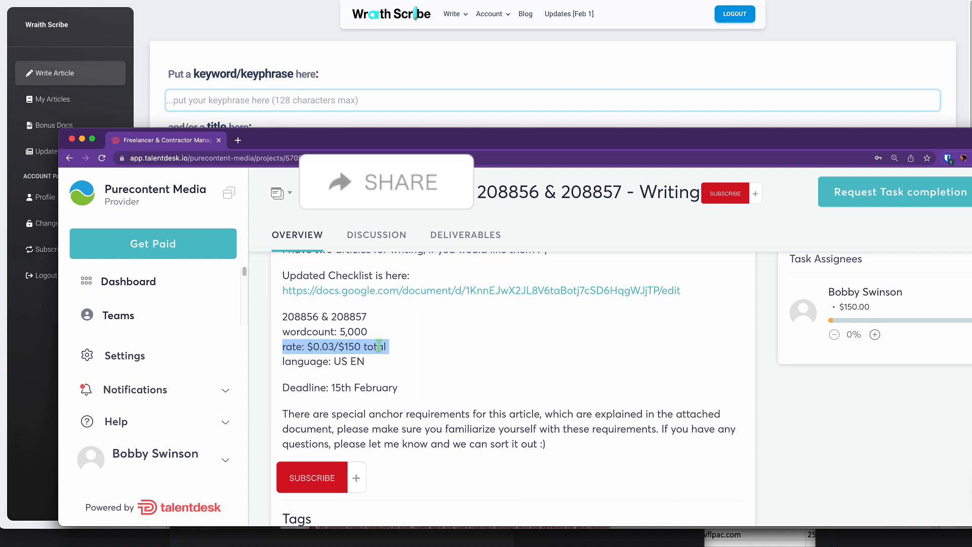
- Review the writing task's brief, highlighting its word count and rate lines
{"action": "scroll", "coordinate": [448, 365], "scroll_direction": "down", "scroll_amount": 1}
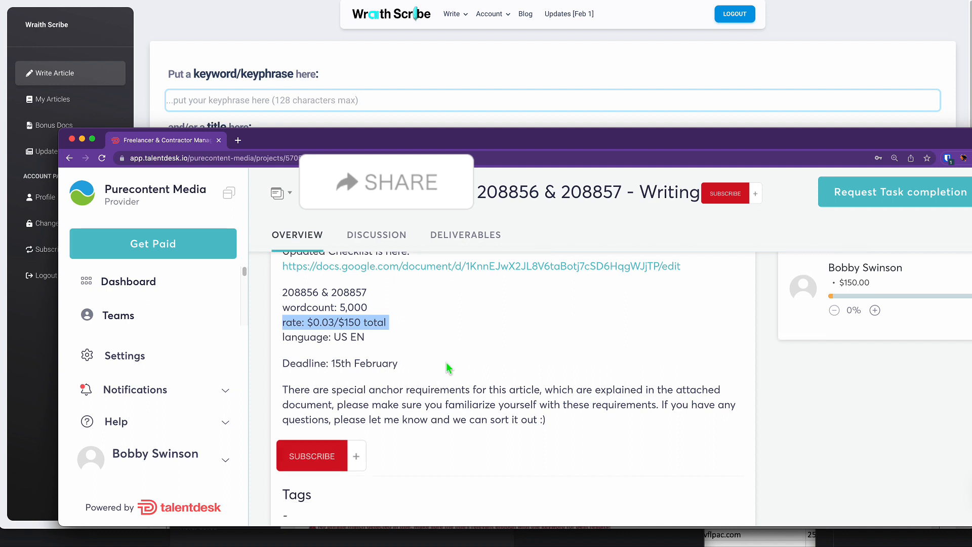
{"action": "scroll", "coordinate": [446, 370], "scroll_direction": "up", "scroll_amount": 1}
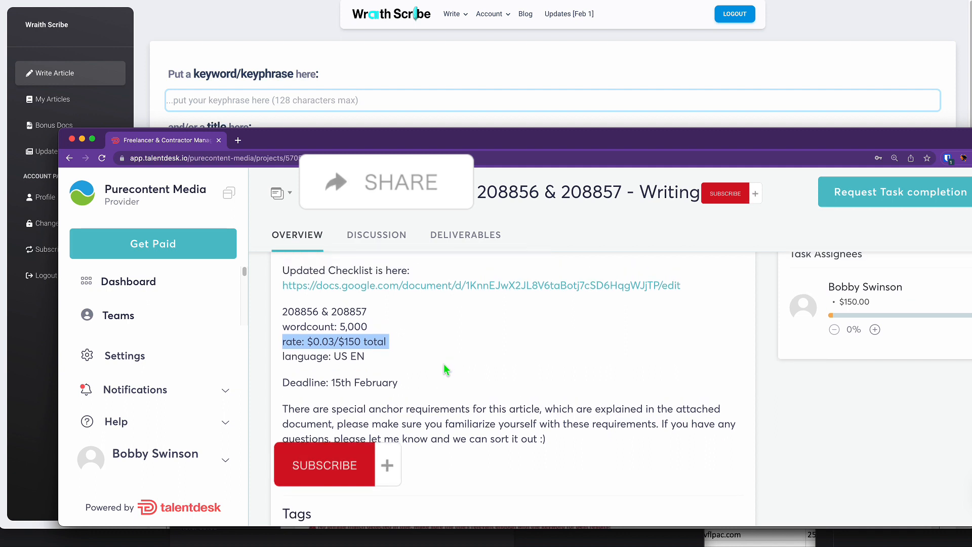
{"action": "triple_click", "coordinate": [360, 326]}
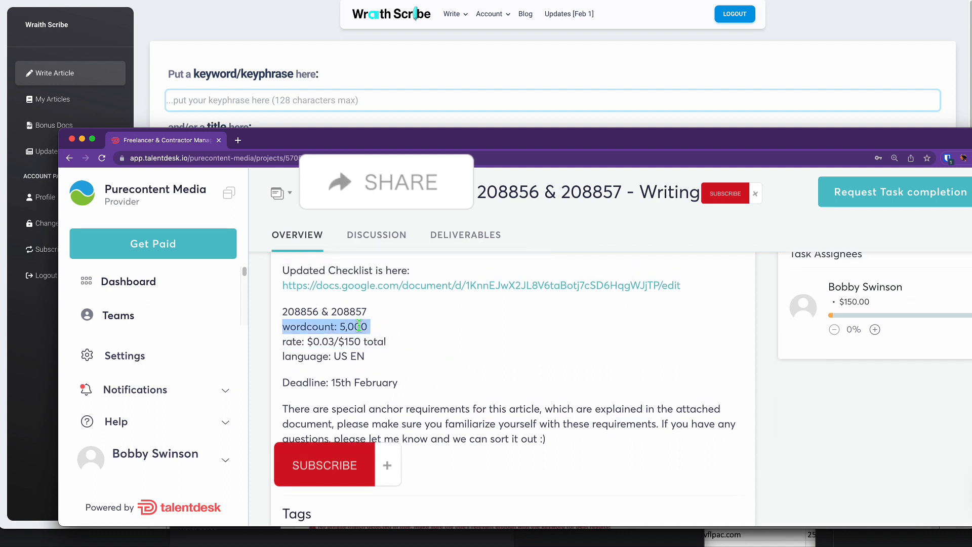
{"action": "triple_click", "coordinate": [362, 343]}
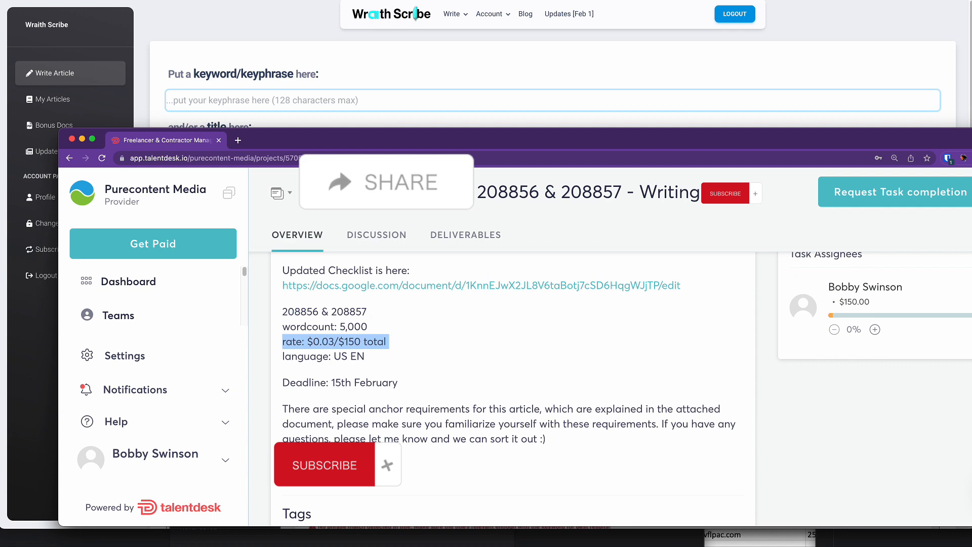
- Check the topics and exact anchors of rows 4 and 5 in the spreadsheet, and view the Batch 65 anchor text instructions
{"action": "left_click", "coordinate": [760, 536]}
{"action": "scroll", "coordinate": [733, 131], "scroll_direction": "right", "scroll_amount": 3}
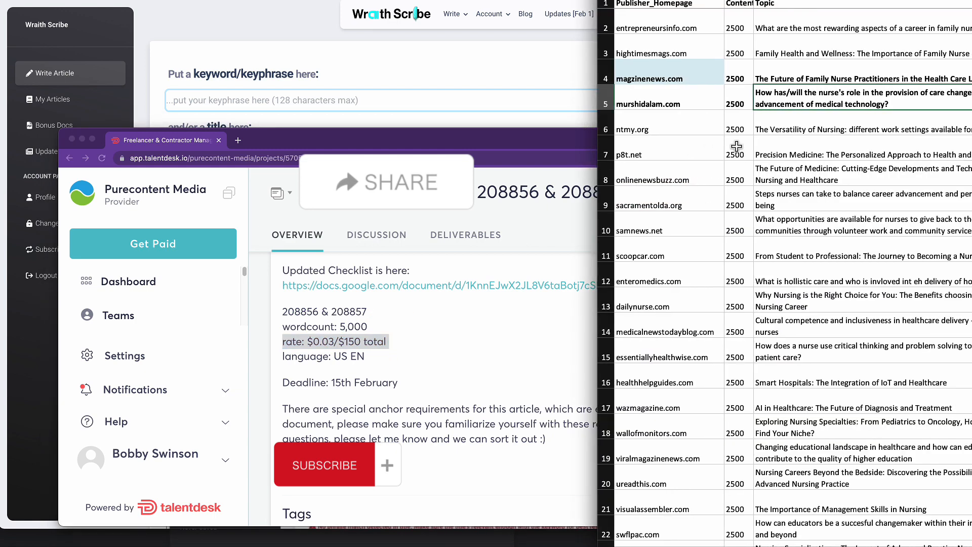
{"action": "scroll", "coordinate": [737, 154], "scroll_direction": "left", "scroll_amount": 3}
{"action": "scroll", "coordinate": [738, 161], "scroll_direction": "right", "scroll_amount": 5}
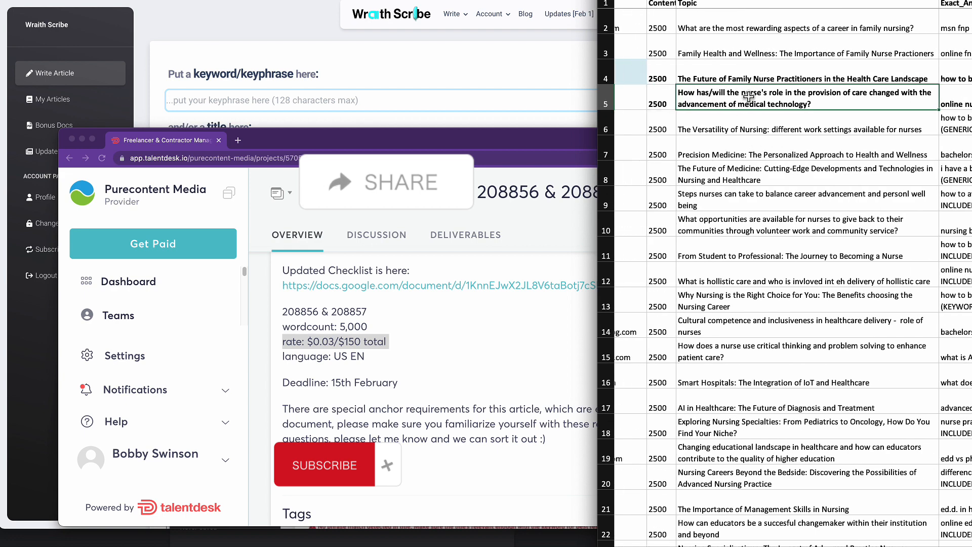
{"action": "scroll", "coordinate": [749, 103], "scroll_direction": "right", "scroll_amount": 4}
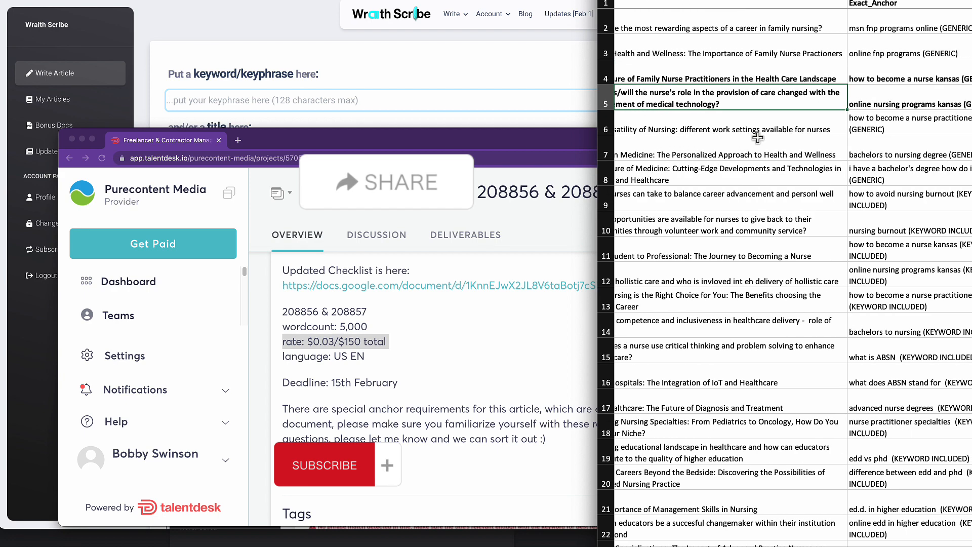
{"action": "left_click", "coordinate": [858, 77]}
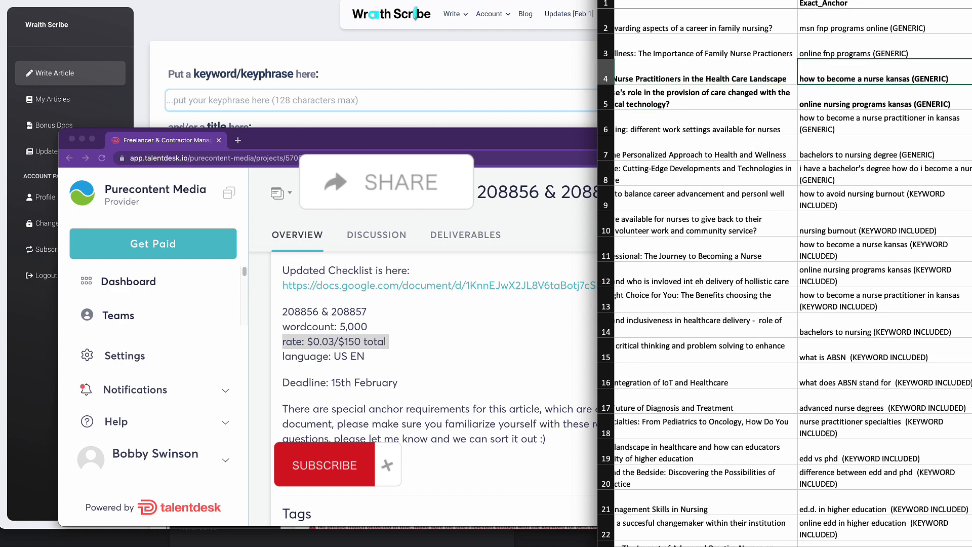
{"action": "key", "text": "super+Tab"}
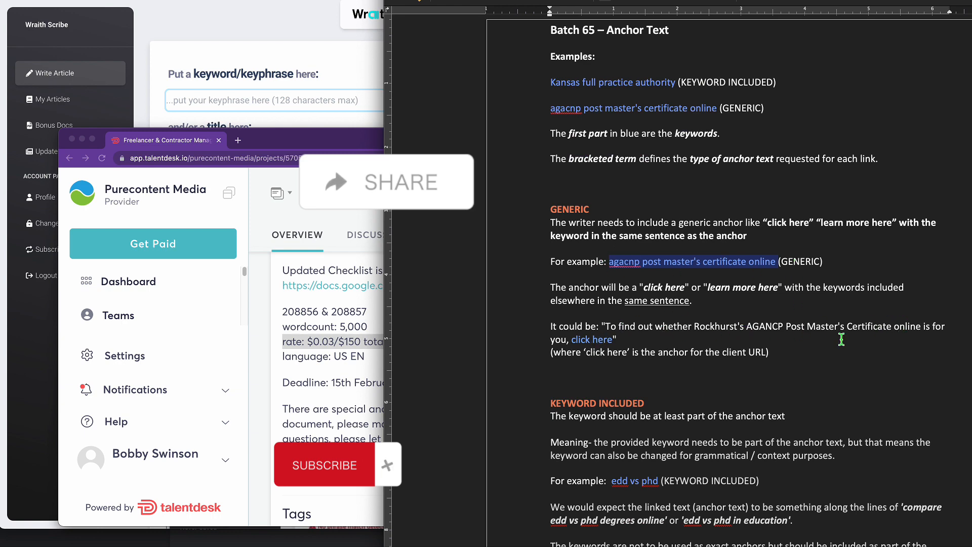
- Copy the topic "The Future of Family Nurse Practitioners in the Health Care Landscape" from the spreadsheet into Wraith Scribe's article title
{"action": "key", "text": "super+Tab"}
{"action": "left_click", "coordinate": [819, 82]}
{"action": "key", "text": "super+c"}
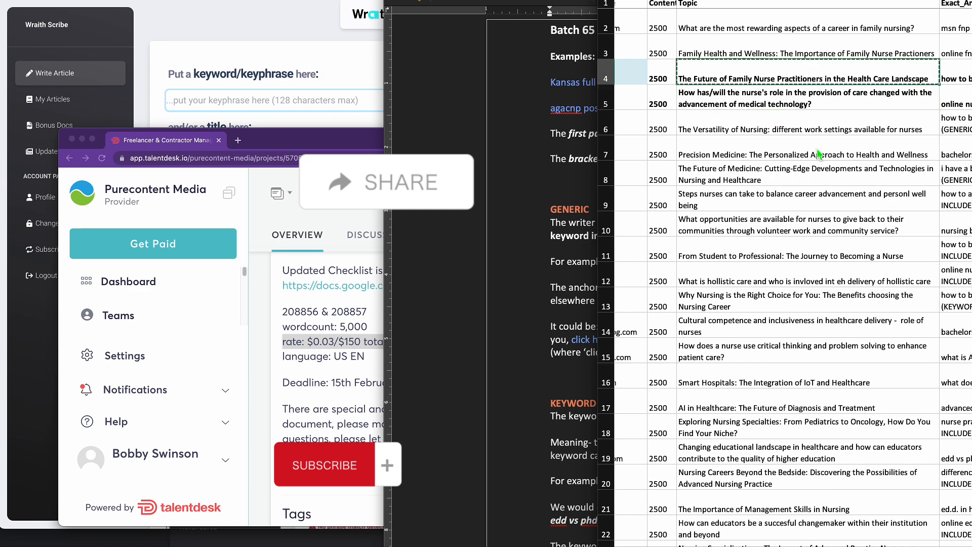
{"action": "scroll", "coordinate": [743, 142], "scroll_direction": "left", "scroll_amount": 5}
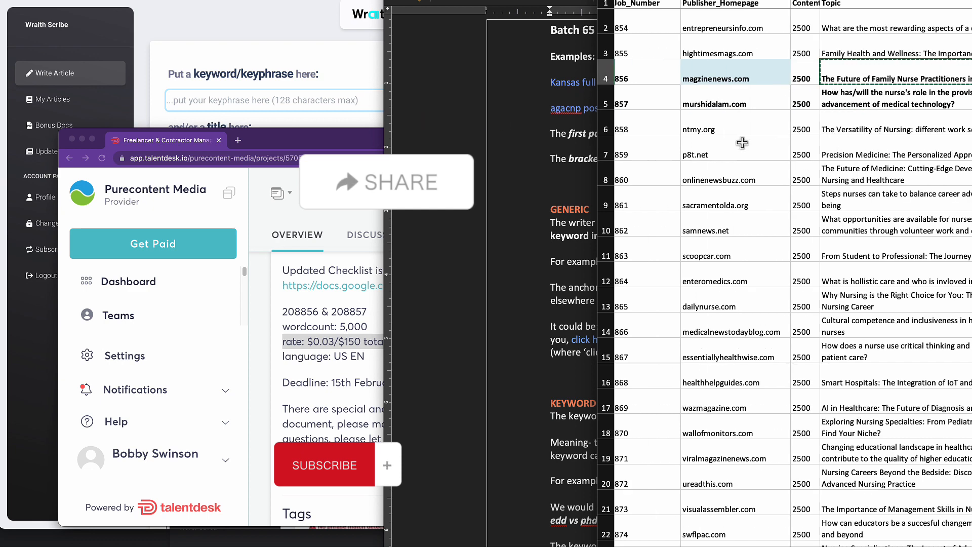
{"action": "key", "text": "super+Tab"}
{"action": "left_click", "coordinate": [359, 153]}
{"action": "key", "text": "super+v"}
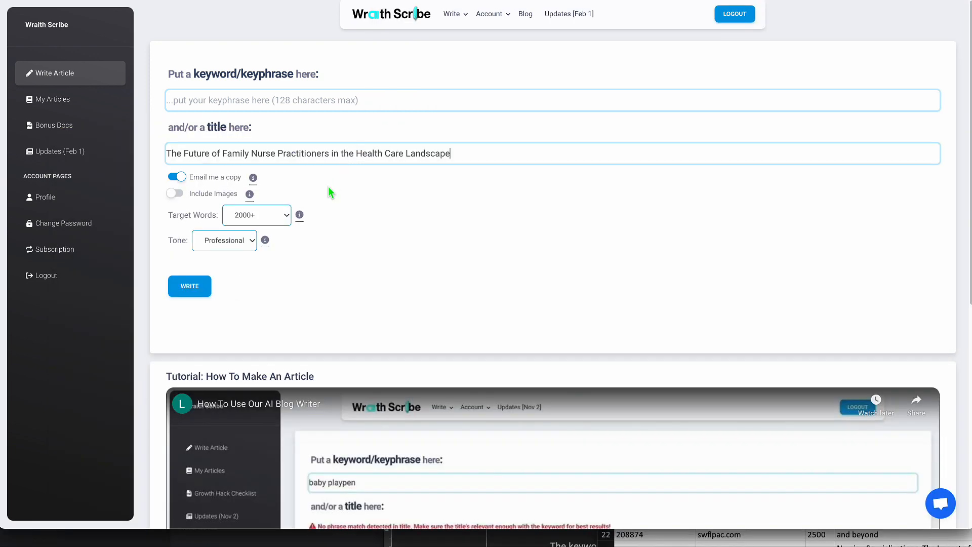
- Set the target words to 2500+, turn off the emailed copy, and start writing the family nurse practitioners article
{"action": "key", "text": "super+Tab"}
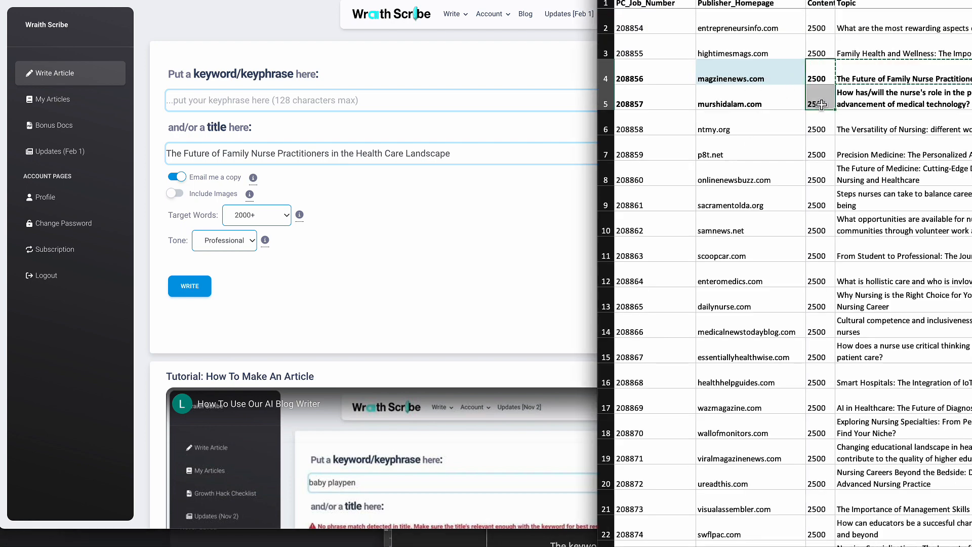
{"action": "left_click", "coordinate": [415, 279]}
{"action": "left_click", "coordinate": [257, 215]}
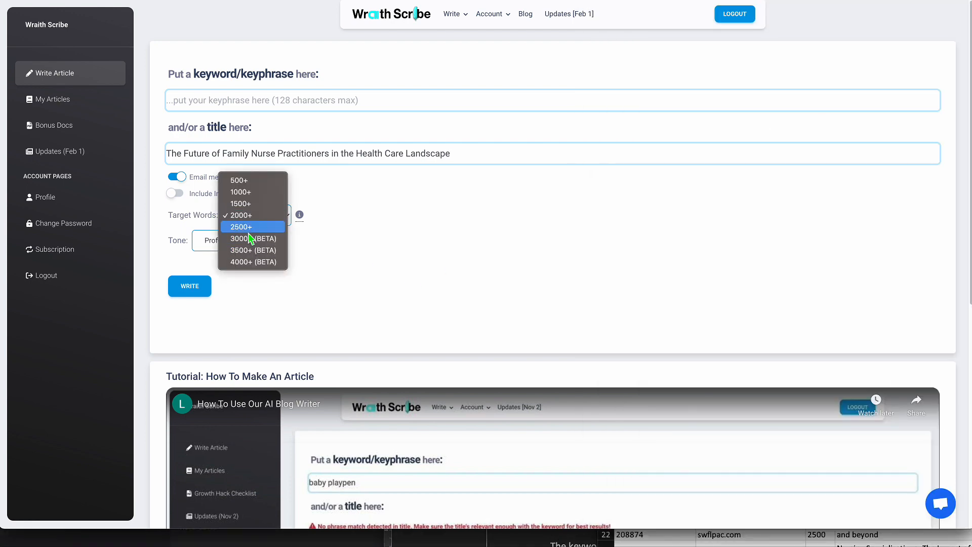
{"action": "left_click", "coordinate": [250, 231]}
{"action": "left_click", "coordinate": [177, 176]}
{"action": "left_click", "coordinate": [190, 286]}
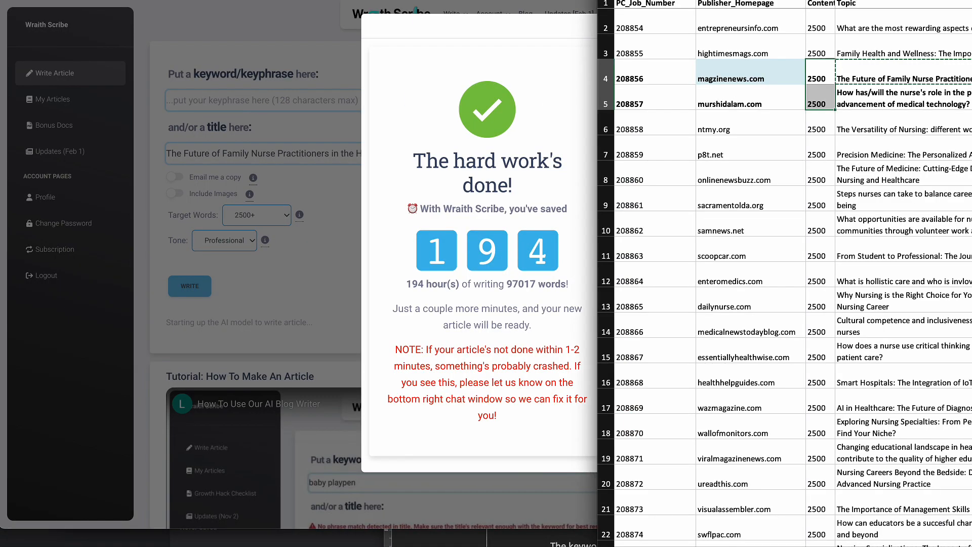
- Examine the exact anchor and client destination URL assigned to the row 4 topic in the spreadsheet
{"action": "key", "text": "super+Tab"}
{"action": "scroll", "coordinate": [895, 199], "scroll_direction": "right", "scroll_amount": 5}
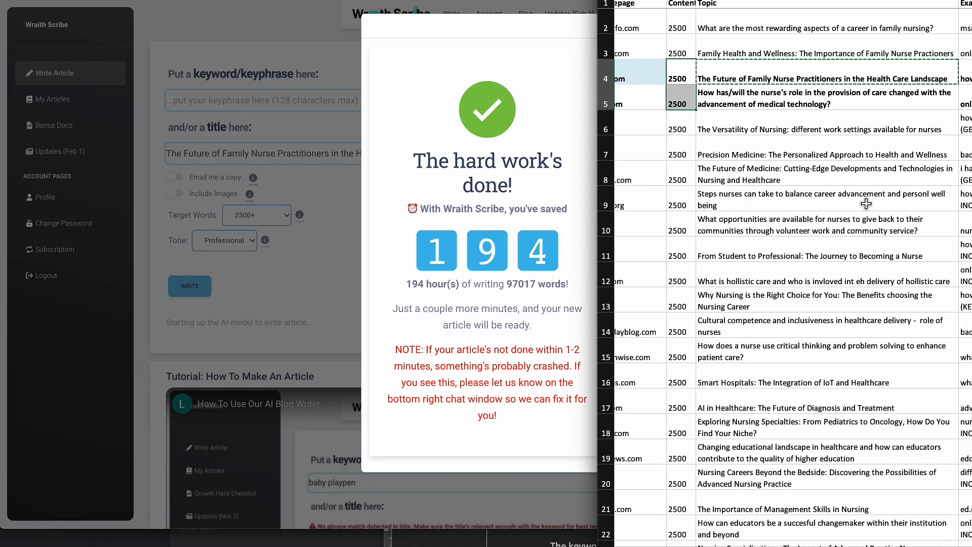
{"action": "scroll", "coordinate": [864, 205], "scroll_direction": "right", "scroll_amount": 3}
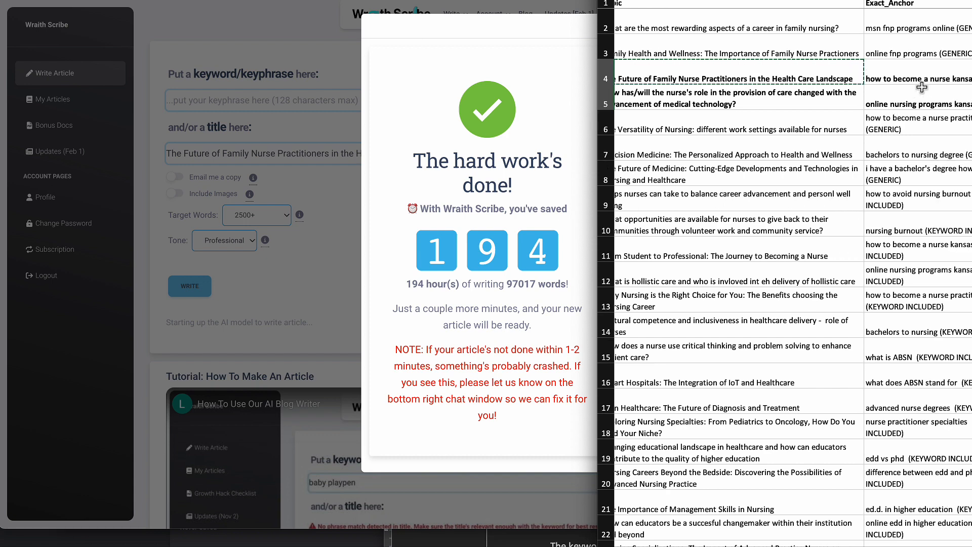
{"action": "scroll", "coordinate": [906, 129], "scroll_direction": "right", "scroll_amount": 4}
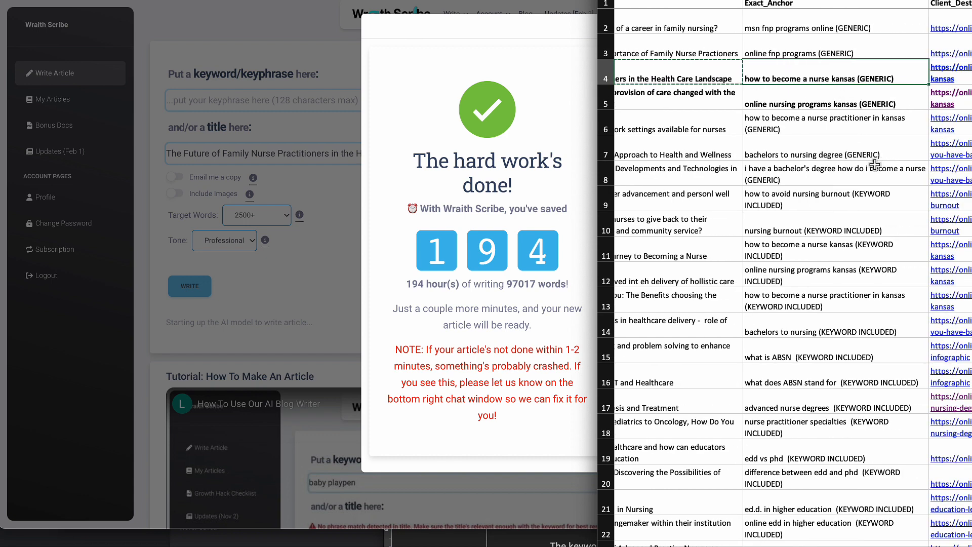
{"action": "scroll", "coordinate": [866, 169], "scroll_direction": "right", "scroll_amount": 5}
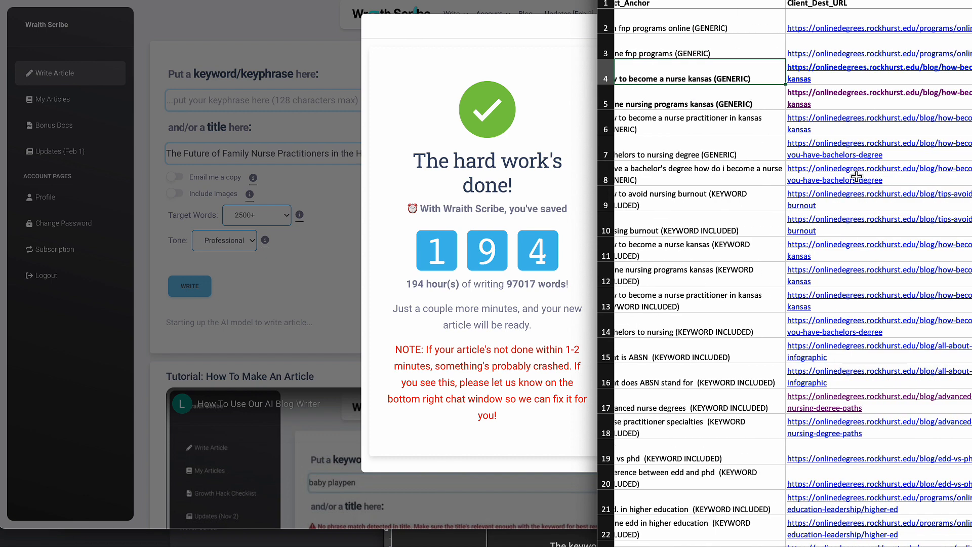
{"action": "scroll", "coordinate": [856, 176], "scroll_direction": "right", "scroll_amount": 1}
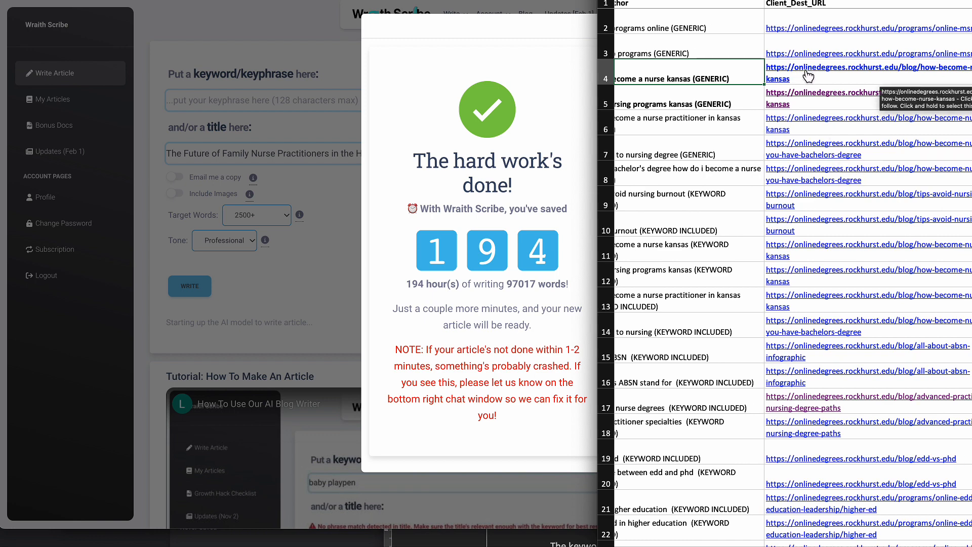
{"action": "scroll", "coordinate": [810, 76], "scroll_direction": "left", "scroll_amount": 10}
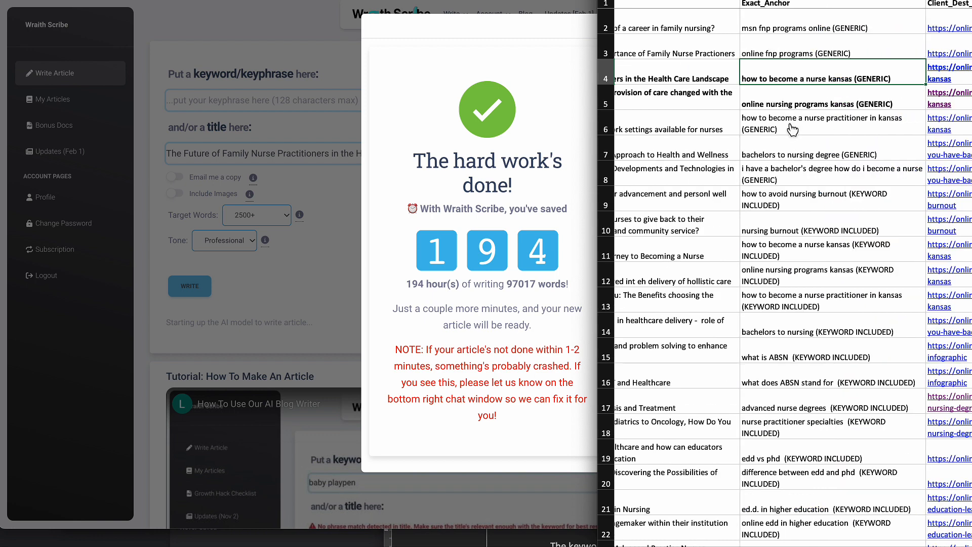
- Copy the row 4 publisher homepage, magzinenews.com, and view that site in the browser with the bookmarks bar hidden
{"action": "key", "text": "ctrl+c"}
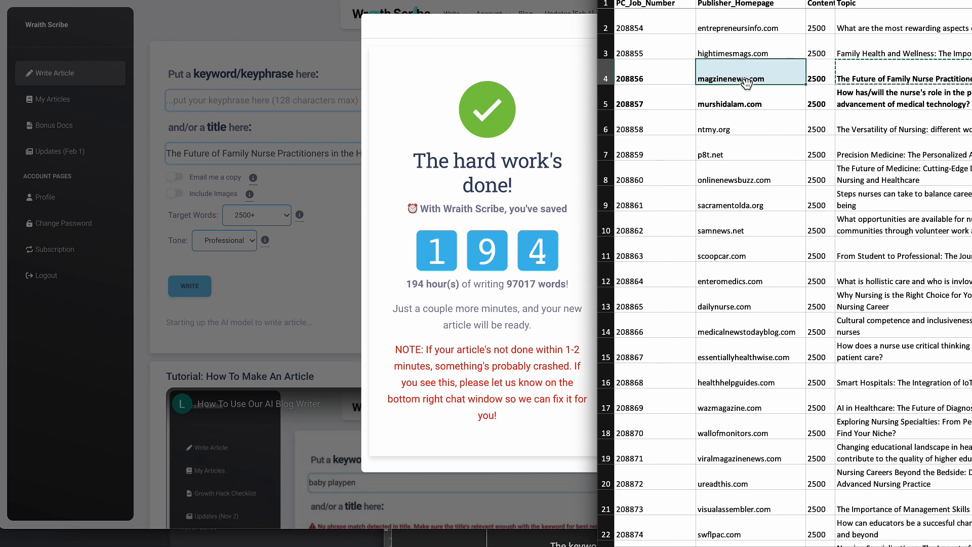
{"action": "key", "text": "super+c"}
{"action": "key", "text": "super+Tab"}
{"action": "key", "text": "super+t"}
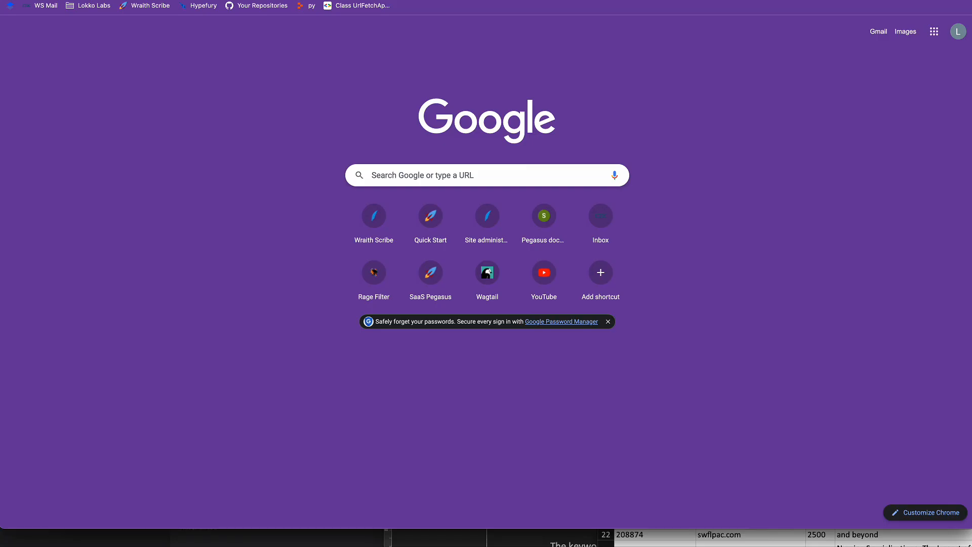
{"action": "key", "text": "super+w"}
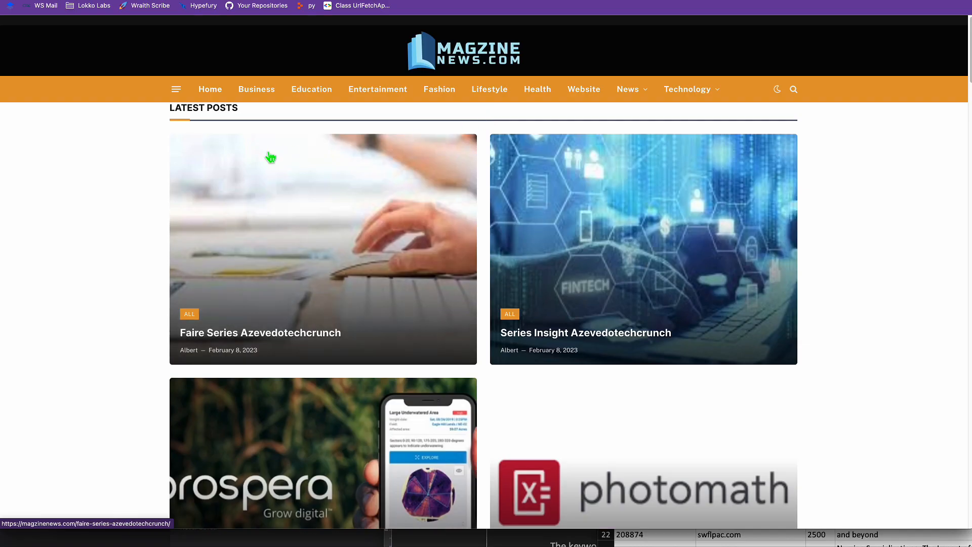
{"action": "key", "text": "super+shift+b"}
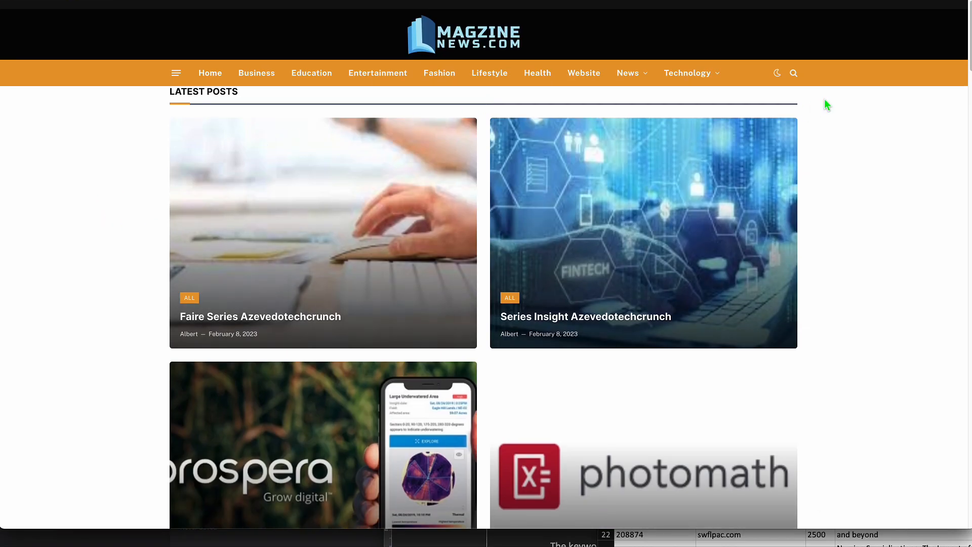
- Return to the spreadsheet and compare row 4's publisher homepage with its anchor text and client destination URL
{"action": "key", "text": "super+Tab"}
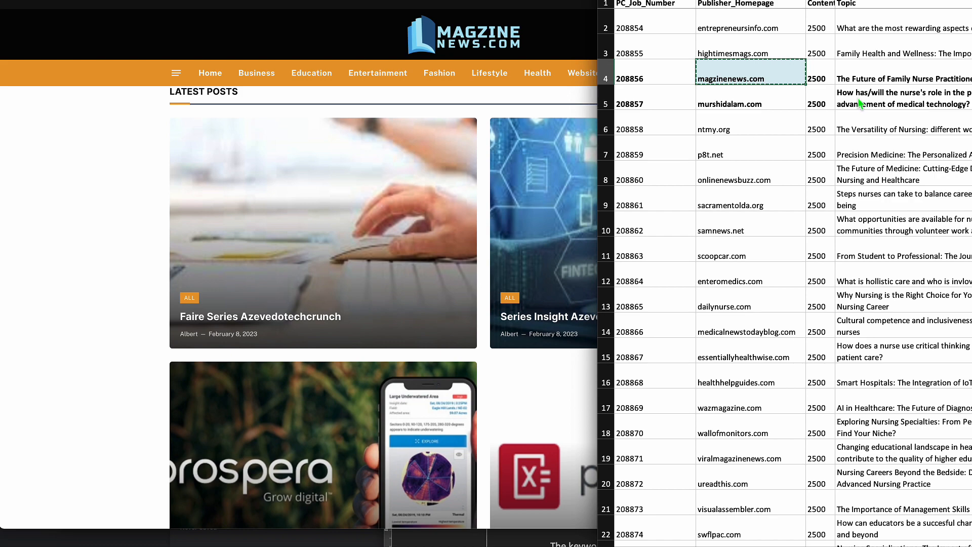
{"action": "scroll", "coordinate": [859, 104], "scroll_direction": "right", "scroll_amount": 10}
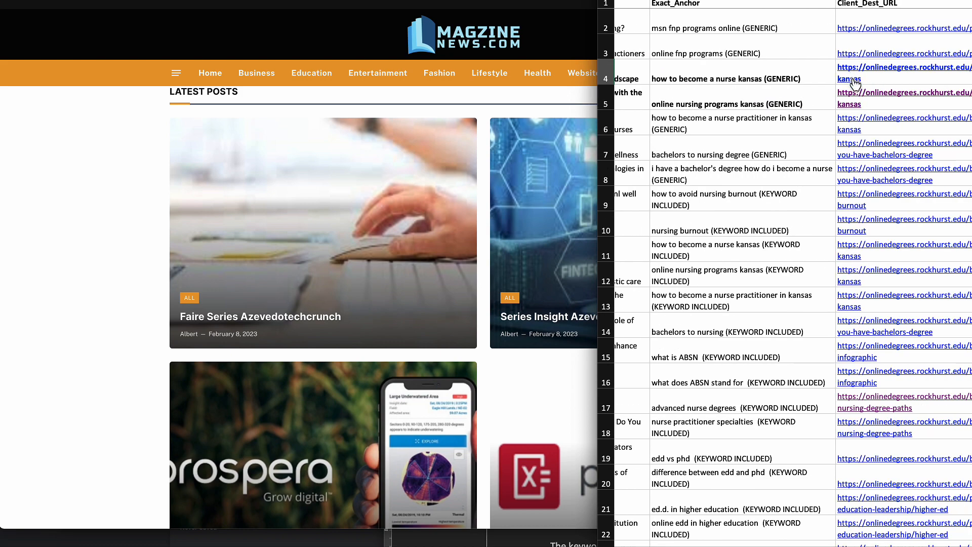
{"action": "scroll", "coordinate": [814, 108], "scroll_direction": "left", "scroll_amount": 5}
{"action": "scroll", "coordinate": [810, 110], "scroll_direction": "left", "scroll_amount": 4}
{"action": "key", "text": "ctrl+c"}
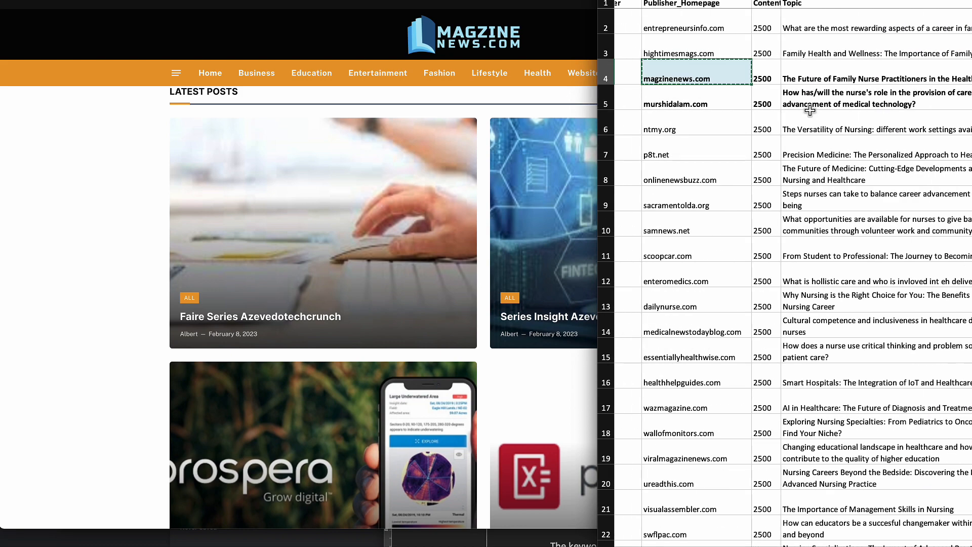
{"action": "scroll", "coordinate": [810, 111], "scroll_direction": "left", "scroll_amount": 2}
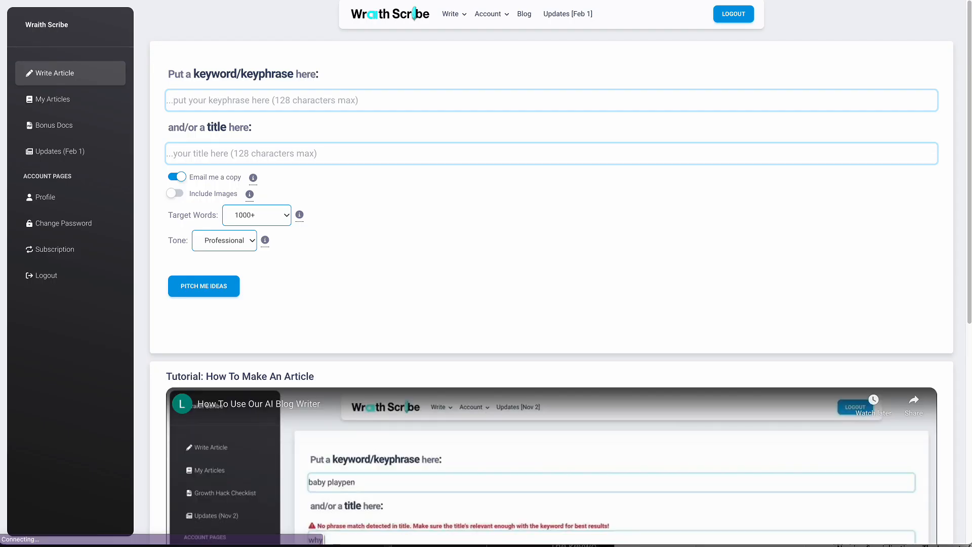
- Copy the row 5 topic on the nurse's changing role and medical technology into the title of a new Wraith Scribe article
{"action": "left_click", "coordinate": [774, 104]}
{"action": "left_click", "coordinate": [874, 100]}
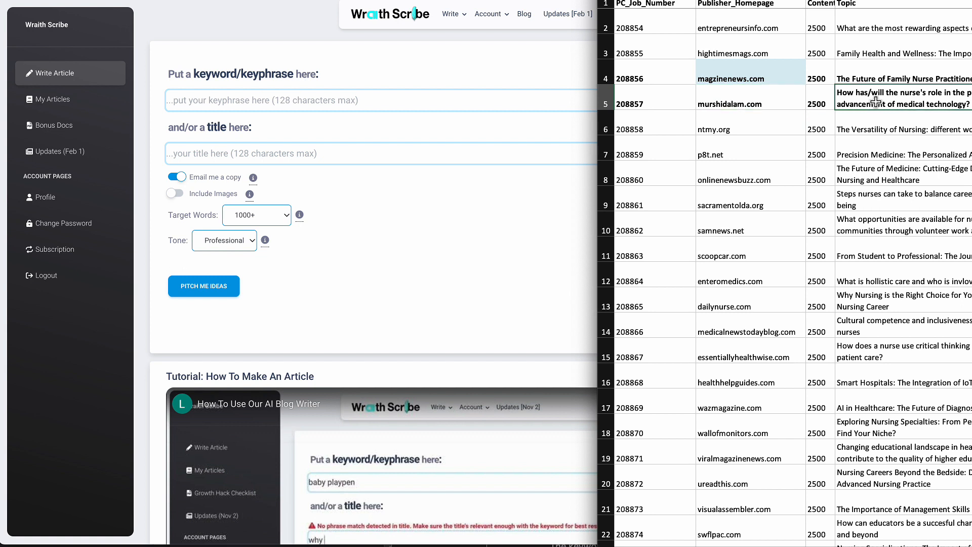
{"action": "key", "text": "super+c"}
{"action": "left_click", "coordinate": [575, 223]}
{"action": "left_click", "coordinate": [593, 155]}
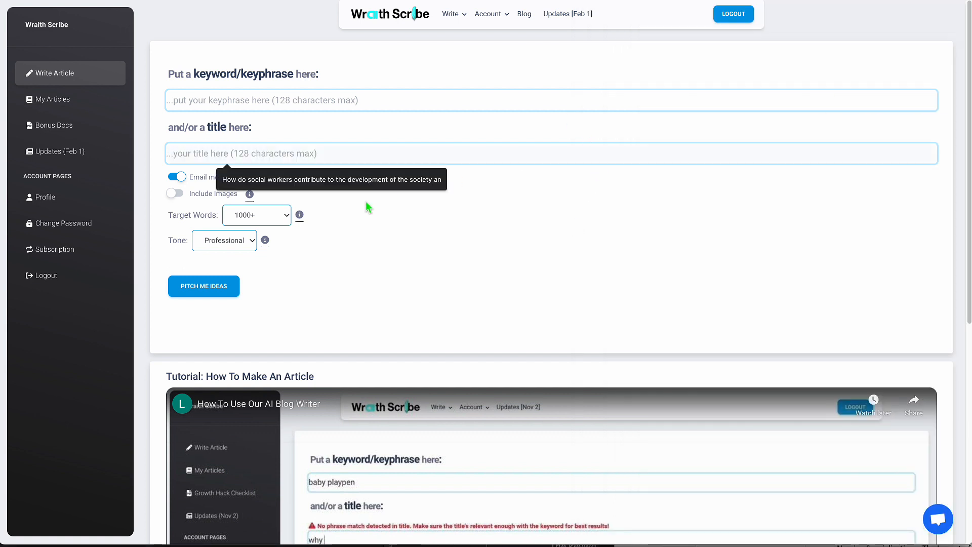
{"action": "key", "text": "super+v"}
- Turn off the emailed copy, set the target words to 2500+, start writing the nurse's role article, and dismiss the progress dialog
{"action": "left_click", "coordinate": [177, 177]}
{"action": "left_click", "coordinate": [231, 213]}
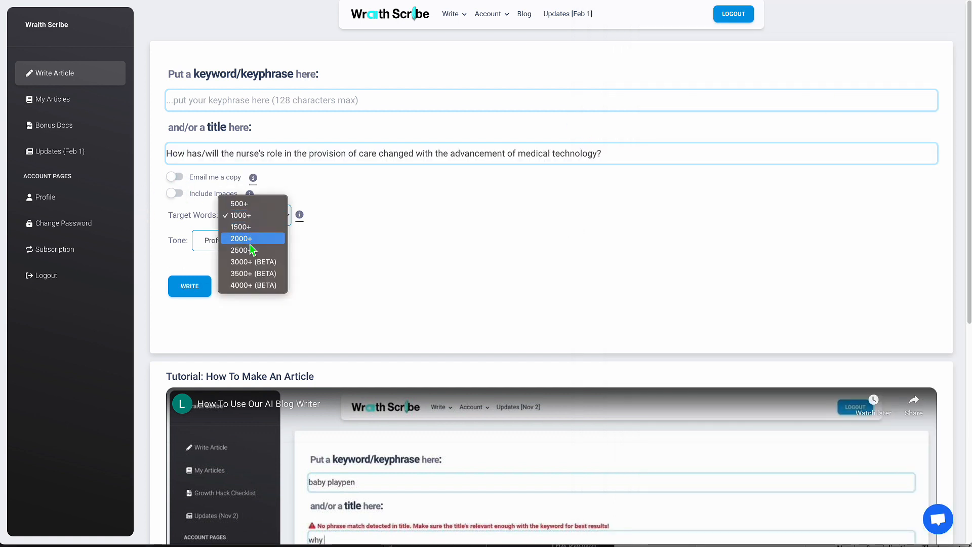
{"action": "left_click", "coordinate": [251, 249]}
{"action": "left_click", "coordinate": [198, 288]}
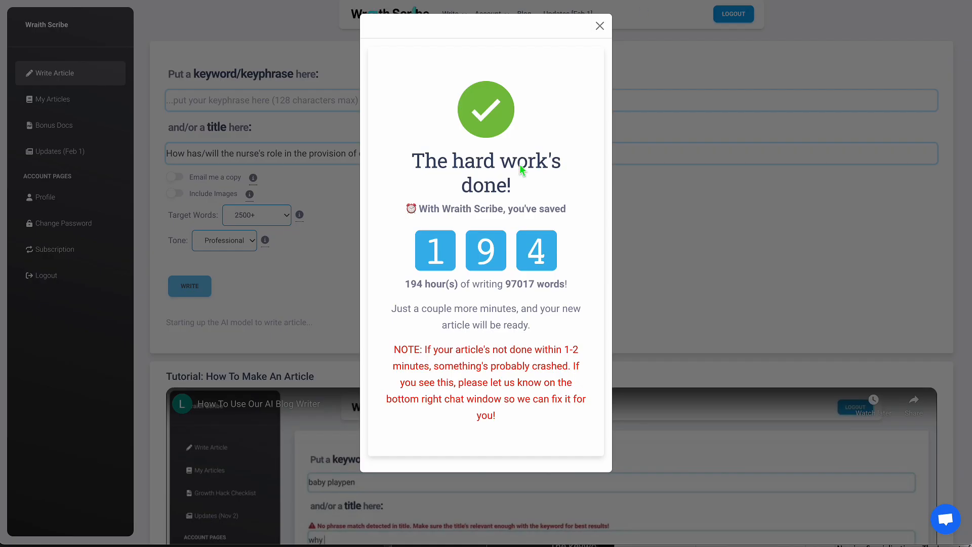
{"action": "left_click", "coordinate": [599, 26]}
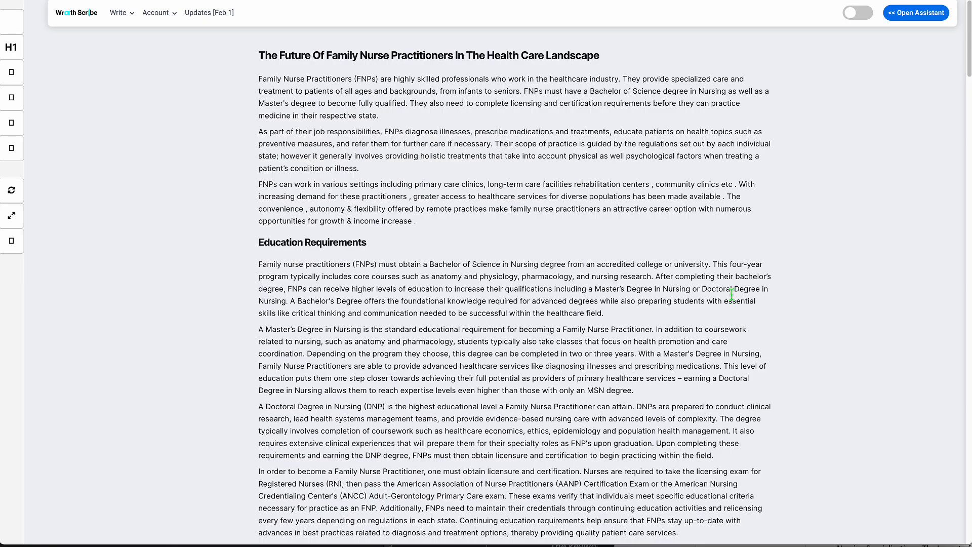
- Open the writing assistant for the generated family nurse practitioners article to check its word count
{"action": "left_click", "coordinate": [925, 12]}
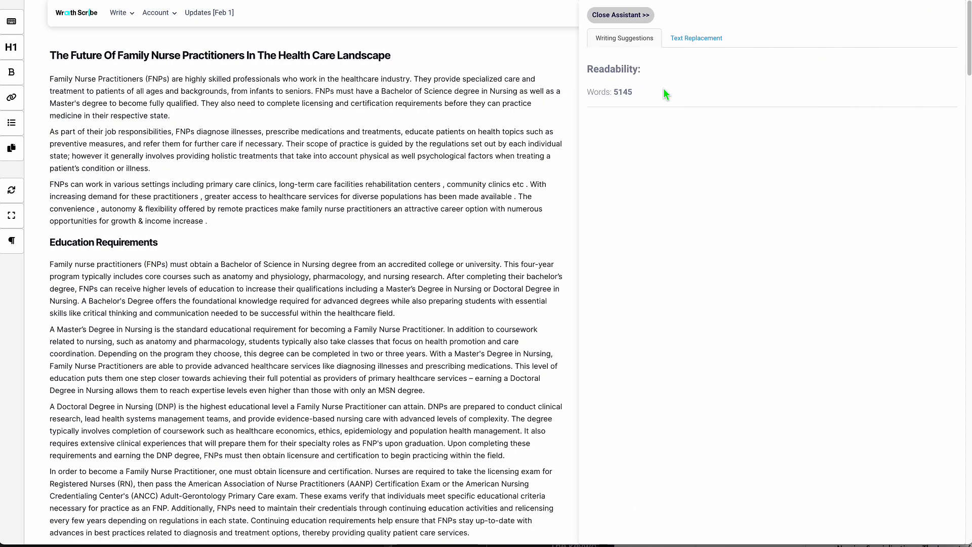
- Check the article's readability grade, close the writing assistant, and skim the text for sections to shorten
{"action": "left_click", "coordinate": [627, 16]}
{"action": "scroll", "coordinate": [581, 201], "scroll_direction": "down", "scroll_amount": 10}
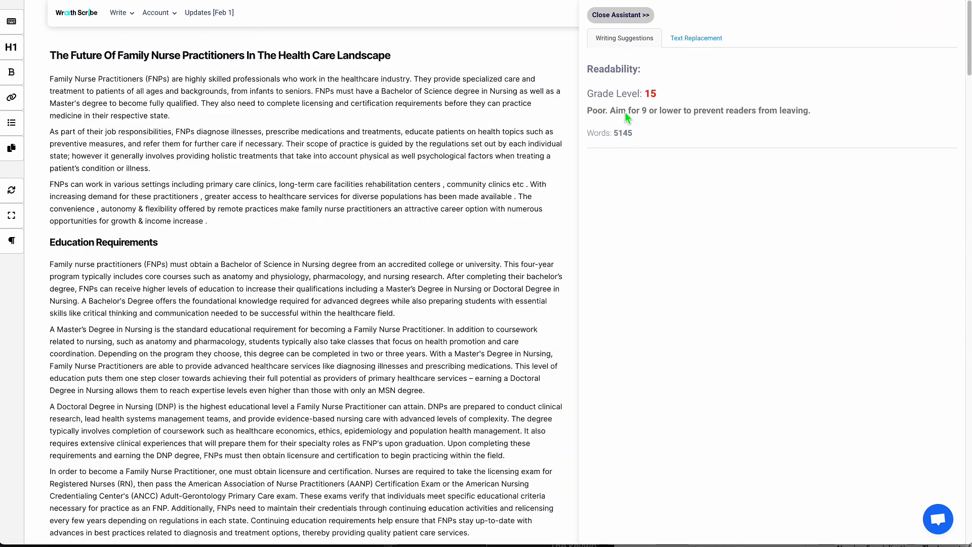
{"action": "left_click", "coordinate": [620, 15]}
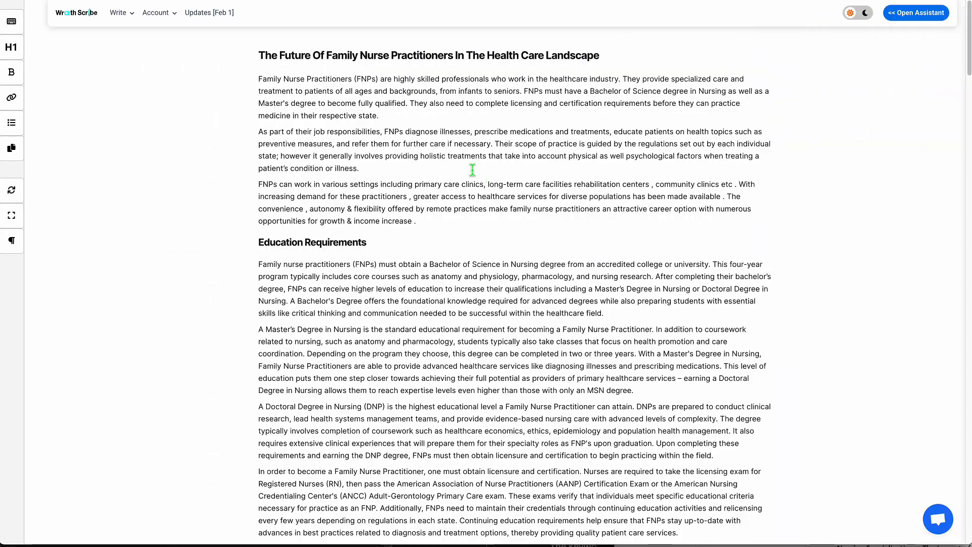
{"action": "scroll", "coordinate": [473, 170], "scroll_direction": "down", "scroll_amount": 20}
{"action": "scroll", "coordinate": [296, 347], "scroll_direction": "up", "scroll_amount": 20}
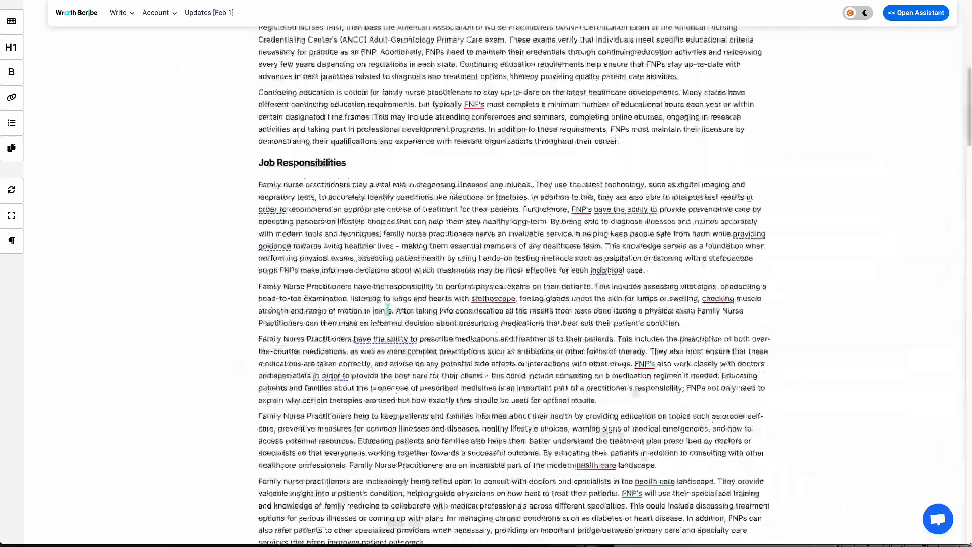
{"action": "scroll", "coordinate": [303, 304], "scroll_direction": "down", "scroll_amount": 15}
- Rephrase the Conclusion paragraphs with the assistant's text replacement and swap in the suggested versions
{"action": "left_click", "coordinate": [259, 111], "text": "shift"}
{"action": "left_click", "coordinate": [316, 170]}
{"action": "scroll", "coordinate": [317, 254], "scroll_direction": "down", "scroll_amount": 20}
{"action": "left_click", "coordinate": [916, 12]}
{"action": "left_click", "coordinate": [696, 38]}
{"action": "scroll", "coordinate": [294, 303], "scroll_direction": "up", "scroll_amount": 20}
{"action": "scroll", "coordinate": [294, 303], "scroll_direction": "down", "scroll_amount": 20}
{"action": "triple_click", "coordinate": [148, 359]}
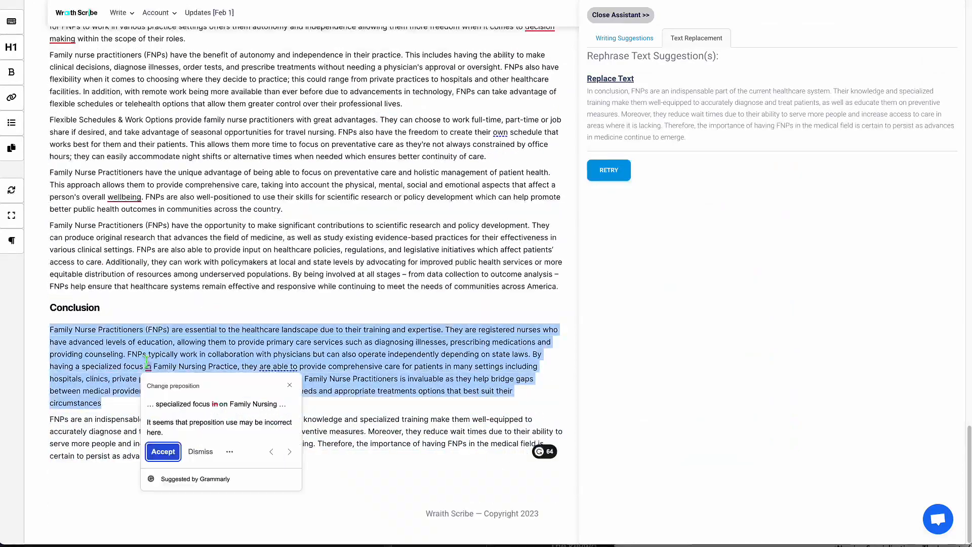
{"action": "left_click", "coordinate": [11, 190]}
{"action": "left_click", "coordinate": [610, 78]}
- Correct the introduction's grammar, and replace the licensure and continuing education paragraphs under Education Requirements with the assistant's rephrased version
{"action": "scroll", "coordinate": [303, 253], "scroll_direction": "up", "scroll_amount": 20}
{"action": "left_click", "coordinate": [201, 197]}
{"action": "left_click_drag", "start_coordinate": [50, 264], "coordinate": [470, 532]}
{"action": "left_click", "coordinate": [12, 190]}
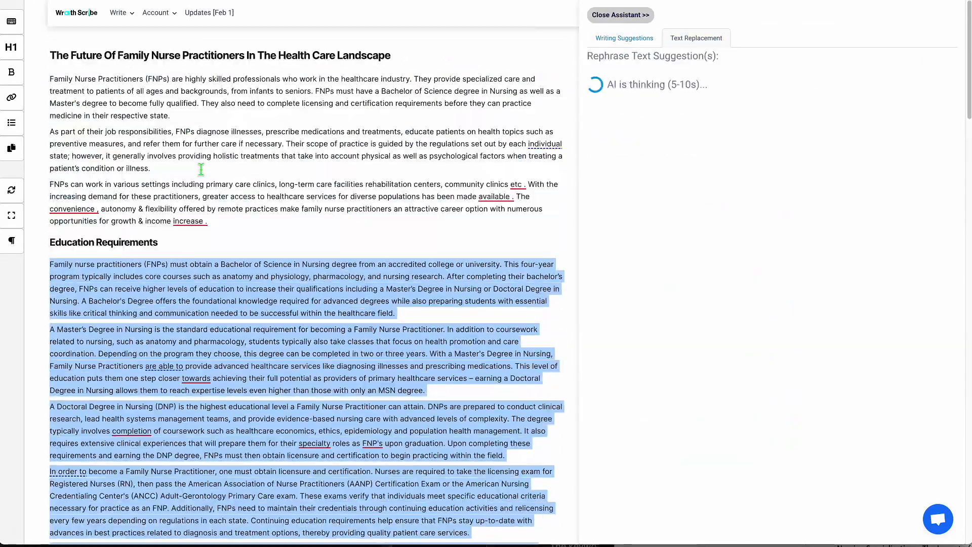
{"action": "scroll", "coordinate": [213, 250], "scroll_direction": "down", "scroll_amount": 4}
{"action": "left_click_drag", "start_coordinate": [50, 262], "coordinate": [466, 391]}
{"action": "left_click", "coordinate": [11, 190]}
{"action": "left_click", "coordinate": [610, 78]}
- Replace the degree paragraphs under Education Requirements with the rephrased version and write the Master's Degree length as "2 or 3"
{"action": "left_click_drag", "start_coordinate": [50, 55], "coordinate": [425, 181]}
{"action": "left_click", "coordinate": [11, 190]}
{"action": "left_click", "coordinate": [610, 78]}
{"action": "scroll", "coordinate": [341, 169], "scroll_direction": "up", "scroll_amount": 2}
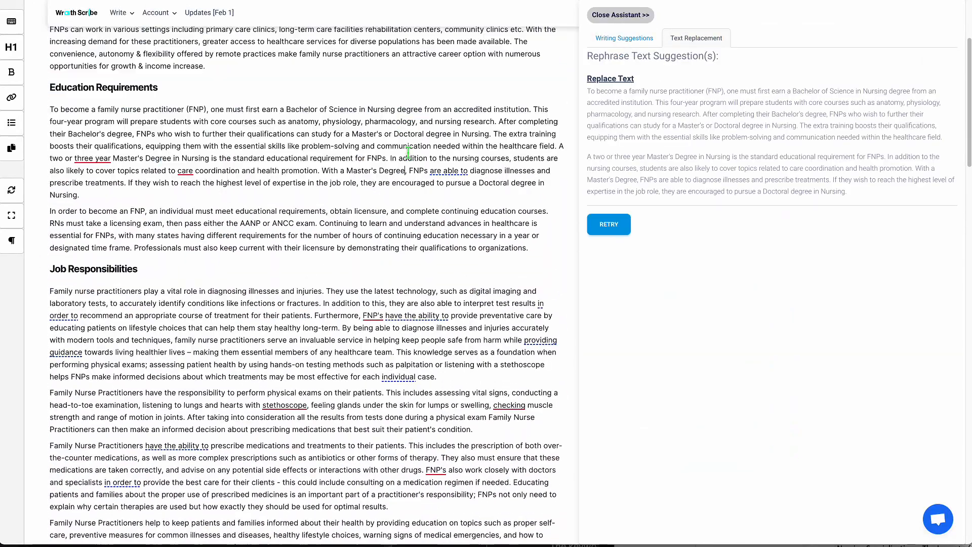
{"action": "left_click", "coordinate": [119, 182]}
{"action": "type", "text": "2 or 3"}
- Find "FNP" throughout the article and correct the flagged wording in the Job Responsibilities section
{"action": "key", "text": "ctrl+f"}
{"action": "type", "text": "FNP"}
{"action": "left_click", "coordinate": [76, 436]}
{"action": "left_click", "coordinate": [350, 431]}
{"action": "scroll", "coordinate": [273, 354], "scroll_direction": "down", "scroll_amount": 1}
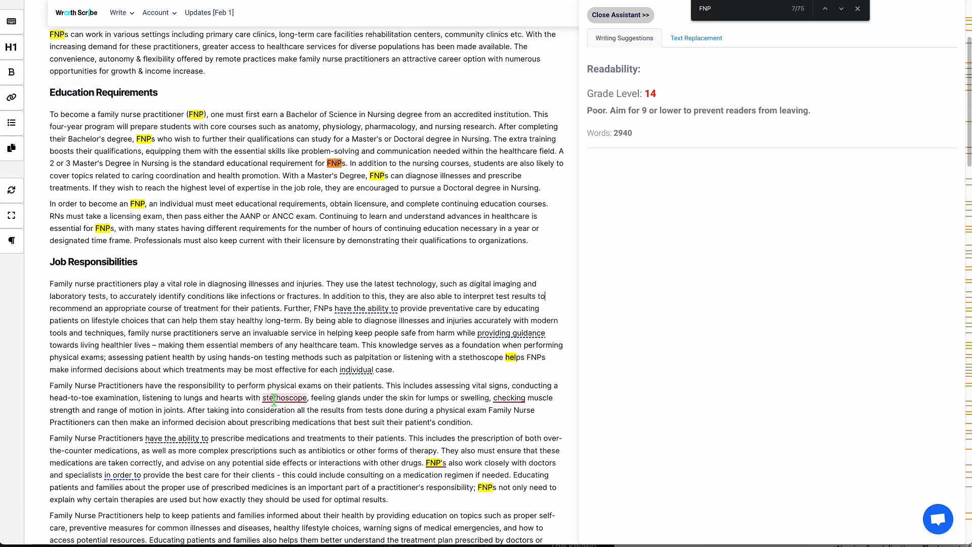
{"action": "left_click", "coordinate": [284, 399]}
{"action": "scroll", "coordinate": [304, 354], "scroll_direction": "down", "scroll_amount": 3}
{"action": "left_click", "coordinate": [443, 373]}
{"action": "scroll", "coordinate": [276, 235], "scroll_direction": "down", "scroll_amount": 5}
- Shorten repeated "Family Nurse Practitioners (FNPs)" mentions to "FNPs" in Scope of Practice, fix flagged wording there, and close the text search
{"action": "left_click_drag", "start_coordinate": [281, 236], "coordinate": [401, 237]}
{"action": "type", "text": "FNPs"}
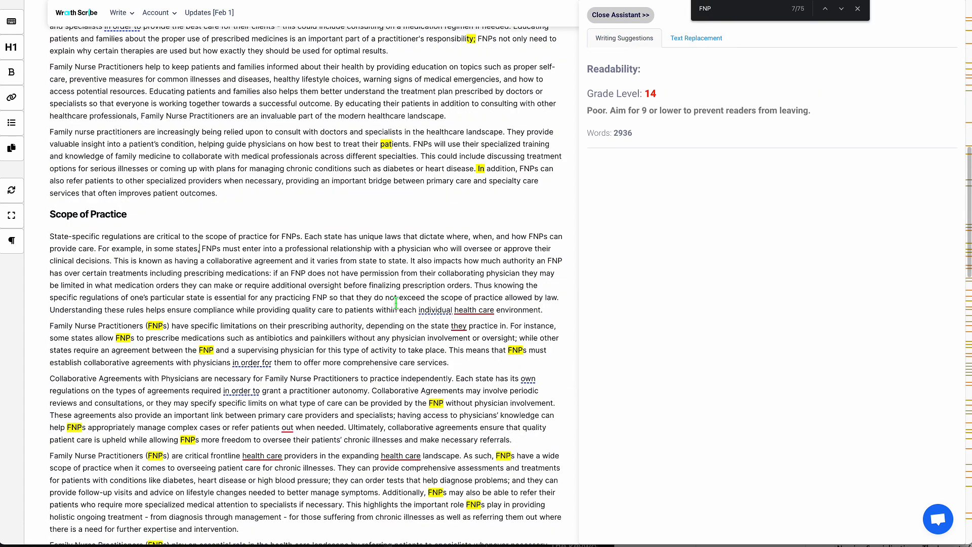
{"action": "left_click_drag", "start_coordinate": [50, 326], "coordinate": [169, 326]}
{"action": "type", "text": "FNPs"}
{"action": "scroll", "coordinate": [257, 339], "scroll_direction": "down", "scroll_amount": 1}
{"action": "left_click", "coordinate": [301, 459]}
{"action": "scroll", "coordinate": [368, 412], "scroll_direction": "down", "scroll_amount": 1}
{"action": "left_click", "coordinate": [294, 402]}
{"action": "key", "text": "Escape"}
{"action": "scroll", "coordinate": [293, 370], "scroll_direction": "down", "scroll_amount": 12}
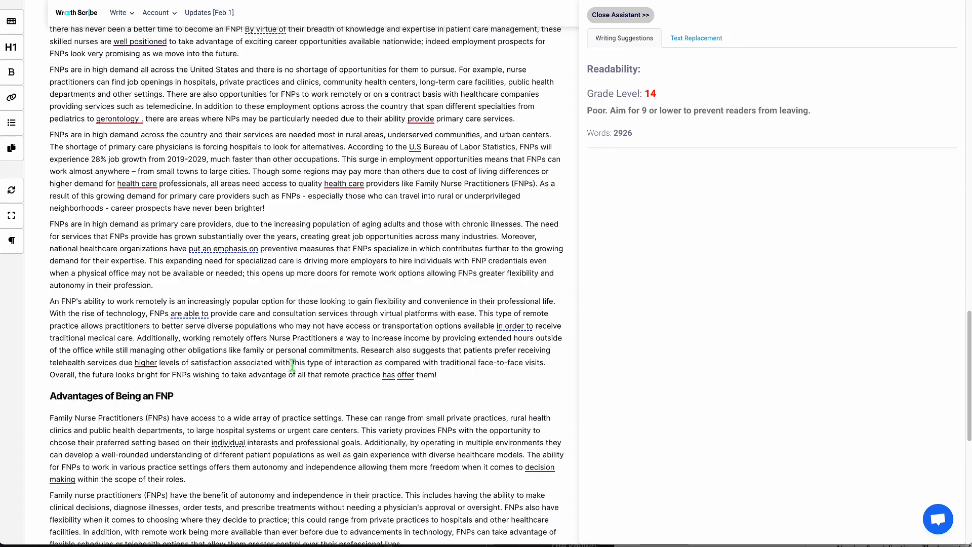
- Move the Google timer window clear of the article text and start its stopwatch
{"action": "left_click_drag", "start_coordinate": [760, 384], "coordinate": [951, 337]}
{"action": "left_click", "coordinate": [856, 515]}
{"action": "scroll", "coordinate": [487, 358], "scroll_direction": "down", "scroll_amount": 3}
{"action": "scroll", "coordinate": [487, 358], "scroll_direction": "up", "scroll_amount": 2}
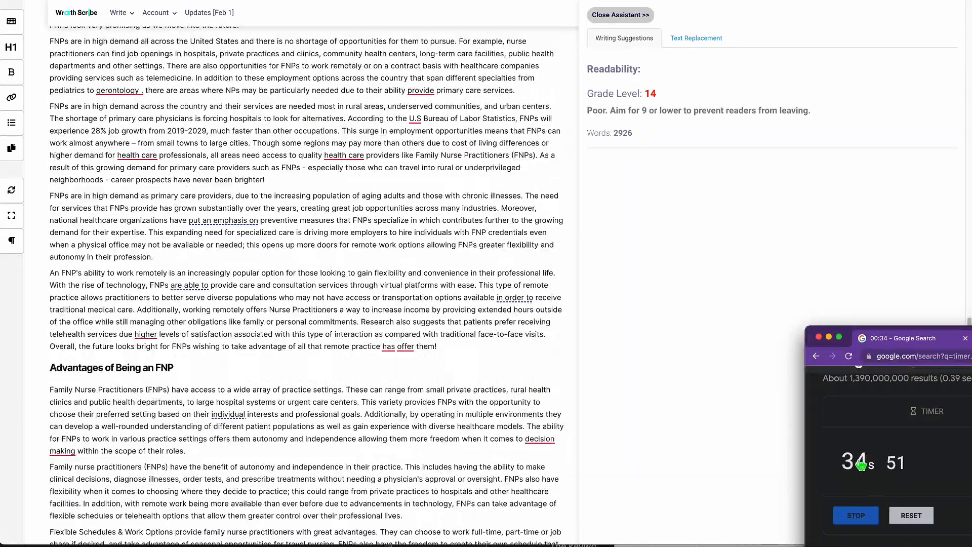
- Skim the whole article and consult the spreadsheet's publisher homepages and topics
{"action": "scroll", "coordinate": [245, 335], "scroll_direction": "up", "scroll_amount": 12}
{"action": "scroll", "coordinate": [546, 334], "scroll_direction": "down", "scroll_amount": 15}
{"action": "left_click", "coordinate": [547, 335]}
{"action": "scroll", "coordinate": [284, 333], "scroll_direction": "up", "scroll_amount": 20}
{"action": "key", "text": "alt+Tab"}
{"action": "scroll", "coordinate": [399, 314], "scroll_direction": "down", "scroll_amount": 20}
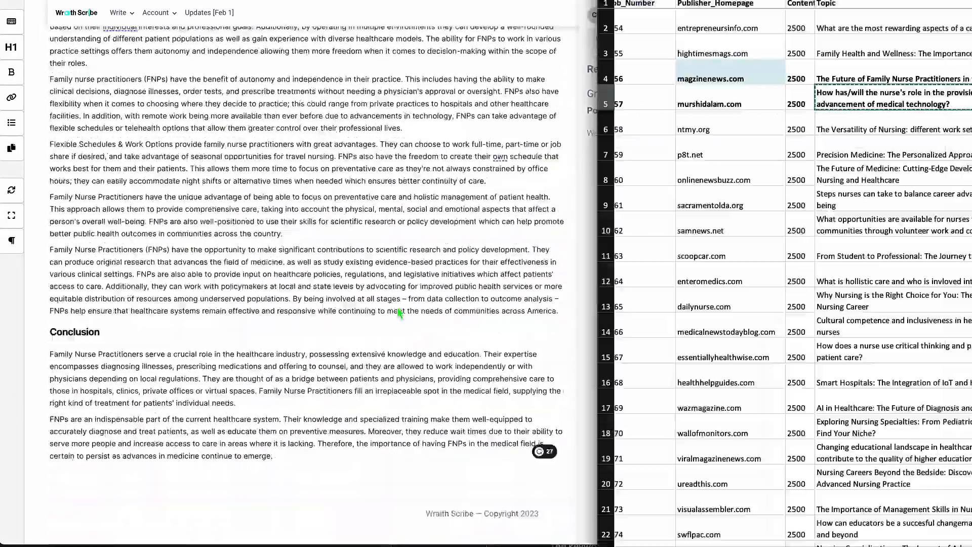
- Search the article for "technology" and "future", and rename the careers section heading to "The Future Of FNP Careers"
{"action": "left_click", "coordinate": [399, 314]}
{"action": "key", "text": "ctrl+f"}
{"action": "type", "text": "technology"}
{"action": "key", "text": "ctrl+f"}
{"action": "type", "text": "futureThe Future Of FNP Careers"}
- Rephrase the article title as "What Is The Outlook for Family Nurse Practitioners In Healthcare?"
{"action": "scroll", "coordinate": [295, 399], "scroll_direction": "up", "scroll_amount": 20}
{"action": "left_click_drag", "start_coordinate": [70, 55], "coordinate": [56, 56]}
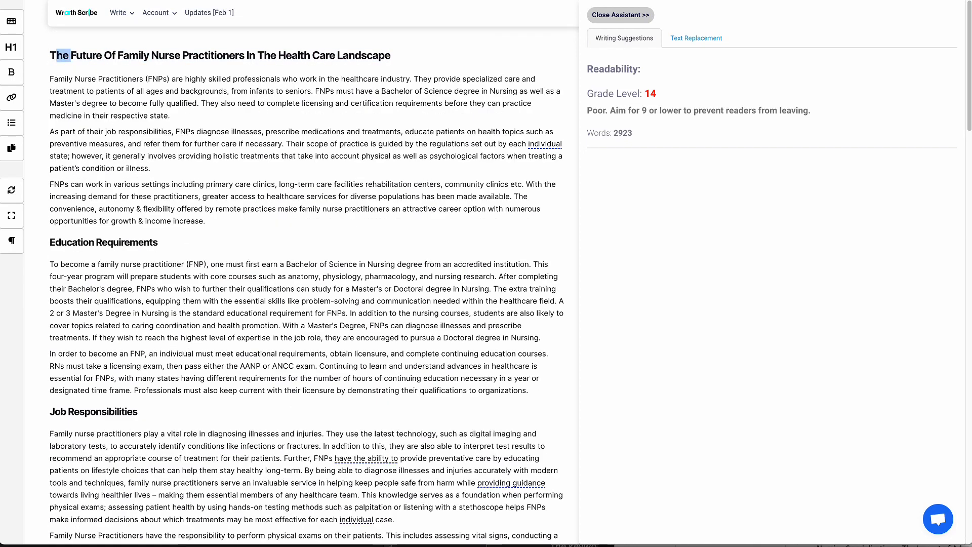
{"action": "left_click_drag", "start_coordinate": [392, 56], "coordinate": [49, 55]}
{"action": "left_click", "coordinate": [11, 190]}
{"action": "left_click", "coordinate": [622, 80]}
- Insert "For example," after the continuing education requirements, undo the pasted client URL, and look up row 4's exact anchor in the spreadsheet
{"action": "left_click", "coordinate": [134, 391]}
{"action": "type", "text": "For example,"}
{"action": "type", "text": "https://onlinedegrees.rockhurst.edu/blog/how-become-nurse-kansas"}
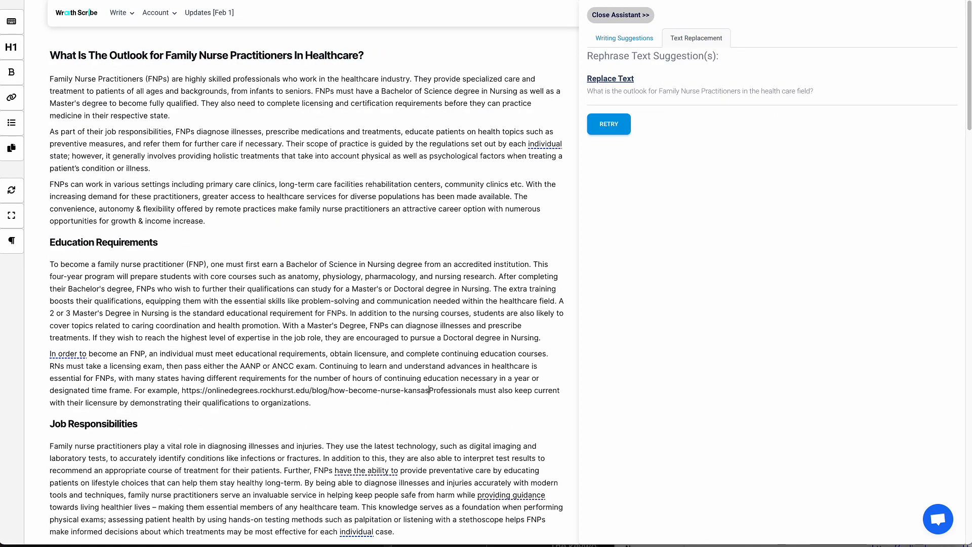
{"action": "key", "text": "ctrl+z"}
{"action": "key", "text": "alt+Tab"}
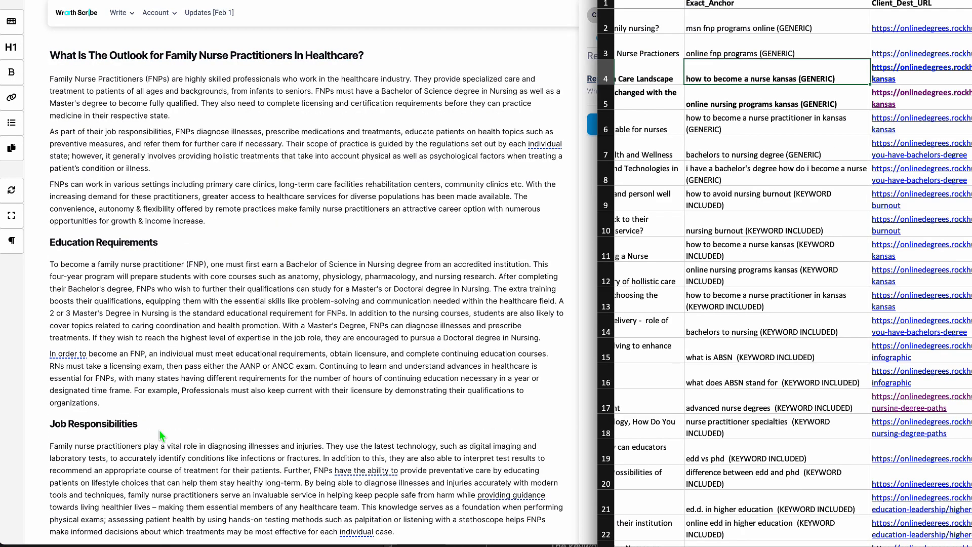
- Add the anchor phrase "how to become a nurse in Kansas" after "For example,"
{"action": "left_click", "coordinate": [181, 390]}
{"action": "type", "text": "how to become a nurse in K"}
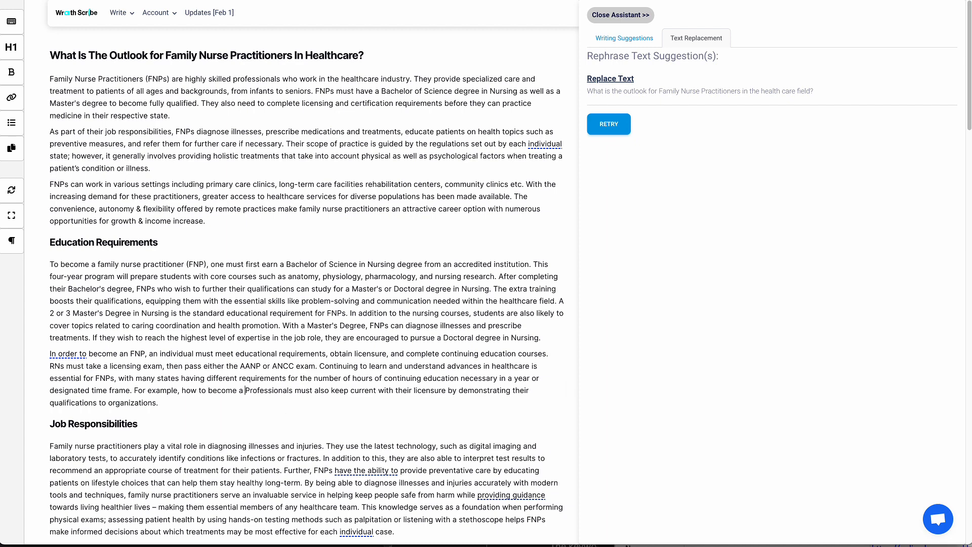
{"action": "type", "text": "ansas"}
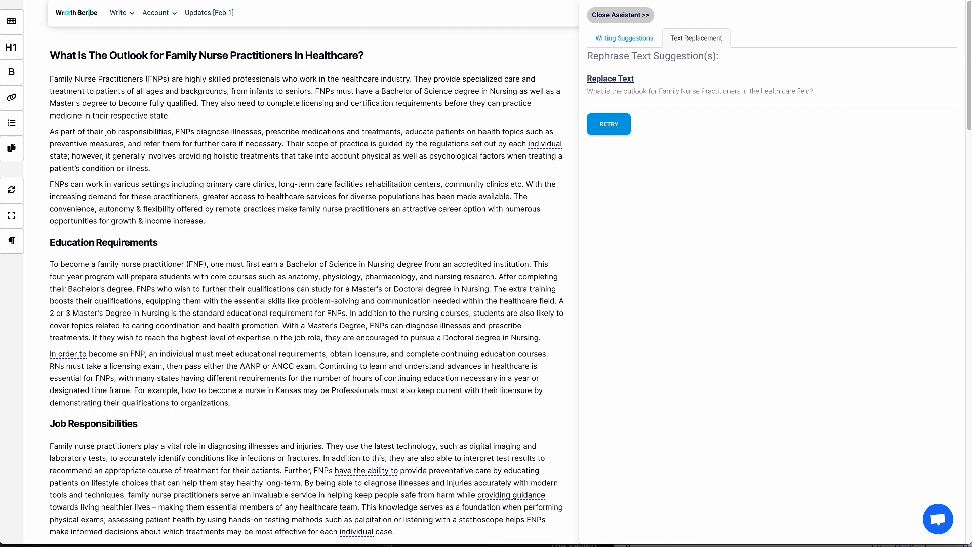
{"action": "key", "text": "BackSpace"}
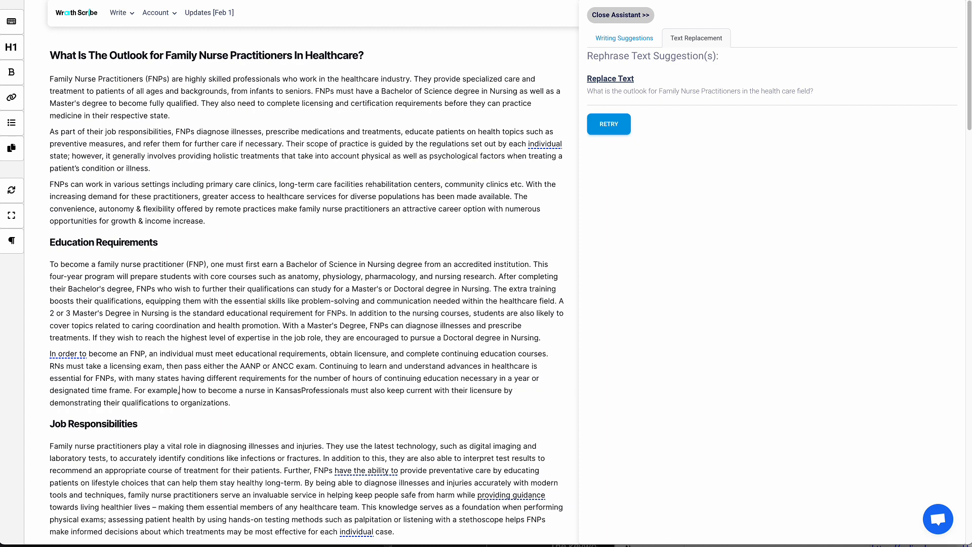
- Put "if you live in Kansas and would like to learn" before the anchor phrase, end with ", go here to learn more.", and break the paragraph
{"action": "type", "text": "if you live in"}
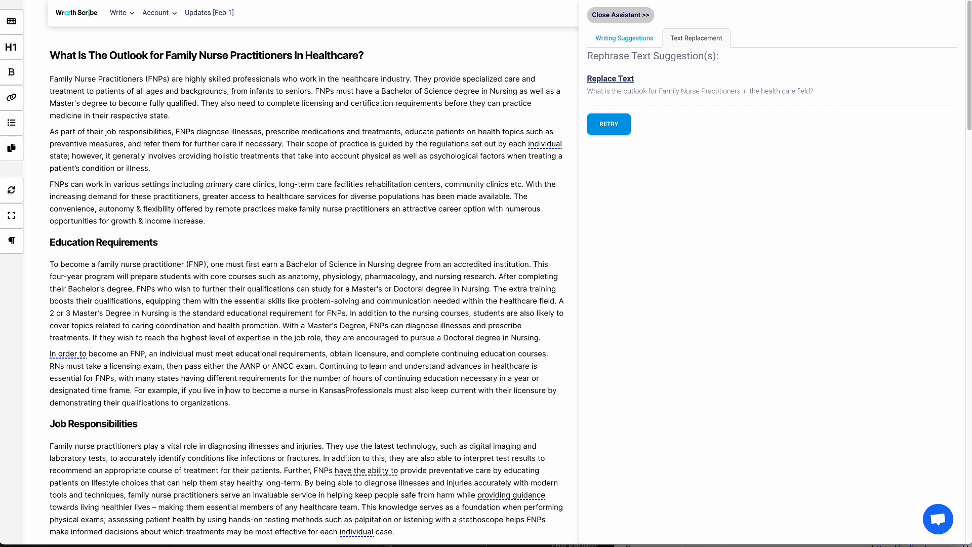
{"action": "type", "text": " Kansas and would like to learn"}
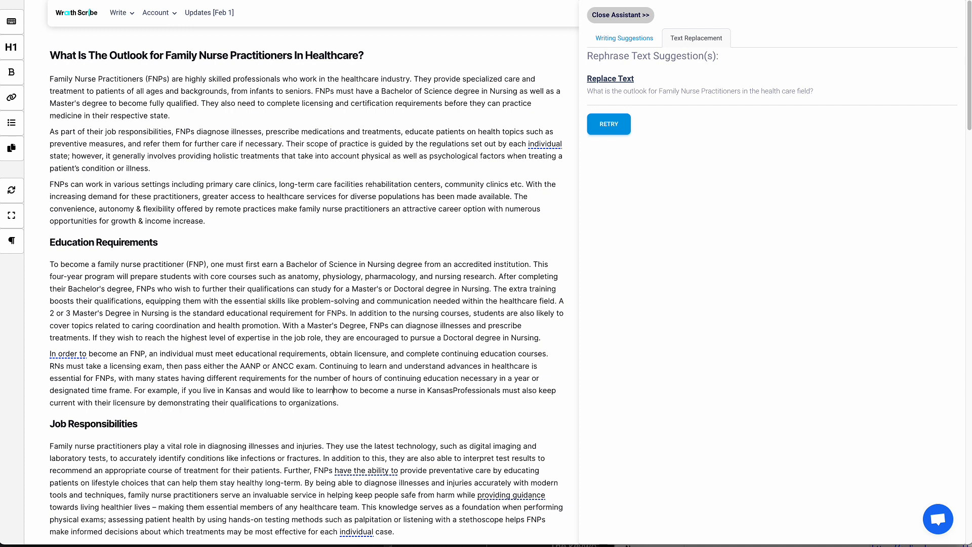
{"action": "type", "text": " how to become a nurse in Kansas"}
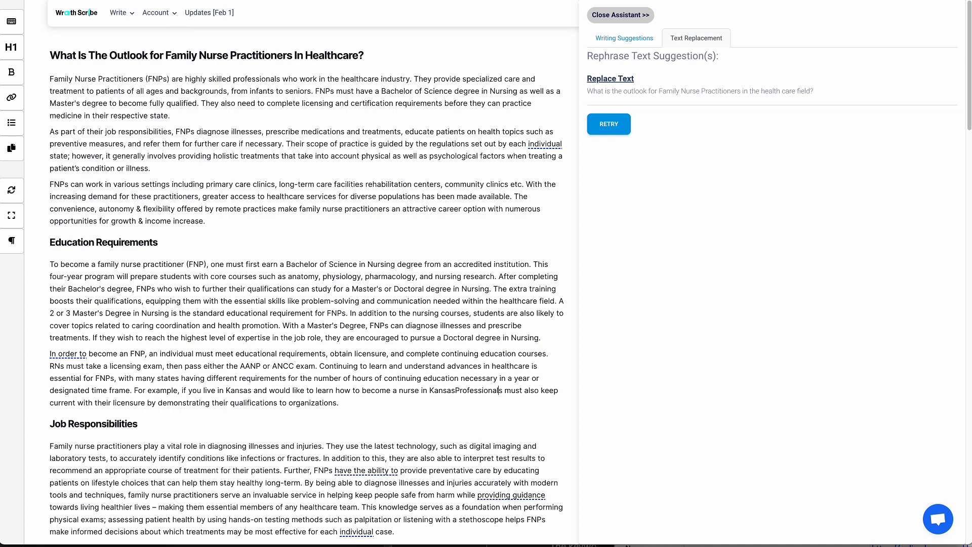
{"action": "type", "text": ", go here to learn more."}
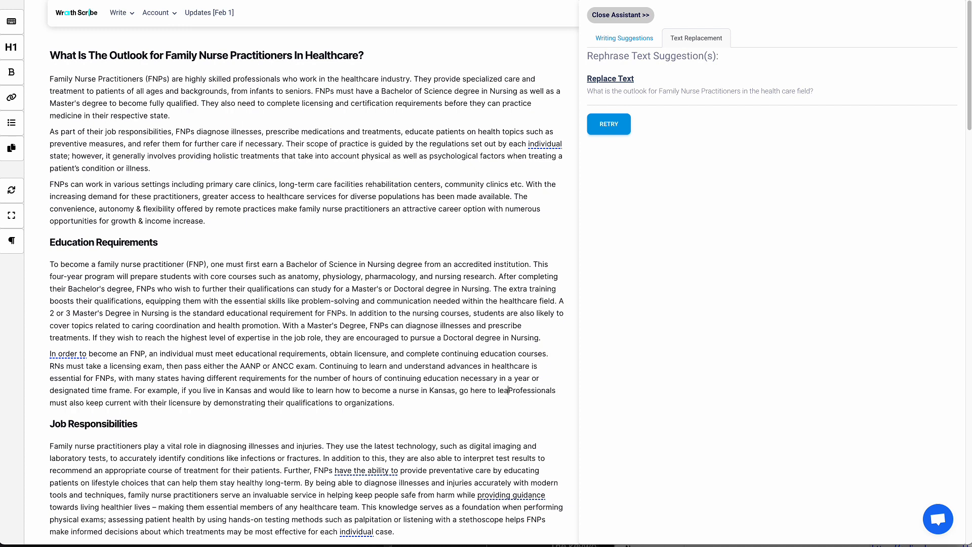
{"action": "key", "text": "Return"}
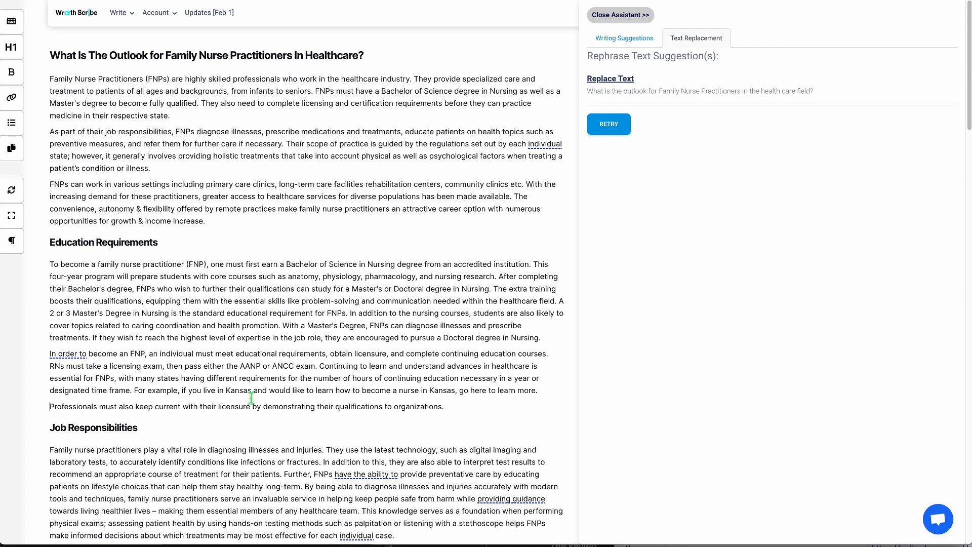
- Link "go here" to row 4's client destination URL about becoming a nurse in Kansas and test the link
{"action": "left_click_drag", "start_coordinate": [486, 391], "coordinate": [460, 389]}
{"action": "key", "text": "super+Tab"}
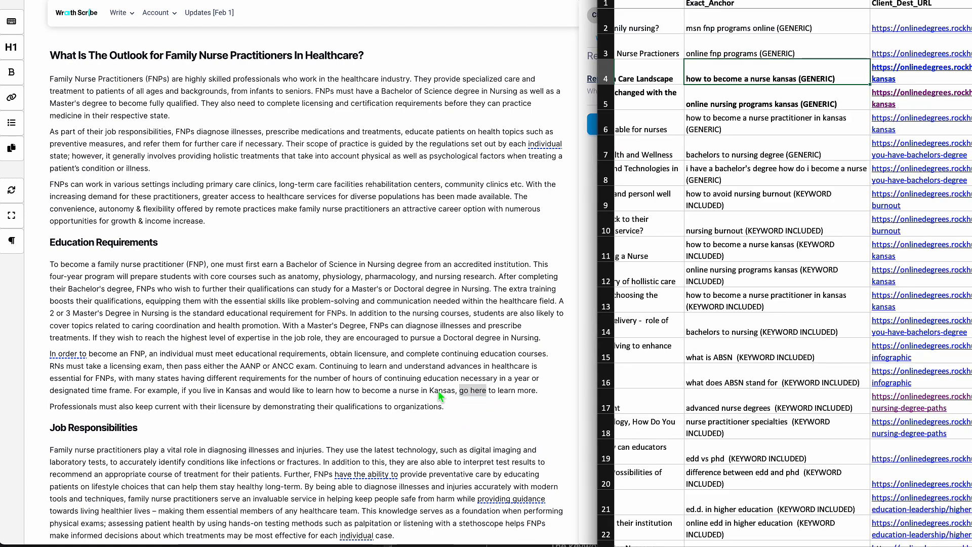
{"action": "key", "text": "super+Tab"}
{"action": "key", "text": "ctrl+k"}
{"action": "key", "text": "ctrl+v"}
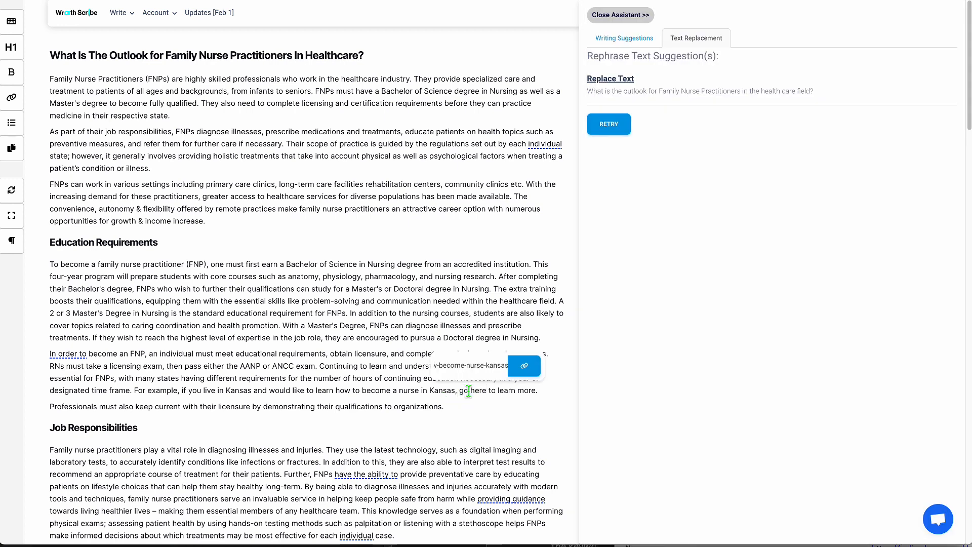
{"action": "key", "text": "Return"}
{"action": "left_click", "coordinate": [475, 391]}
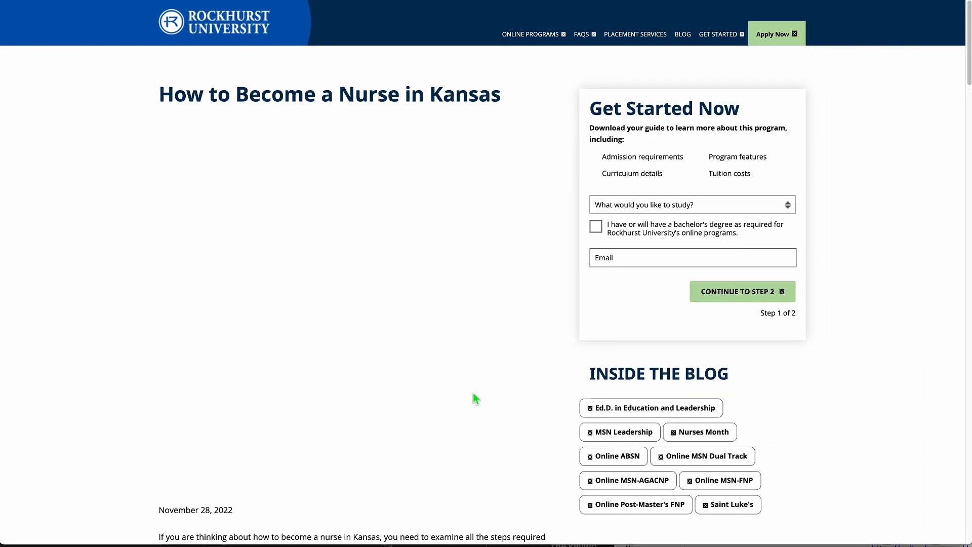
{"action": "key", "text": "super+w"}
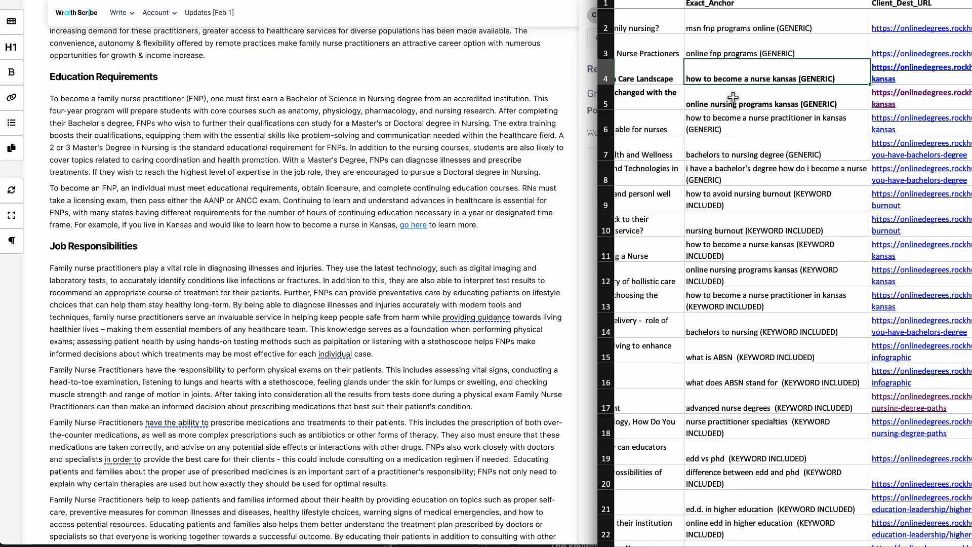
- Copy row 4's publisher homepage, open magzinenews.com, and search the site for "medical technology"
{"action": "scroll", "coordinate": [717, 97], "scroll_direction": "left", "scroll_amount": 5}
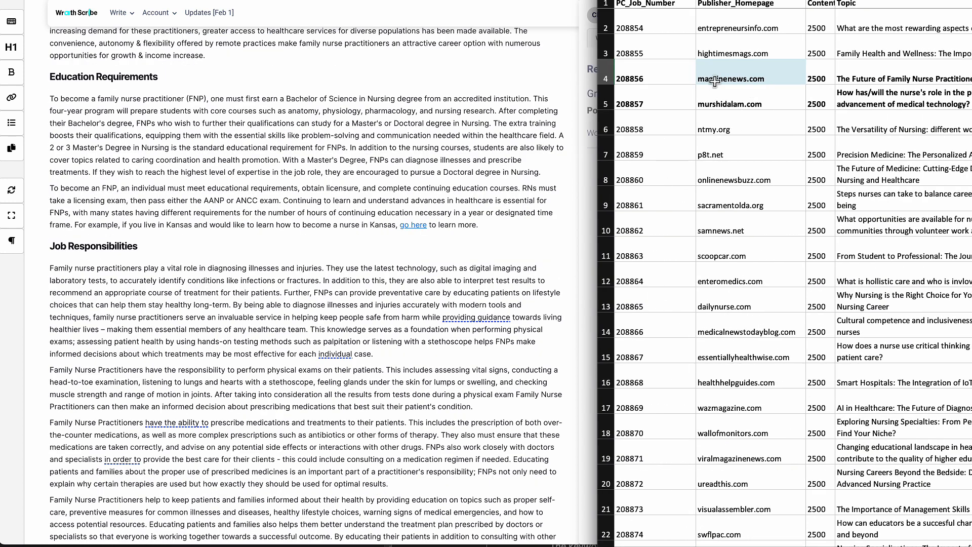
{"action": "left_click", "coordinate": [711, 80]}
{"action": "key", "text": "ctrl+c"}
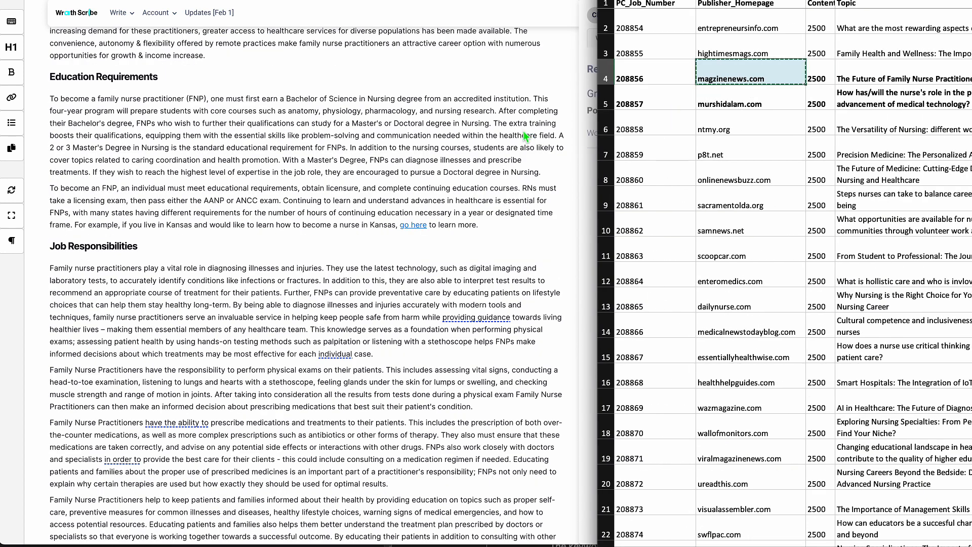
{"action": "left_click", "coordinate": [490, 116]}
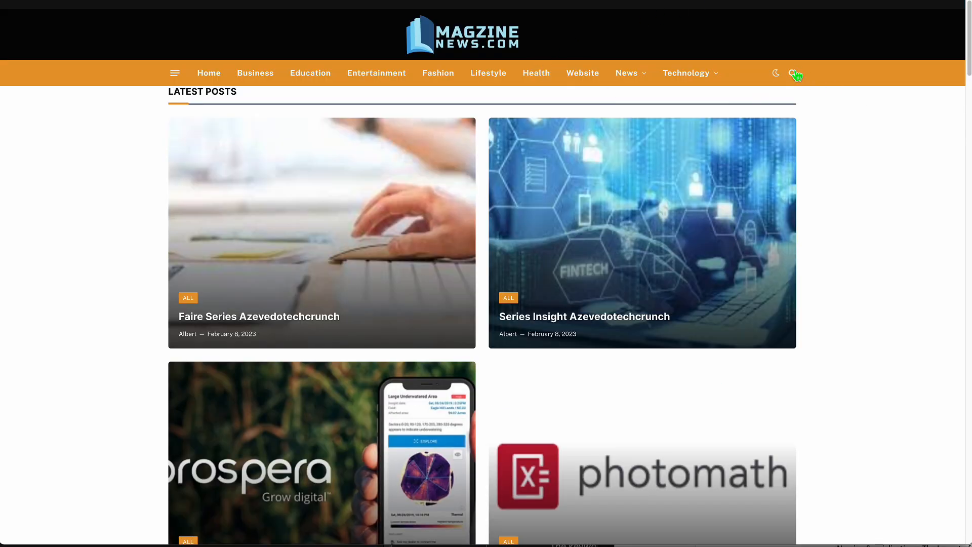
{"action": "left_click", "coordinate": [794, 73]}
{"action": "type", "text": "medical technolo"}
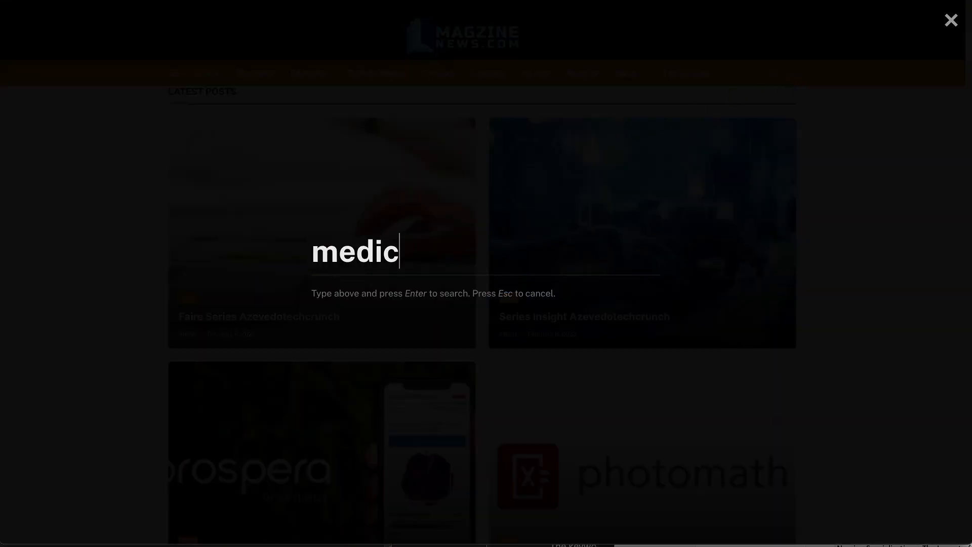
{"action": "type", "text": "gy"}
{"action": "key", "text": "Return"}
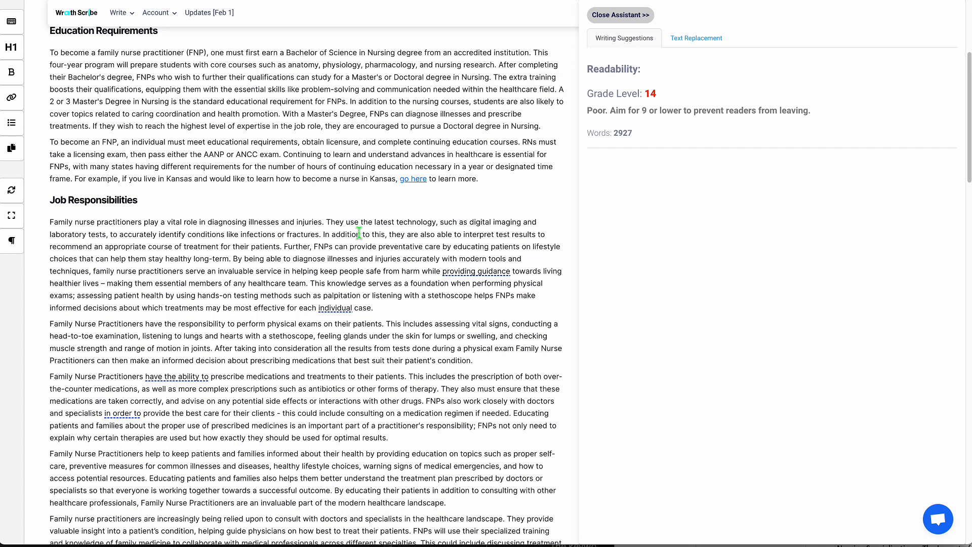
- Add a hyperlink to "latest technology" in the first Job Responsibilities paragraph
{"action": "scroll", "coordinate": [320, 242], "scroll_direction": "up", "scroll_amount": 1}
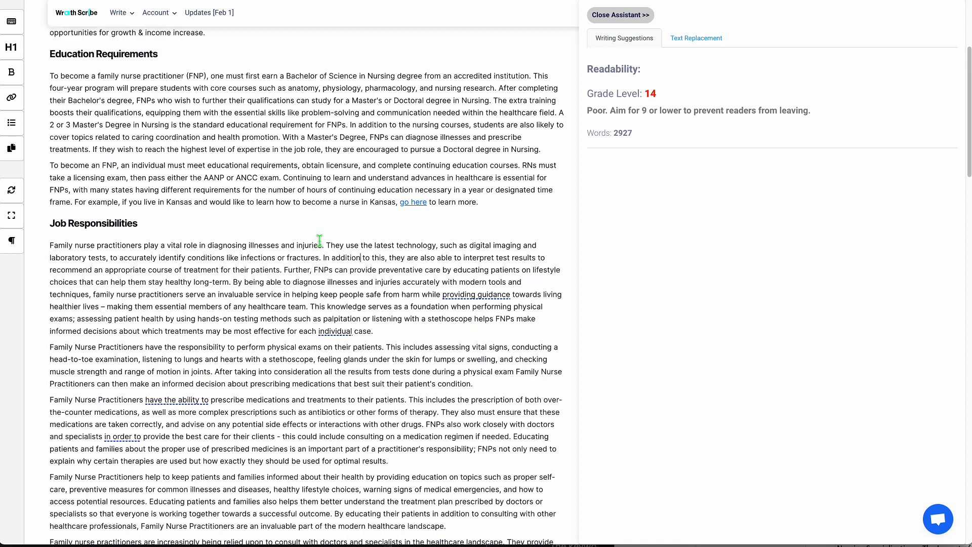
{"action": "left_click_drag", "start_coordinate": [375, 245], "coordinate": [436, 245]}
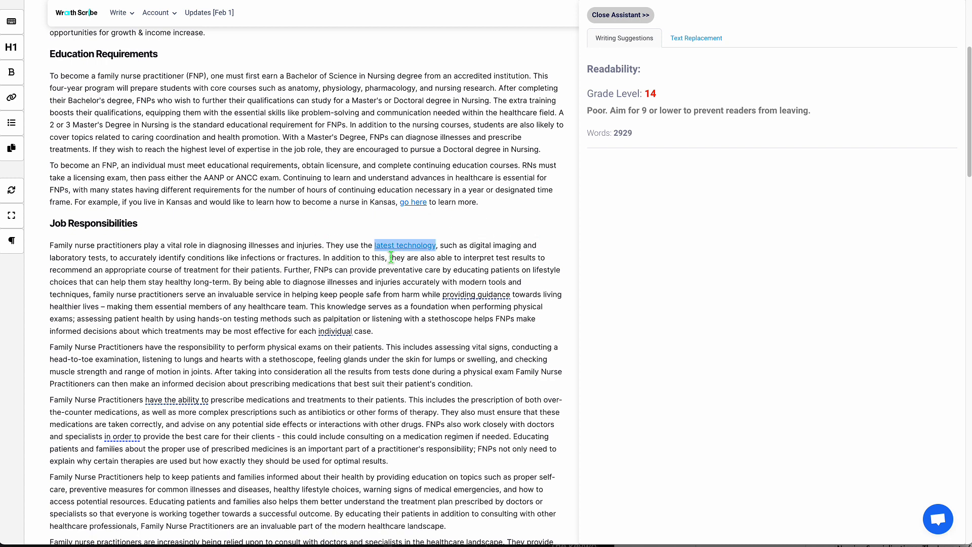
{"action": "left_click", "coordinate": [381, 295]}
- Append "In Healthcare" to the "The Future Of FNP Careers" heading and delete "In Healthcare" from the article title
{"action": "scroll", "coordinate": [382, 294], "scroll_direction": "down", "scroll_amount": 5}
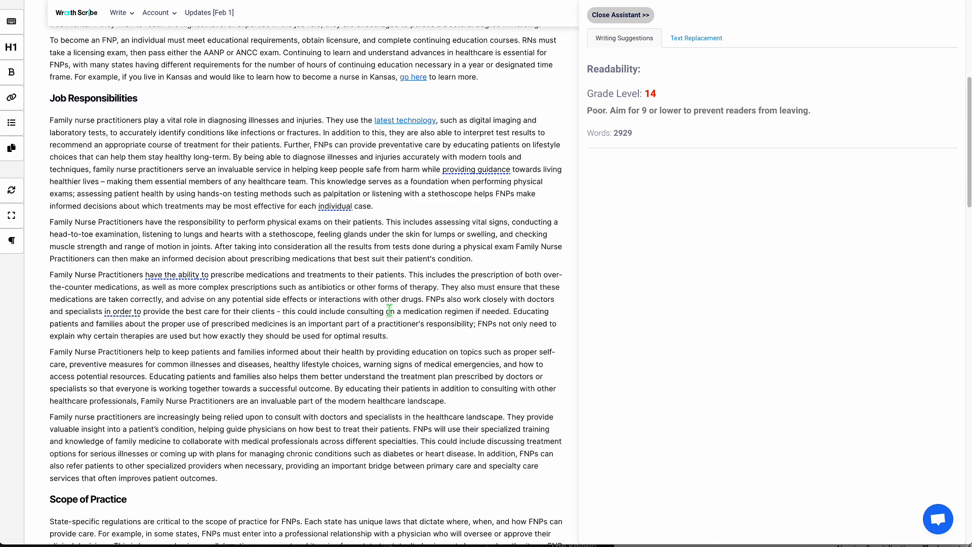
{"action": "scroll", "coordinate": [387, 307], "scroll_direction": "down", "scroll_amount": 15}
{"action": "scroll", "coordinate": [387, 308], "scroll_direction": "down", "scroll_amount": 12}
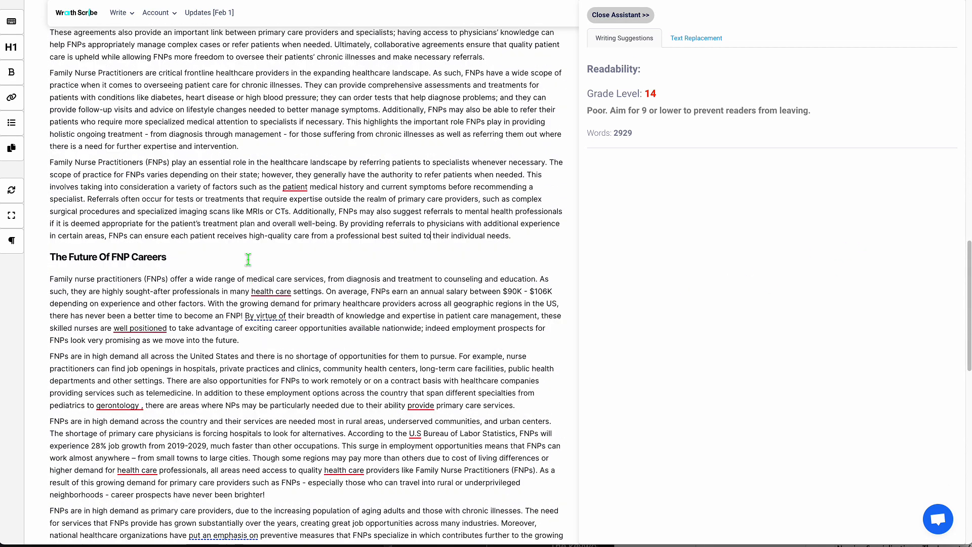
{"action": "type", "text": "I"}
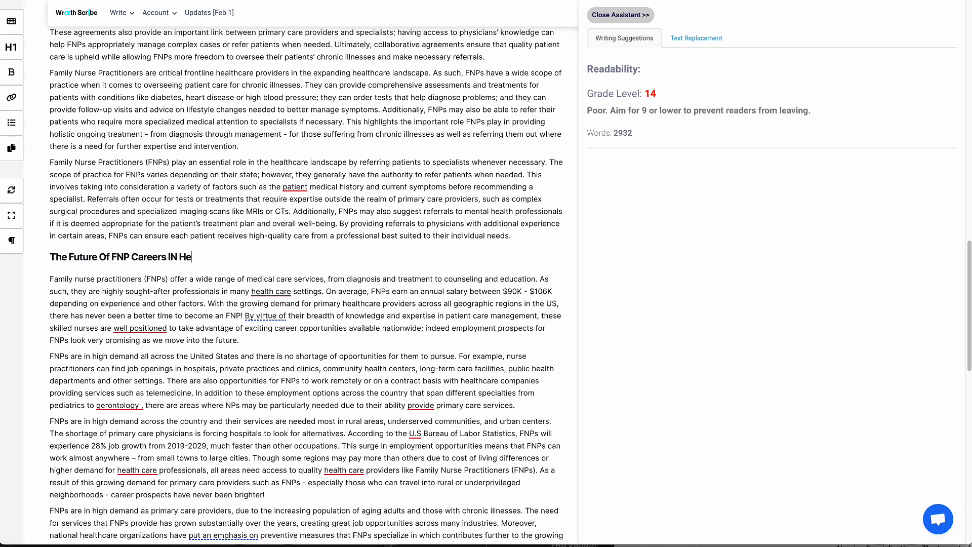
{"action": "type", "text": "n Healthcar"}
{"action": "type", "text": "e"}
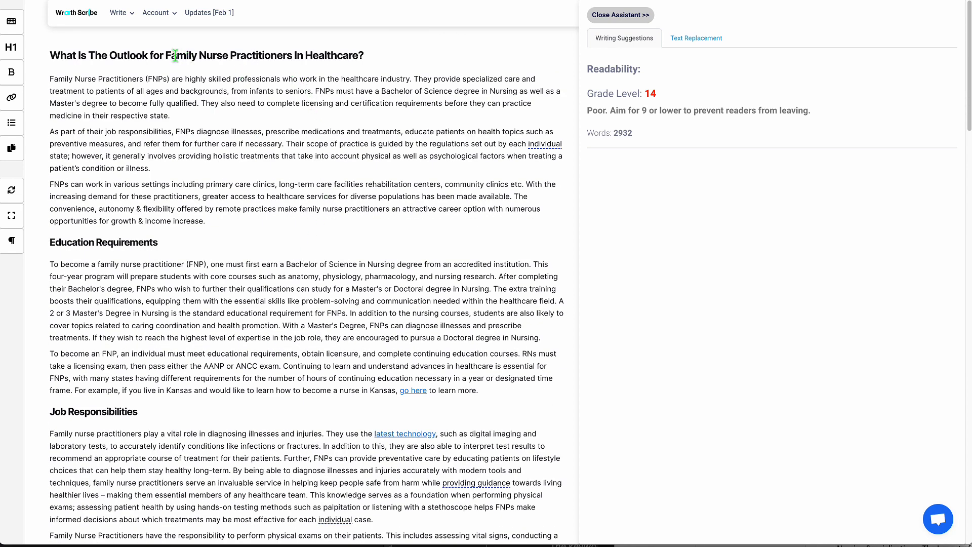
{"action": "left_click_drag", "start_coordinate": [164, 55], "coordinate": [343, 57]}
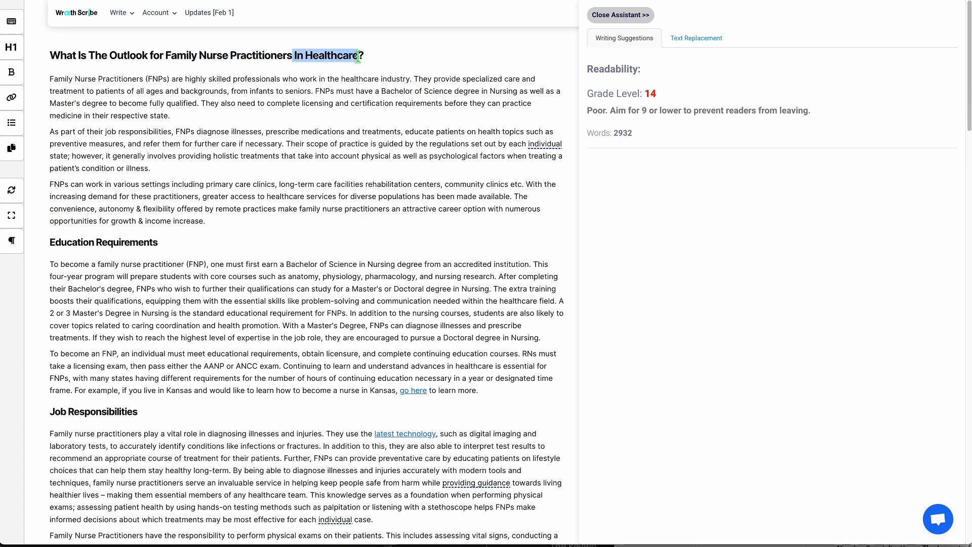
{"action": "key", "text": "BackSpace"}
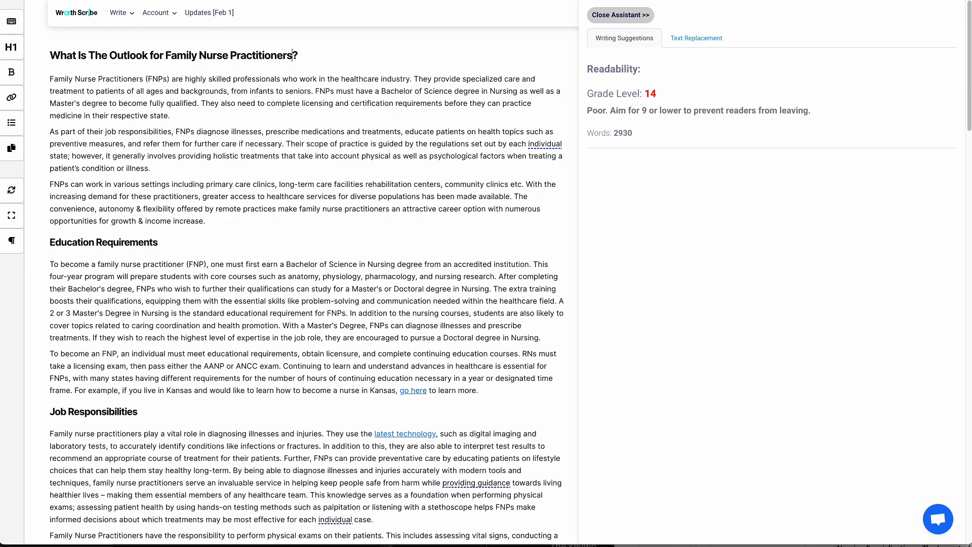
- Review the FNP career sections, search Google for "bls fnps", and check the nurse practitioners result
{"action": "scroll", "coordinate": [310, 106], "scroll_direction": "down", "scroll_amount": 15}
{"action": "scroll", "coordinate": [312, 142], "scroll_direction": "up", "scroll_amount": 3}
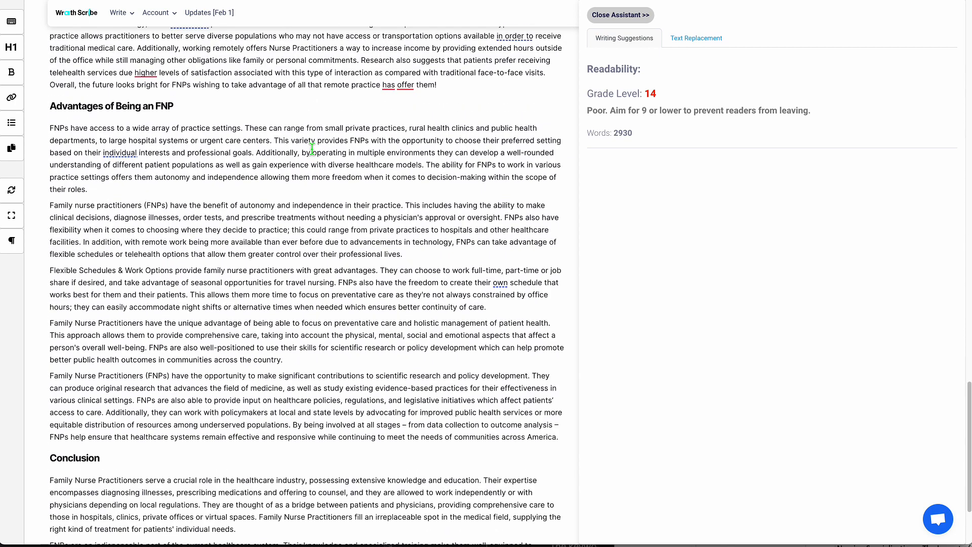
{"action": "scroll", "coordinate": [309, 152], "scroll_direction": "up", "scroll_amount": 6}
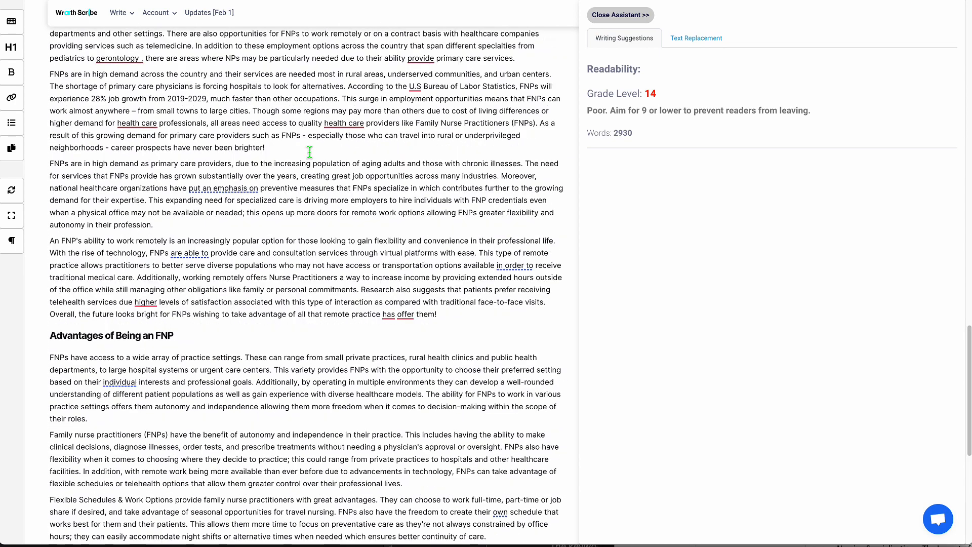
{"action": "scroll", "coordinate": [309, 152], "scroll_direction": "down", "scroll_amount": 3}
{"action": "scroll", "coordinate": [309, 152], "scroll_direction": "down", "scroll_amount": 2}
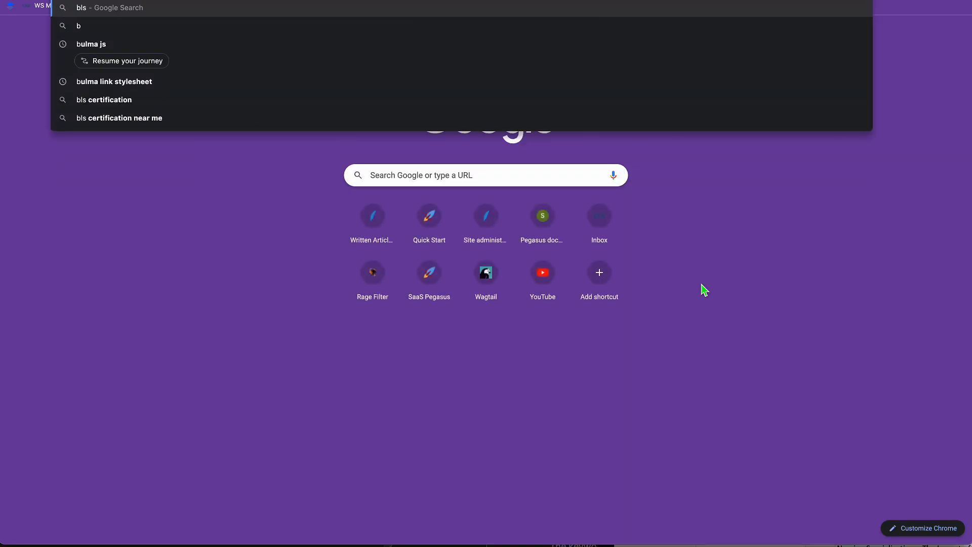
{"action": "type", "text": "fnps"}
{"action": "key", "text": "Return"}
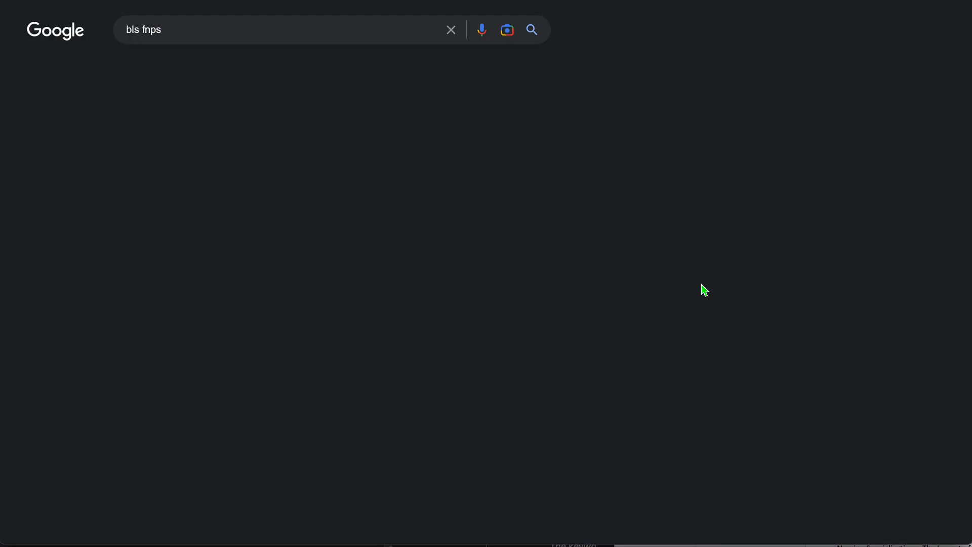
{"action": "left_click", "coordinate": [279, 145]}
{"action": "key", "text": "alt+Left"}
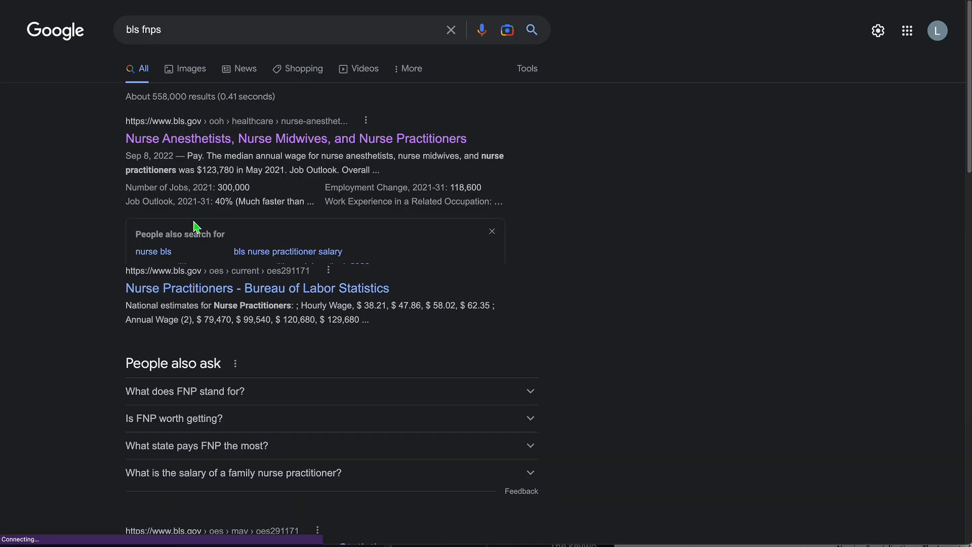
- Refine the search to "bls family nurse practitioner" and open the Bureau of Labor Statistics page on nurse practitioners
{"action": "left_click", "coordinate": [183, 27]}
{"action": "key", "text": "BackSpace"}
{"action": "key", "text": "BackSpace"}
{"action": "key", "text": "BackSpace"}
{"action": "key", "text": "BackSpace"}
{"action": "type", "text": "family nurse practitioner"}
{"action": "key", "text": "Return"}
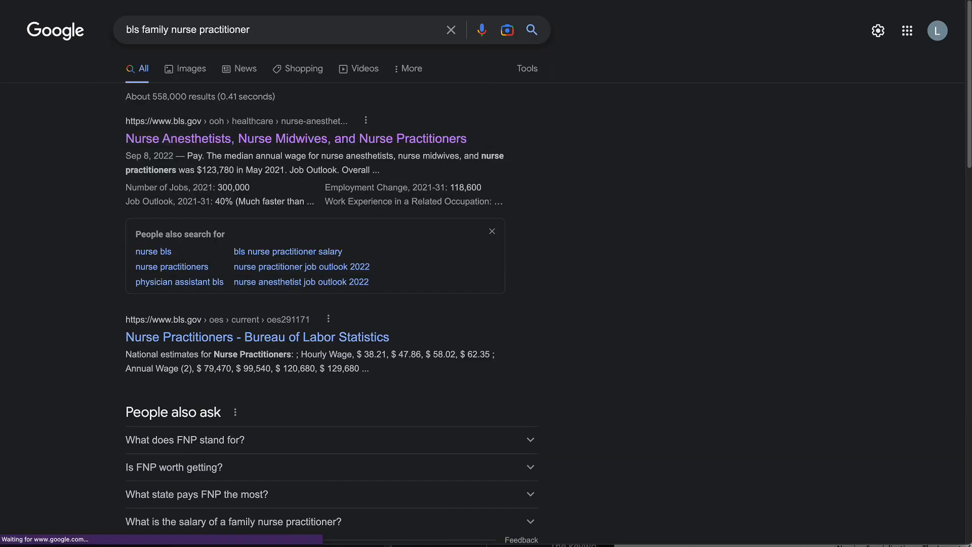
{"action": "left_click", "coordinate": [236, 144]}
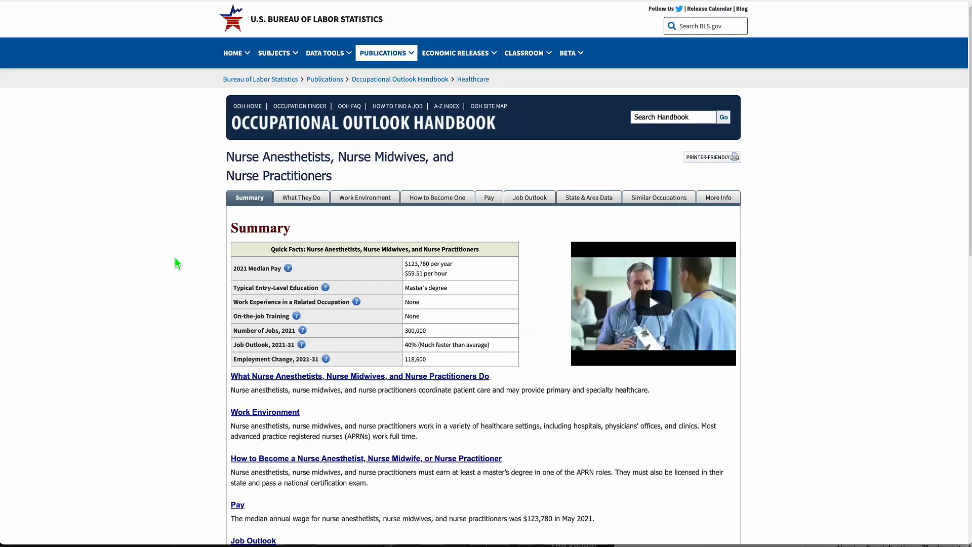
- Find "practitioner" on the page to check the pay and job outlook figures, and return to the article with the page's URL
{"action": "key", "text": "ctrl+f"}
{"action": "type", "text": "practitioner"}
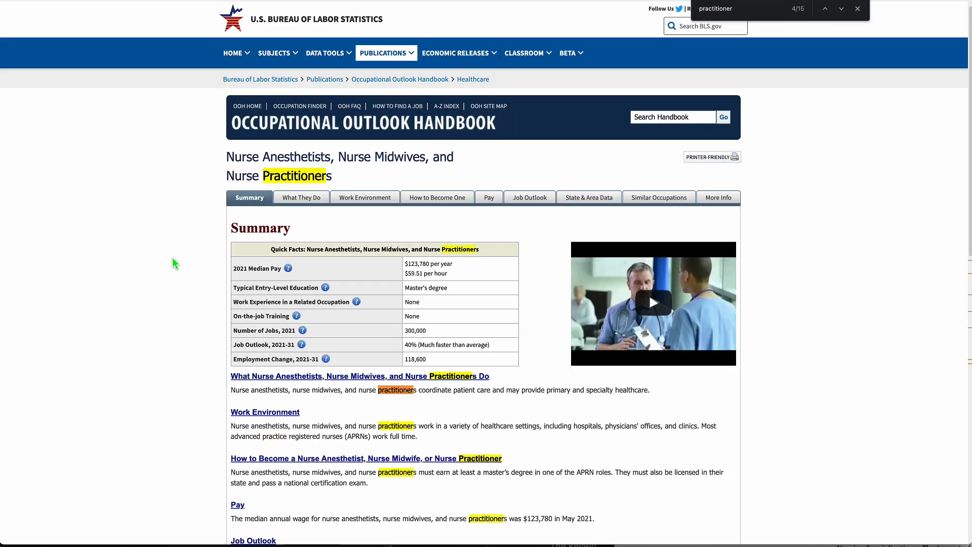
{"action": "key", "text": "Return"}
{"action": "key", "text": "Return"}
{"action": "key", "text": "Return"}
{"action": "key", "text": "Return"}
{"action": "key", "text": "Return"}
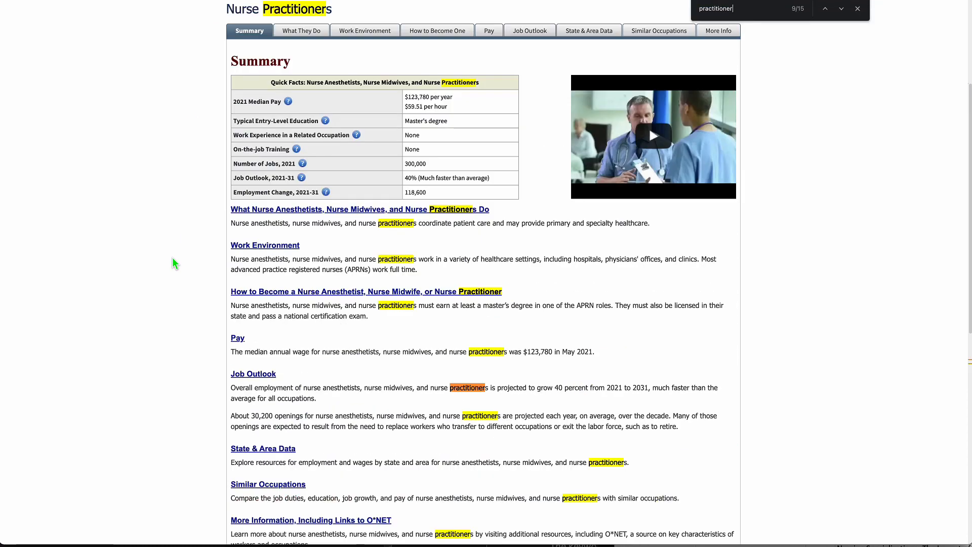
{"action": "scroll", "coordinate": [198, 226], "scroll_direction": "up", "scroll_amount": 1}
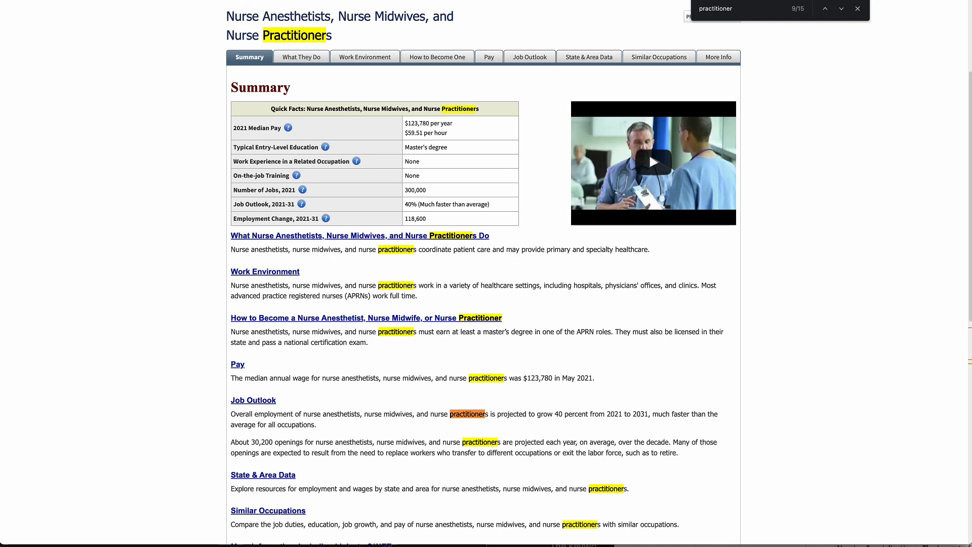
{"action": "left_click", "coordinate": [611, 1]}
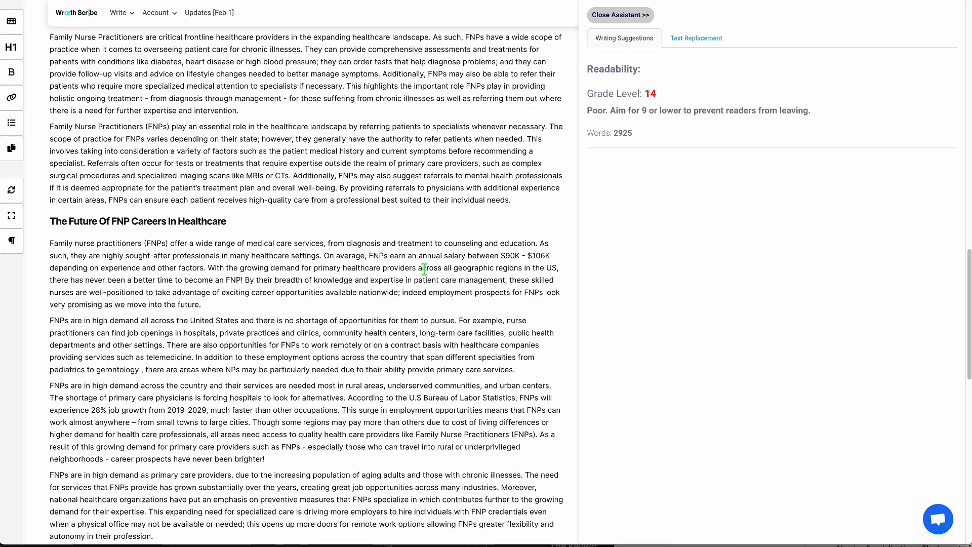
- Set the FNP job growth figure to 40% and its period to 2021-2031 in the Future Of FNP Careers section
{"action": "left_click", "coordinate": [101, 410]}
{"action": "key", "text": "BackSpace"}
{"action": "key", "text": "BackSpace"}
{"action": "type", "text": "40"}
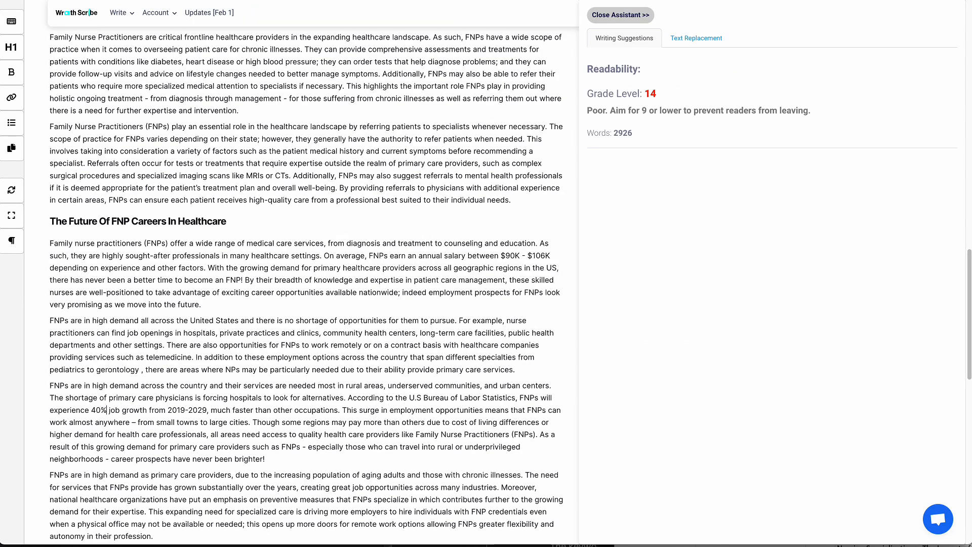
{"action": "key", "text": "alt+Right"}
{"action": "key", "text": "alt+Right"}
{"action": "key", "text": "alt+Right"}
{"action": "key", "text": "alt+Right"}
{"action": "key", "text": "BackSpace"}
{"action": "key", "text": "BackSpace"}
{"action": "type", "text": "21"}
{"action": "key", "text": "alt+Right"}
{"action": "key", "text": "BackSpace"}
{"action": "key", "text": "BackSpace"}
{"action": "type", "text": "31"}
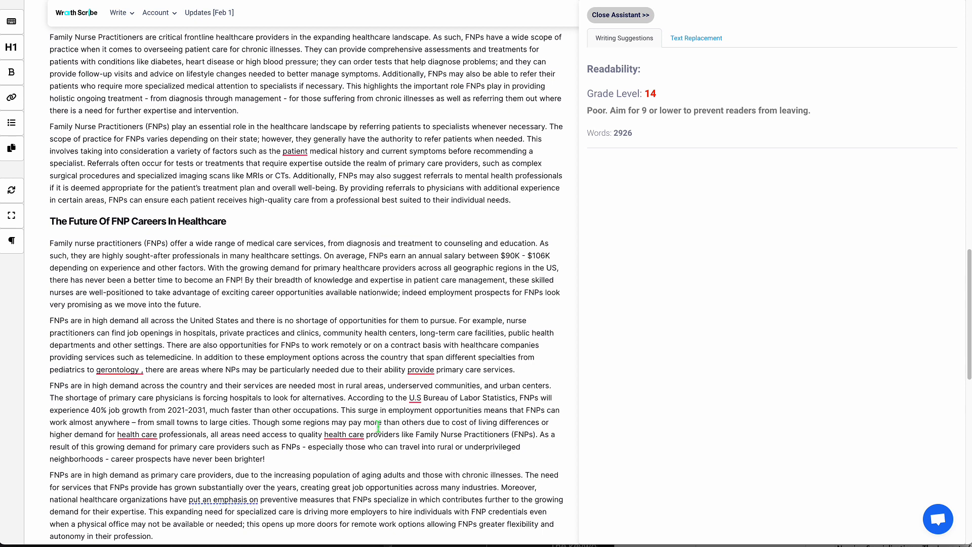
- Link the text "U.S Bureau of Labor Statistics" to the copied URL of the nurse practitioners page
{"action": "left_click", "coordinate": [516, 398]}
{"action": "key", "text": "alt+shift+Left"}
{"action": "key", "text": "alt+shift+Left"}
{"action": "key", "text": "alt+shift+Left"}
{"action": "key", "text": "alt+shift+Left"}
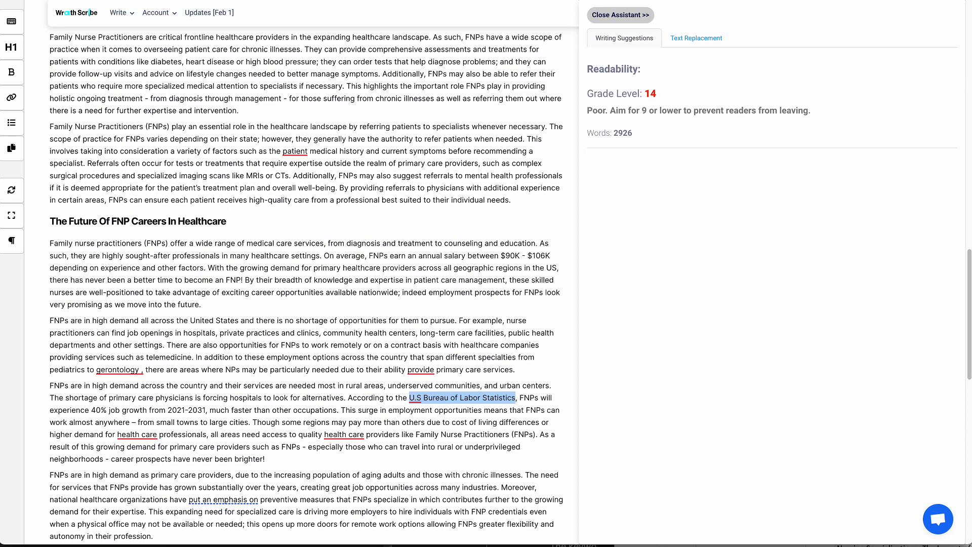
{"action": "key", "text": "super+k"}
{"action": "key", "text": "super+v"}
{"action": "key", "text": "Return"}
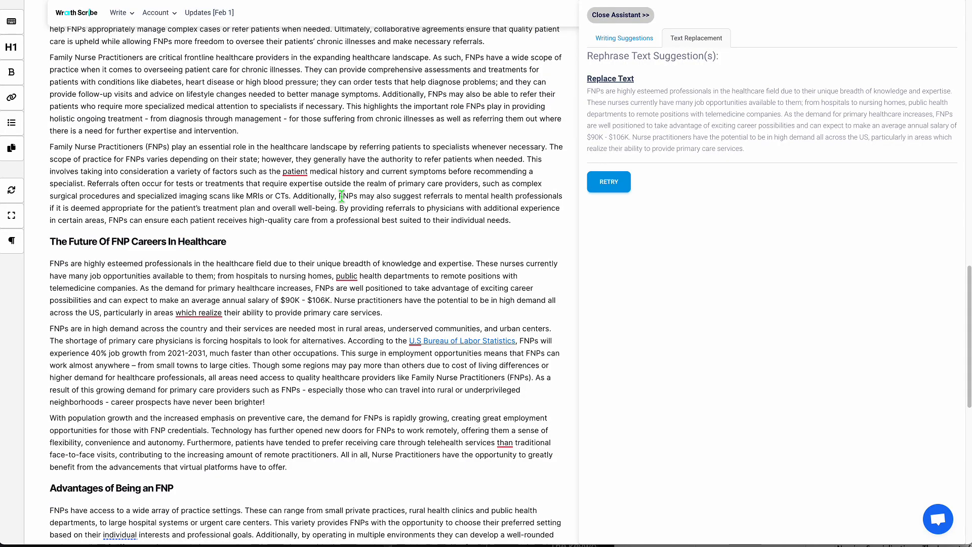
- Replace the average salary range in the Future Of FNP Careers section with "a median annual salary of $123K"
{"action": "left_click_drag", "start_coordinate": [331, 298], "coordinate": [184, 300]}
{"action": "type", "text": "a median annu"}
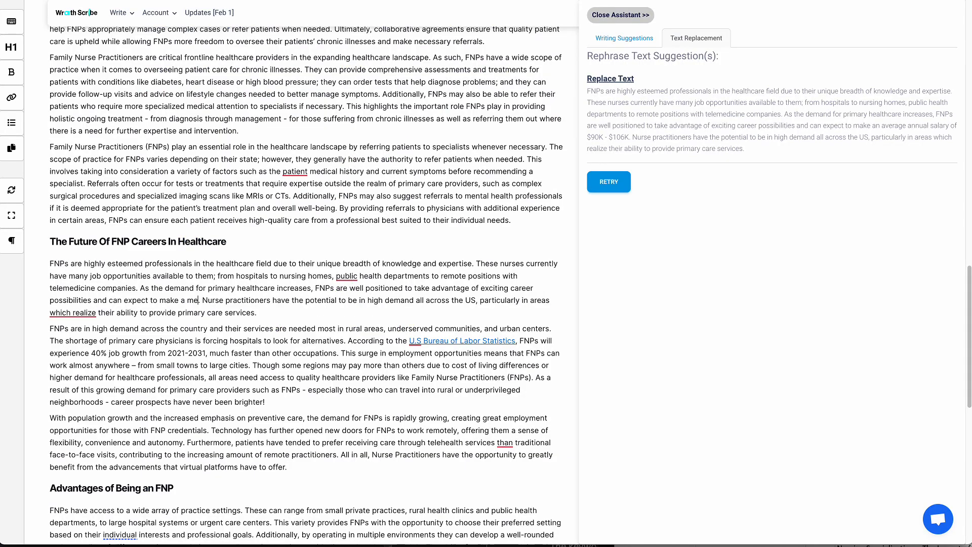
{"action": "type", "text": "al "}
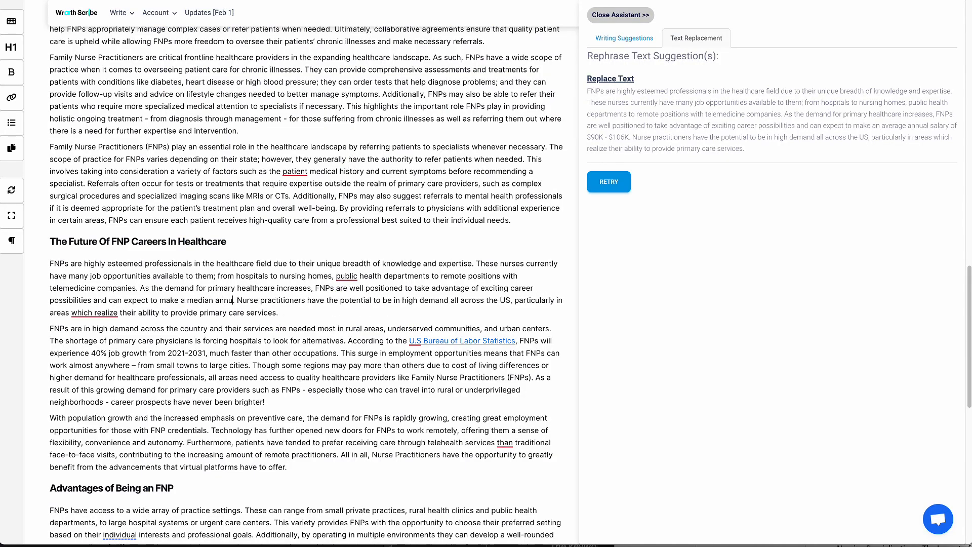
{"action": "type", "text": "salary of $123K"}
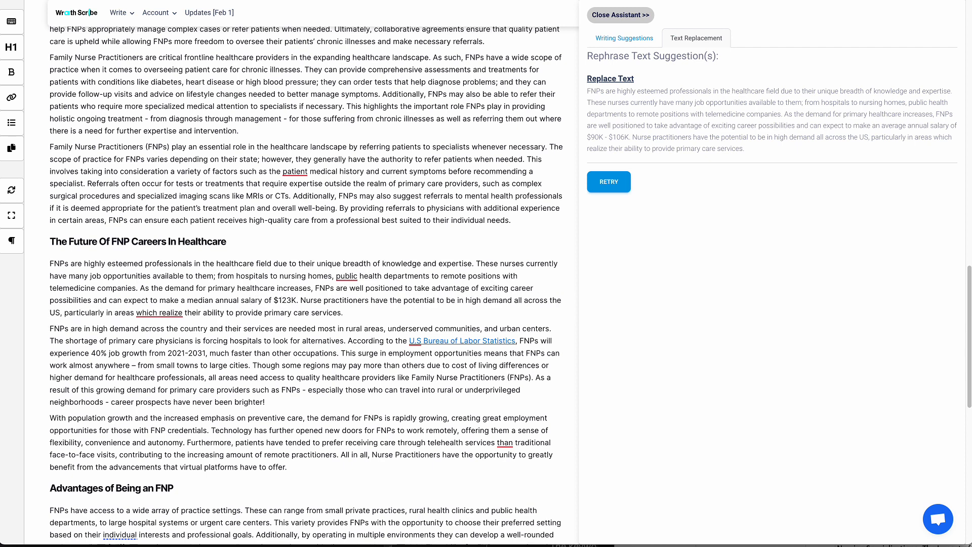
- Accept the corrections "that realize", "and public", "well-positioned" and "over" for the flagged wording in the Future Of FNP Careers section
{"action": "left_click", "coordinate": [159, 313]}
{"action": "left_click", "coordinate": [152, 385]}
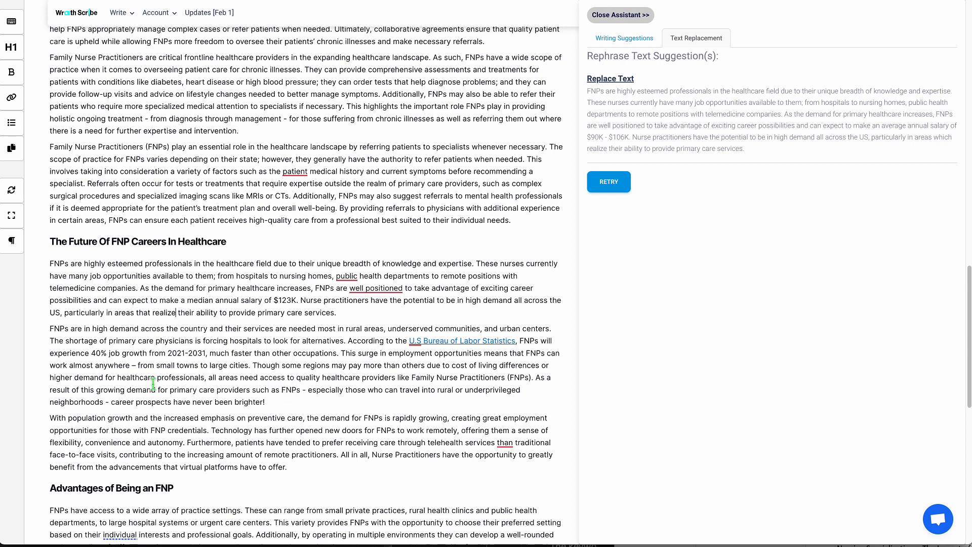
{"action": "left_click", "coordinate": [347, 276]}
{"action": "left_click", "coordinate": [349, 361]}
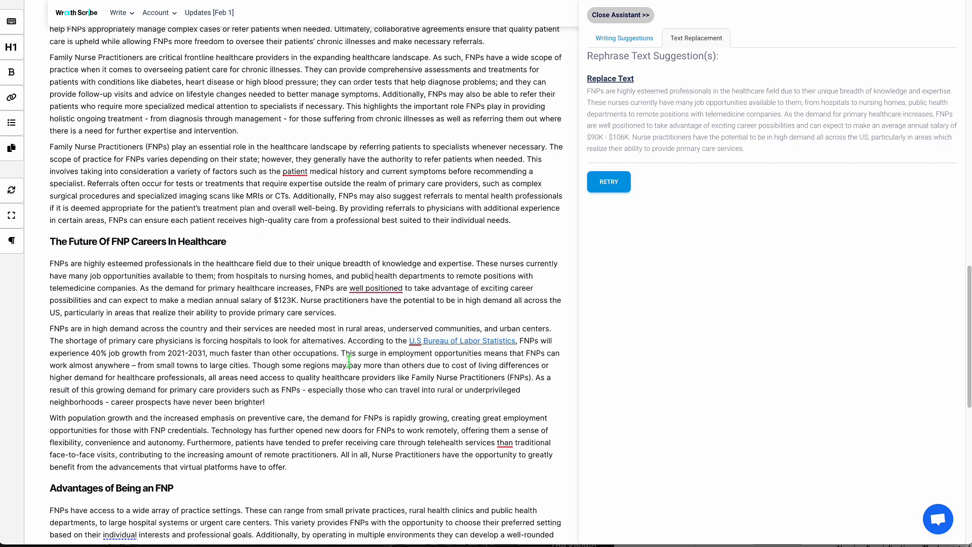
{"action": "left_click", "coordinate": [369, 289]}
{"action": "left_click", "coordinate": [365, 377]}
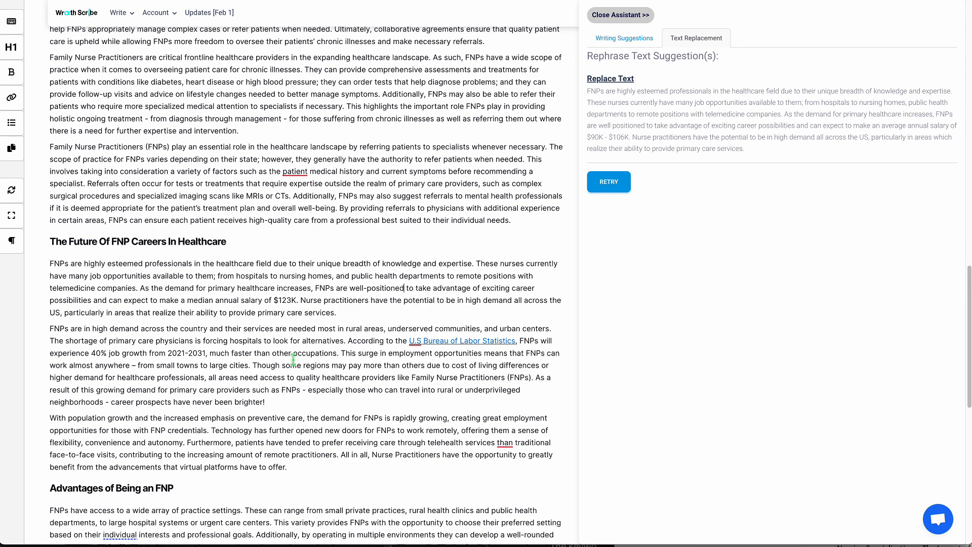
{"action": "left_click", "coordinate": [504, 443]}
{"action": "left_click", "coordinate": [512, 395]}
- Look over the rest of the article, open Microsoft Word, and copy the entire article from Wraith Scribe
{"action": "scroll", "coordinate": [405, 390], "scroll_direction": "down", "scroll_amount": 7}
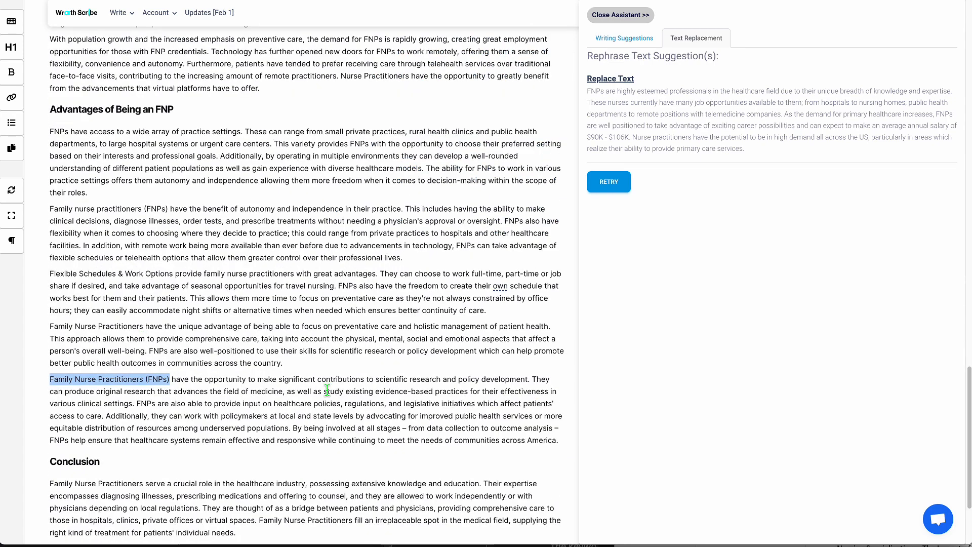
{"action": "scroll", "coordinate": [327, 390], "scroll_direction": "down", "scroll_amount": 3}
{"action": "scroll", "coordinate": [327, 390], "scroll_direction": "up", "scroll_amount": 10}
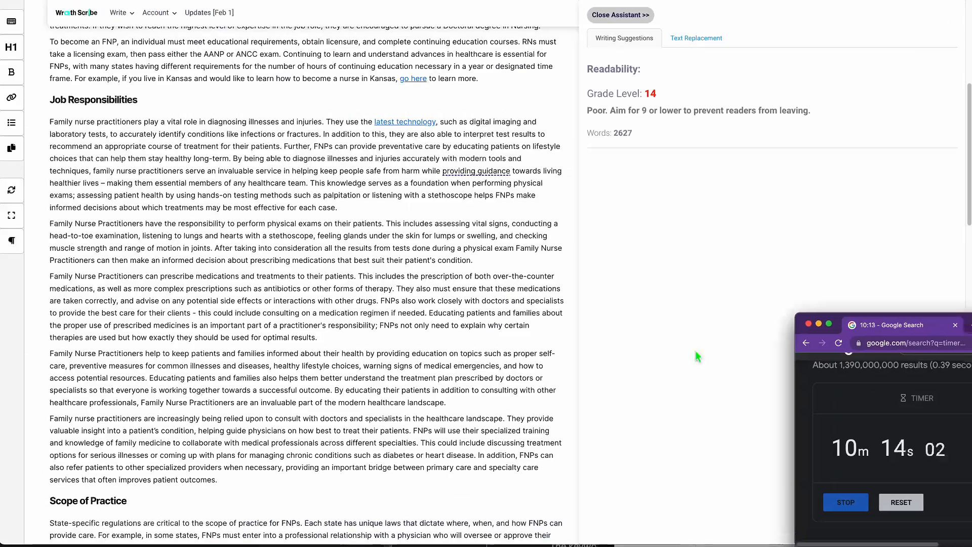
{"action": "scroll", "coordinate": [396, 211], "scroll_direction": "up", "scroll_amount": 6}
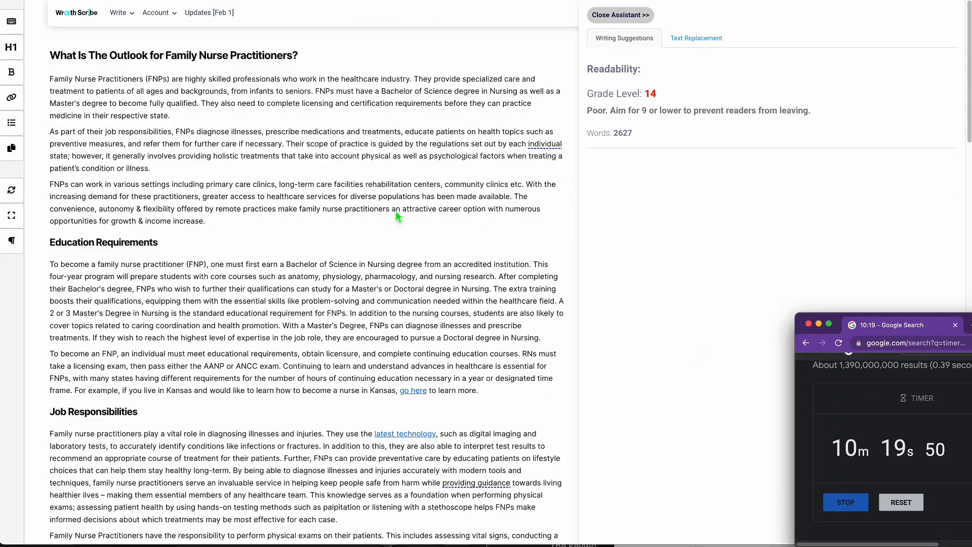
{"action": "key", "text": "super+space"}
{"action": "type", "text": "word"}
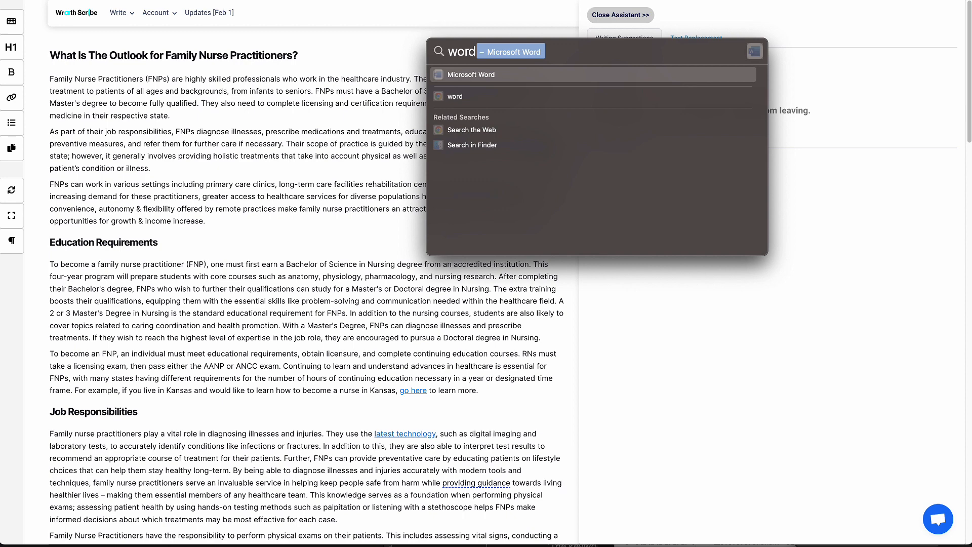
{"action": "key", "text": "Return"}
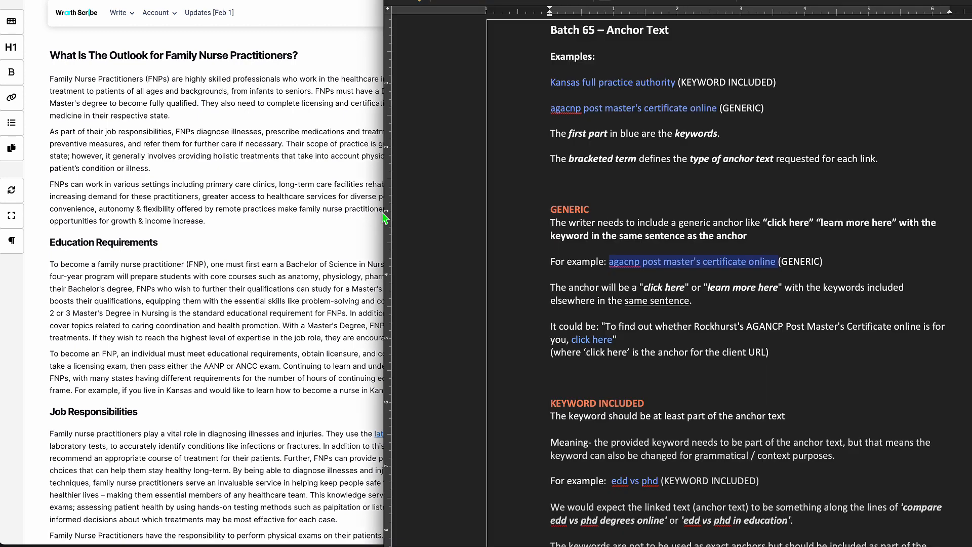
{"action": "left_click", "coordinate": [315, 205]}
{"action": "key", "text": "super+a"}
{"action": "key", "text": "super+Tab"}
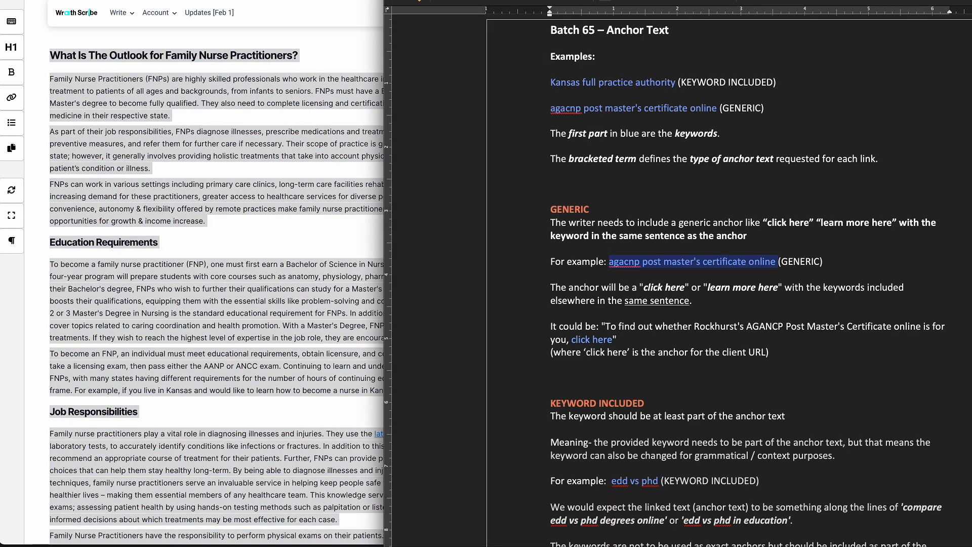
- Create a blank Word document, move its window beside the article, and paste the full article into it
{"action": "key", "text": "super+n"}
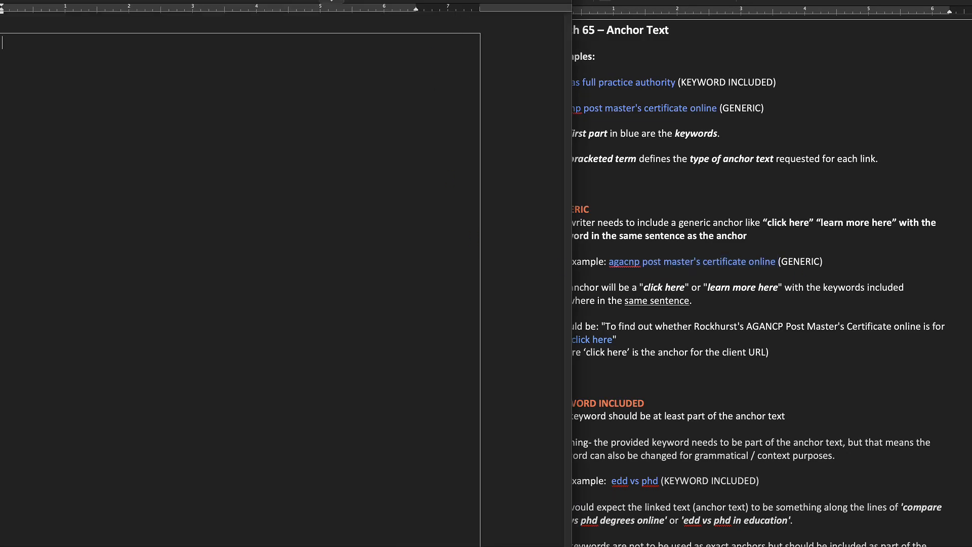
{"action": "left_click_drag", "start_coordinate": [207, 1], "coordinate": [663, 22]}
{"action": "key", "text": "super+v"}
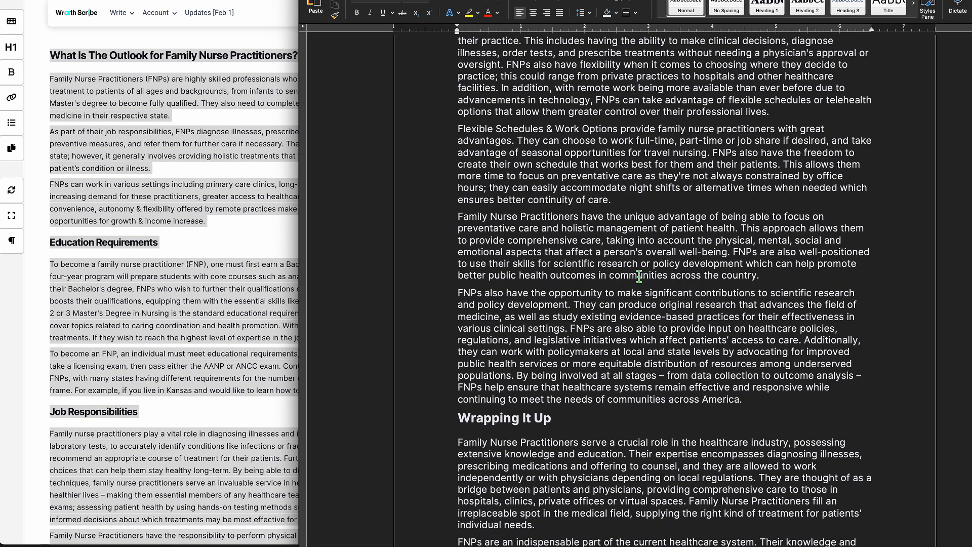
- Format the entire pasted article in Arial at size 10
{"action": "scroll", "coordinate": [631, 326], "scroll_direction": "up", "scroll_amount": 10}
{"action": "scroll", "coordinate": [631, 326], "scroll_direction": "up", "scroll_amount": 10}
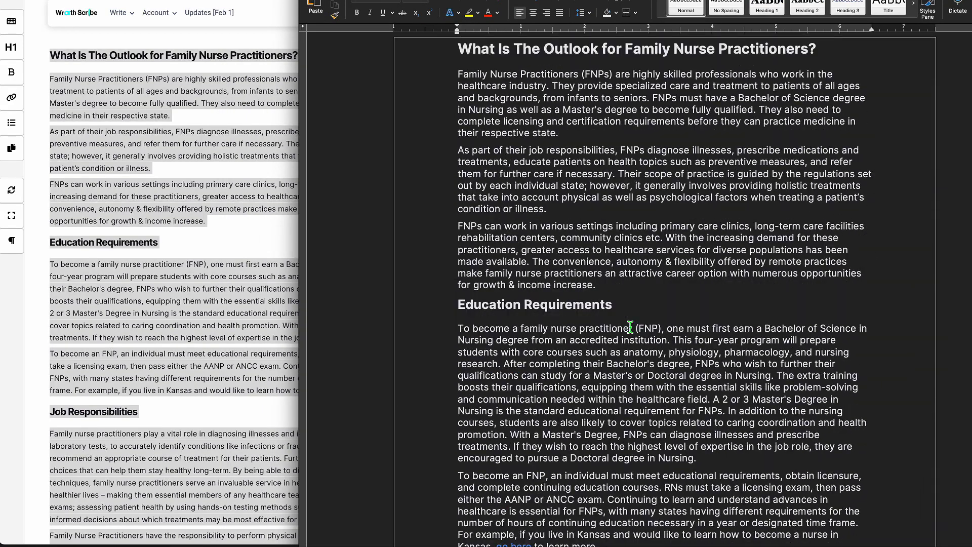
{"action": "key", "text": "super+a"}
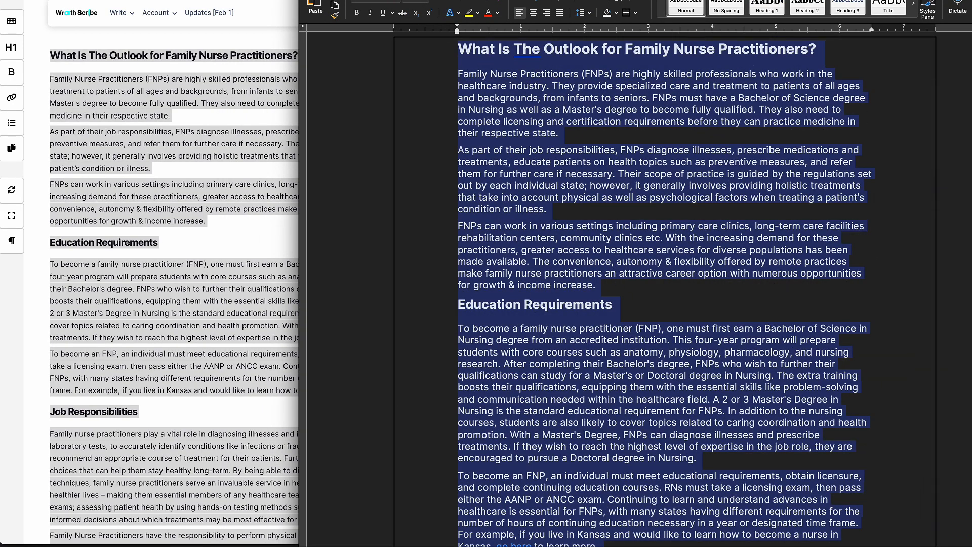
{"action": "left_click_drag", "start_coordinate": [573, 0], "coordinate": [631, 11]}
{"action": "left_click", "coordinate": [429, 42]}
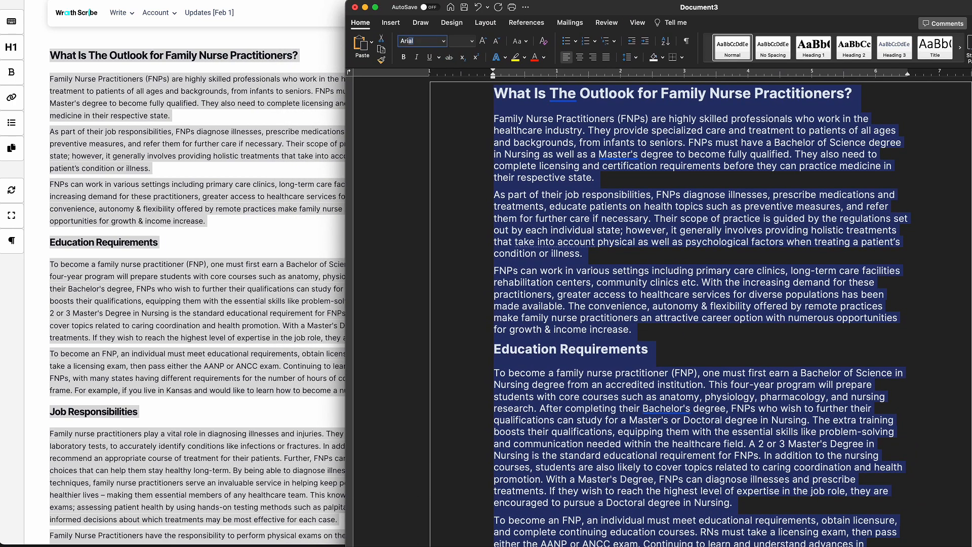
{"action": "key", "text": "Tab"}
{"action": "type", "text": "10"}
{"action": "key", "text": "Return"}
- Center the title "What Is The Outlook for Family Nurse Practitioners?" and set its font size to 12
{"action": "left_click", "coordinate": [515, 92]}
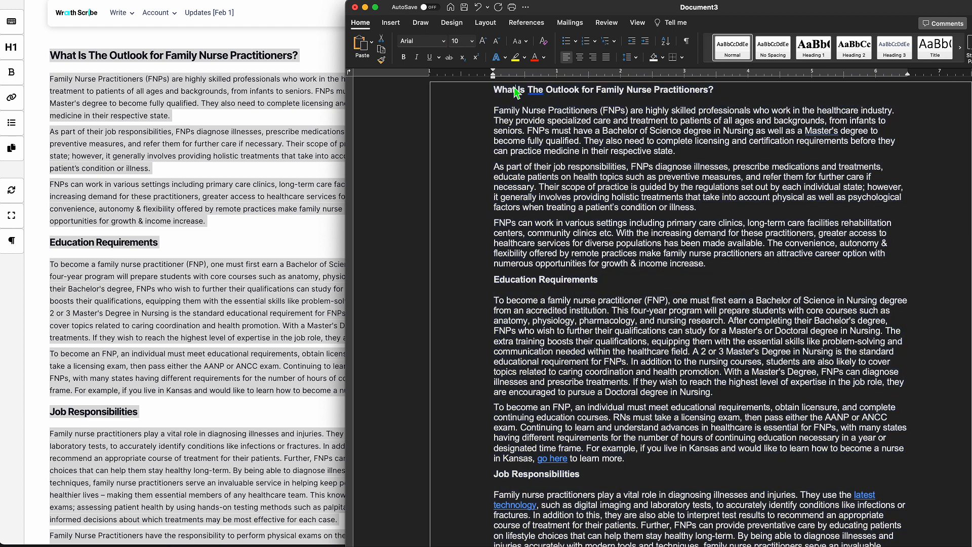
{"action": "triple_click", "coordinate": [515, 92]}
{"action": "key", "text": "super+e"}
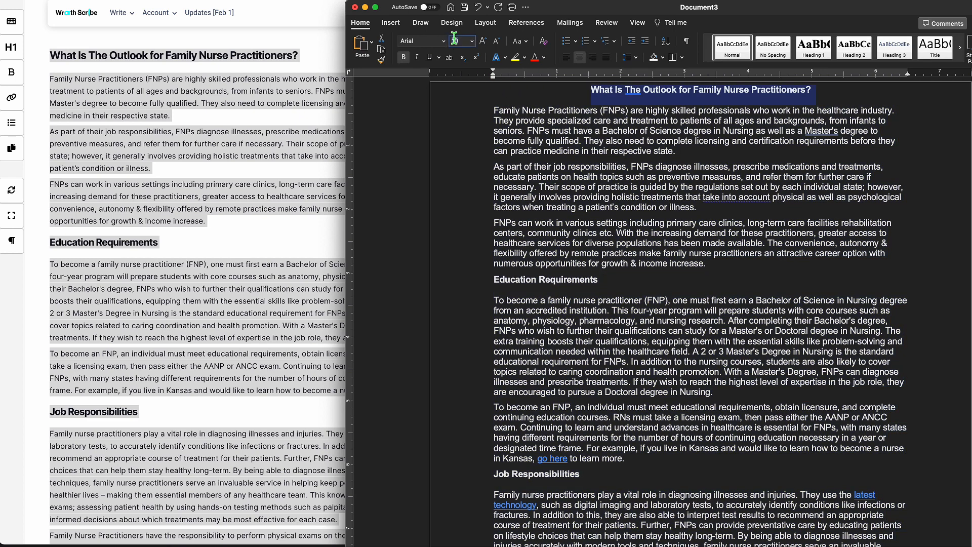
{"action": "type", "text": "12"}
{"action": "key", "text": "Return"}
{"action": "left_click", "coordinate": [555, 137]}
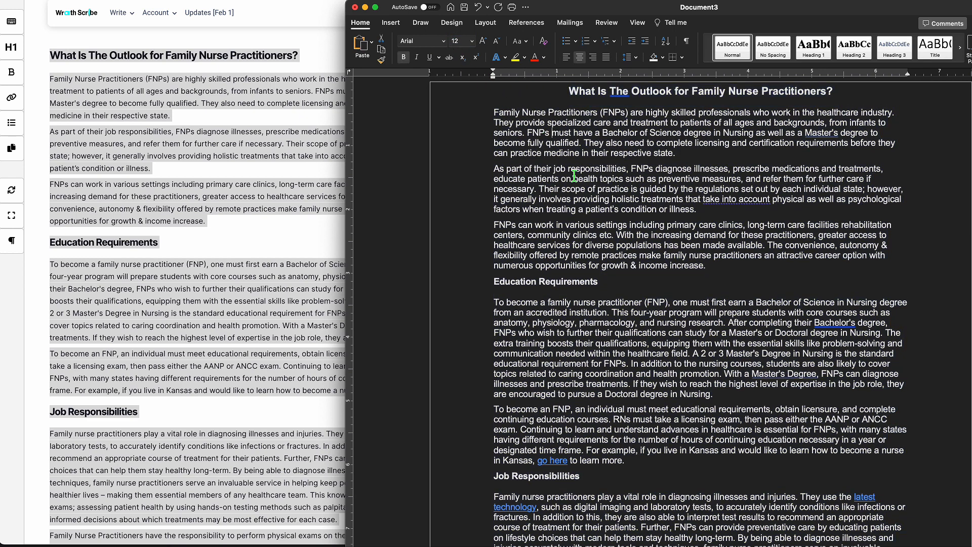
- Look through the reformatted article down to the Future Of FNP Careers section and bring the document's word count into view
{"action": "scroll", "coordinate": [580, 238], "scroll_direction": "down", "scroll_amount": 6}
{"action": "scroll", "coordinate": [580, 238], "scroll_direction": "down", "scroll_amount": 1}
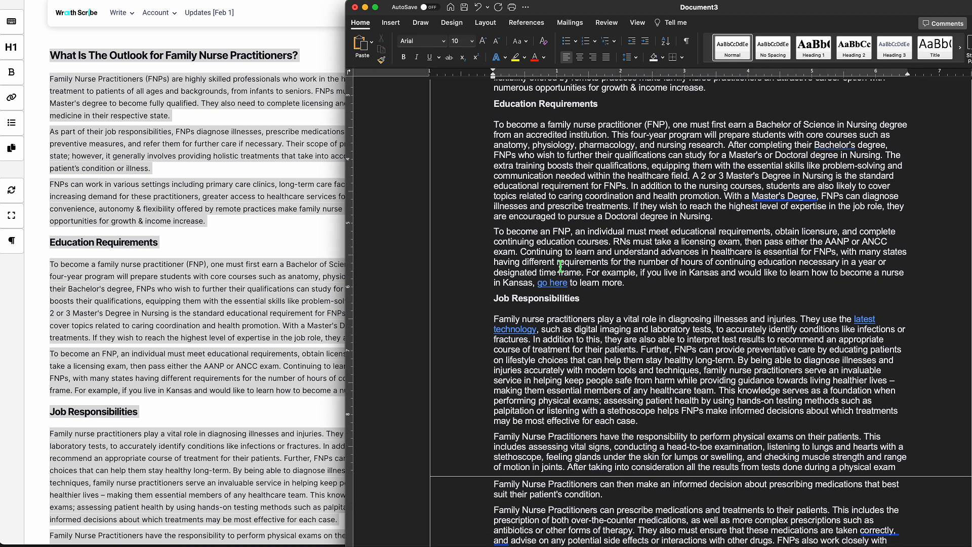
{"action": "scroll", "coordinate": [557, 289], "scroll_direction": "down", "scroll_amount": 20}
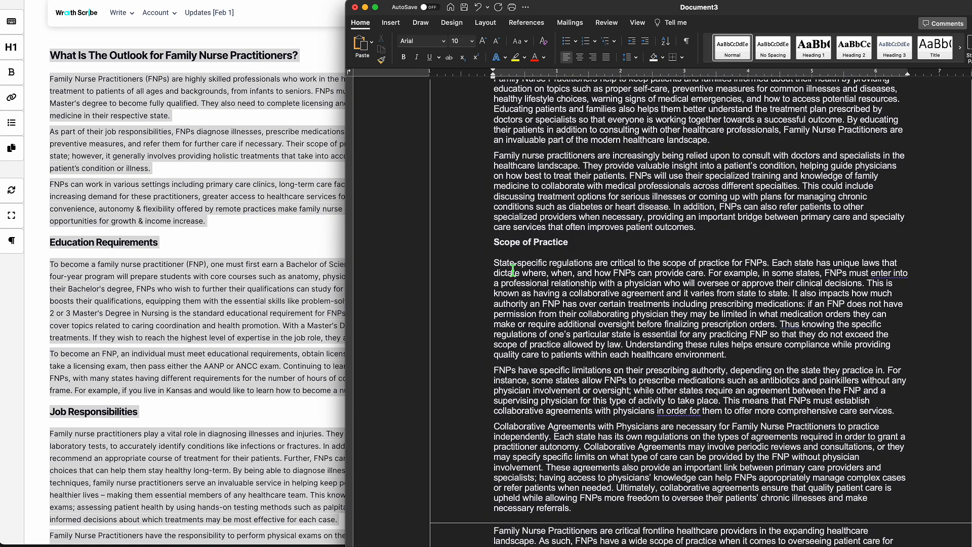
{"action": "scroll", "coordinate": [513, 270], "scroll_direction": "down", "scroll_amount": 9}
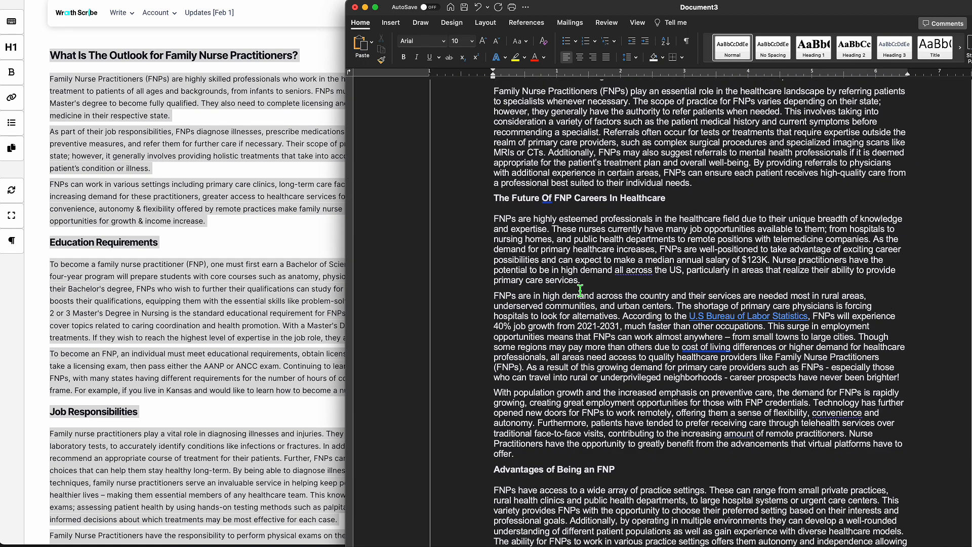
{"action": "scroll", "coordinate": [724, 314], "scroll_direction": "down", "scroll_amount": 1}
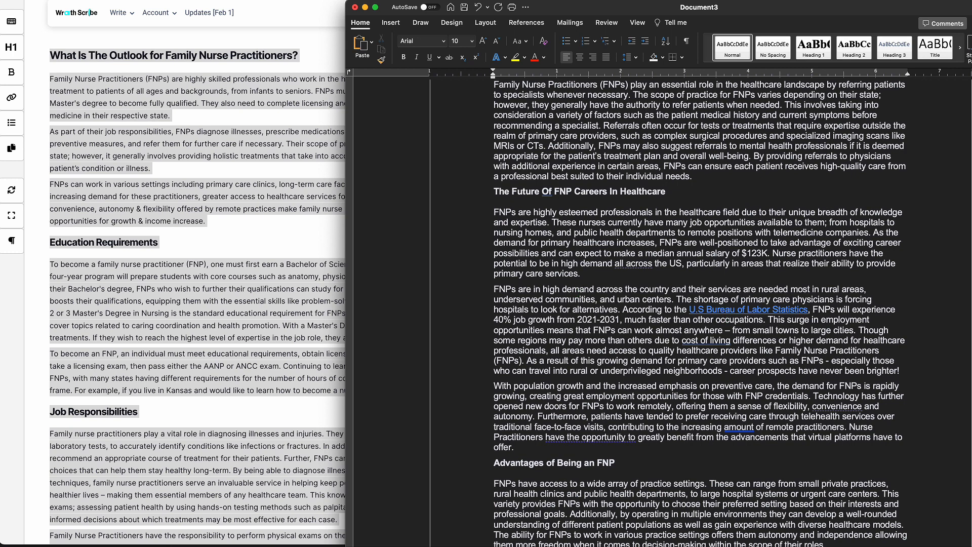
{"action": "left_click_drag", "start_coordinate": [603, 546], "coordinate": [604, 541]}
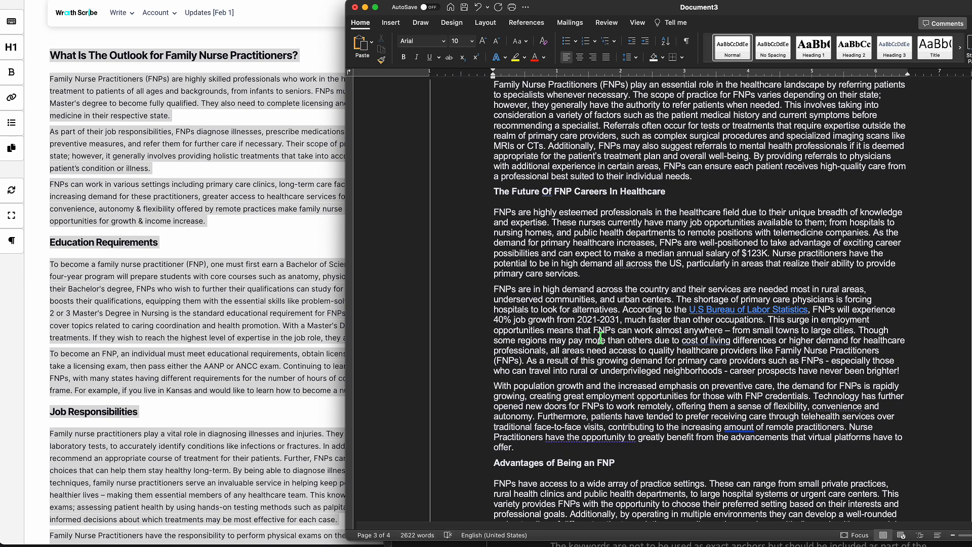
- Switch to the medical technology article in Wraith Scribe, remove the flagged comma after "disposal", and rephrase the title
{"action": "left_click", "coordinate": [292, 323]}
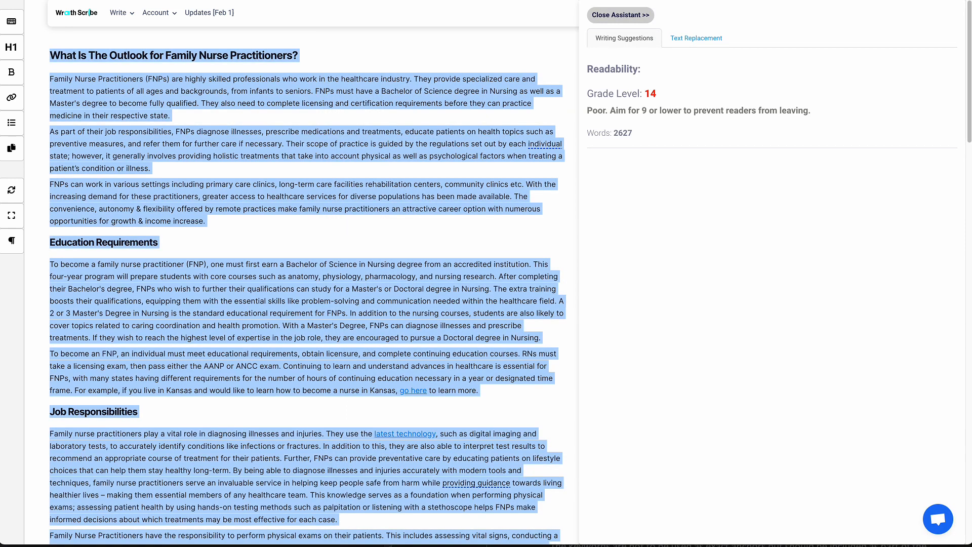
{"action": "left_click", "coordinate": [593, 0]}
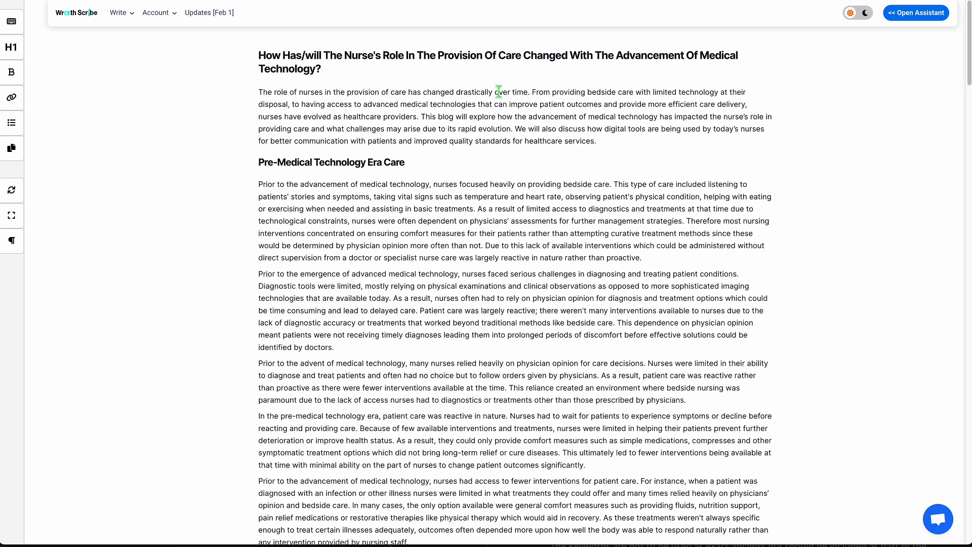
{"action": "triple_click", "coordinate": [323, 55]}
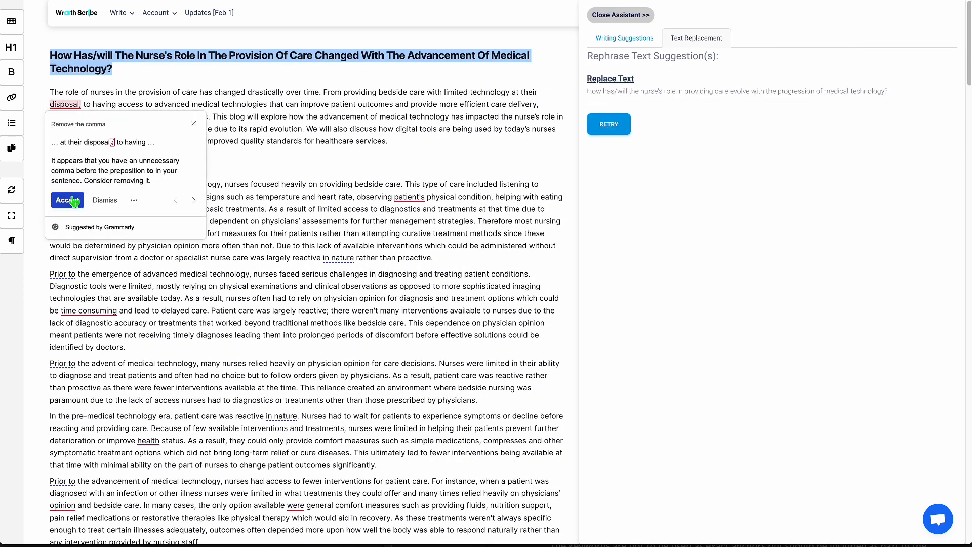
{"action": "left_click", "coordinate": [73, 201]}
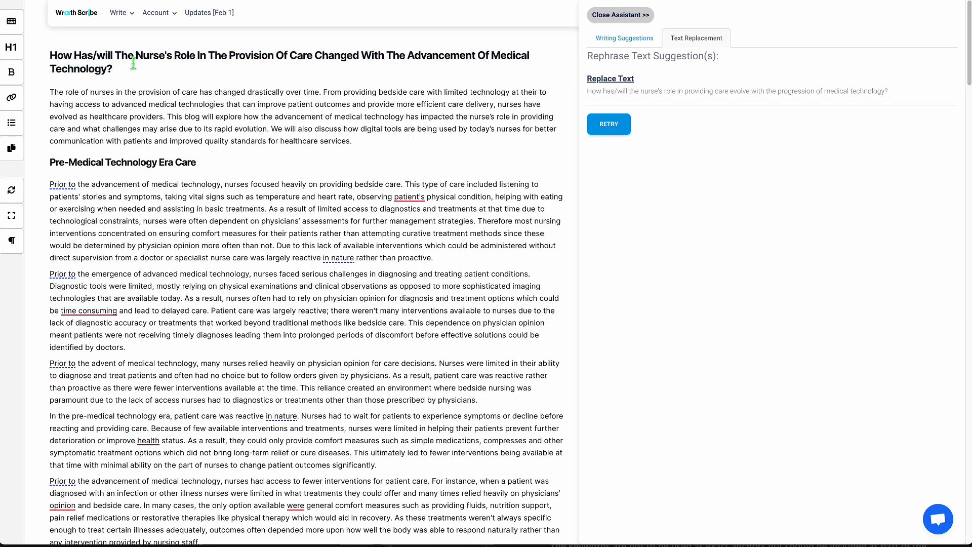
{"action": "triple_click", "coordinate": [349, 54]}
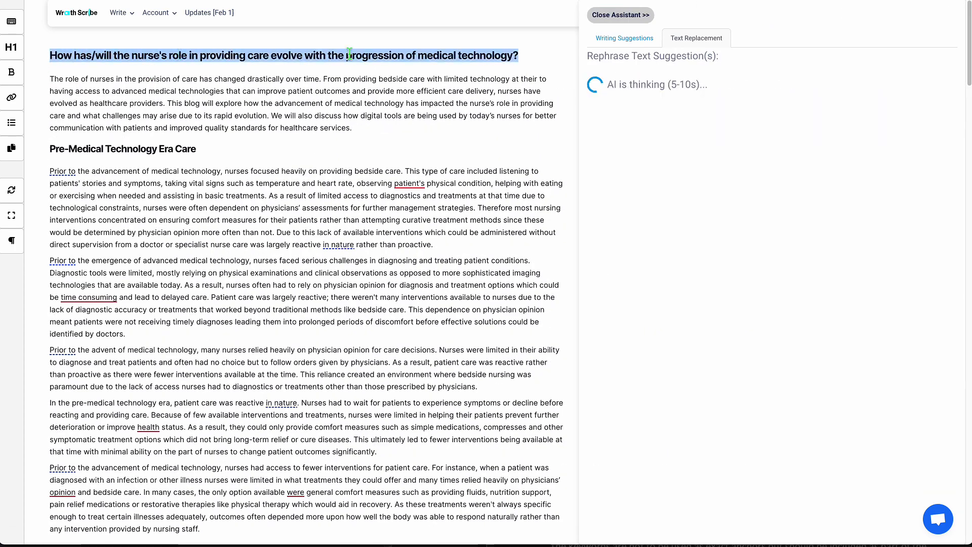
{"action": "left_click", "coordinate": [607, 213]}
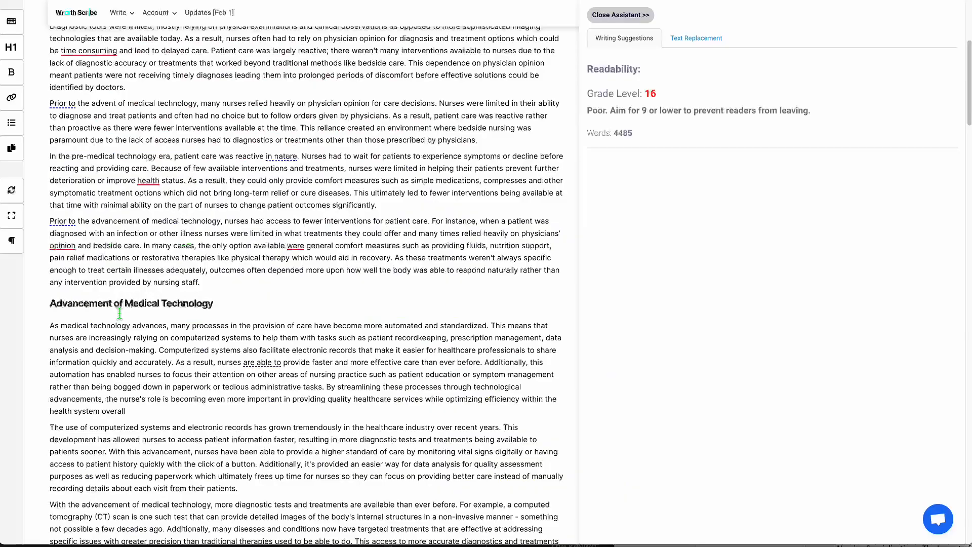
- Replace the last three Pre-Medical Technology Era Care paragraphs with the suggested rephrased version and accept the hyphen in "time-consuming"
{"action": "left_click_drag", "start_coordinate": [200, 281], "coordinate": [40, 304]}
{"action": "left_click", "coordinate": [610, 78]}
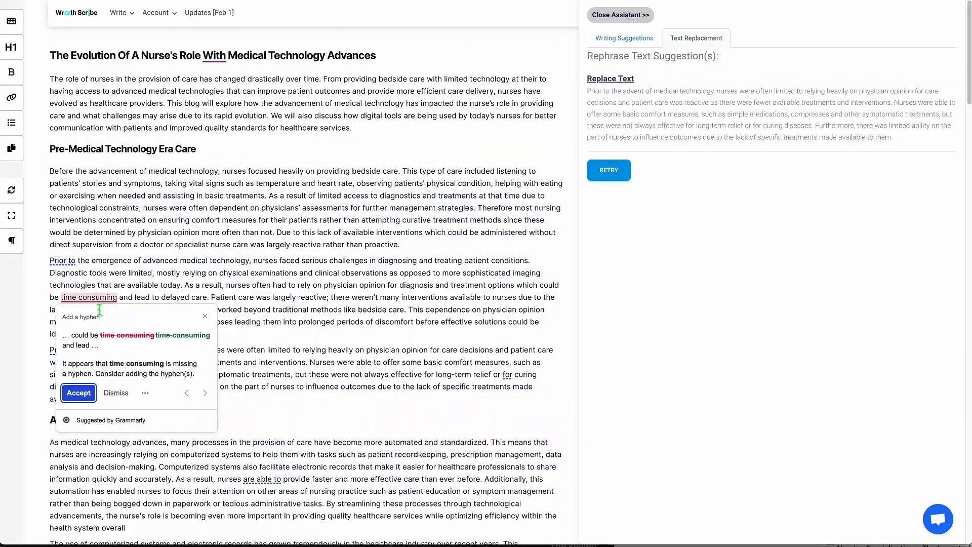
{"action": "left_click", "coordinate": [78, 393]}
- Replace the section's second paragraph with a simplified version and change "feel bad" to "be ill" in its last sentence
{"action": "triple_click", "coordinate": [246, 302]}
{"action": "left_click", "coordinate": [175, 280]}
{"action": "left_click", "coordinate": [610, 78]}
{"action": "left_click_drag", "start_coordinate": [267, 285], "coordinate": [233, 285]}
{"action": "type", "text": "be ill"}
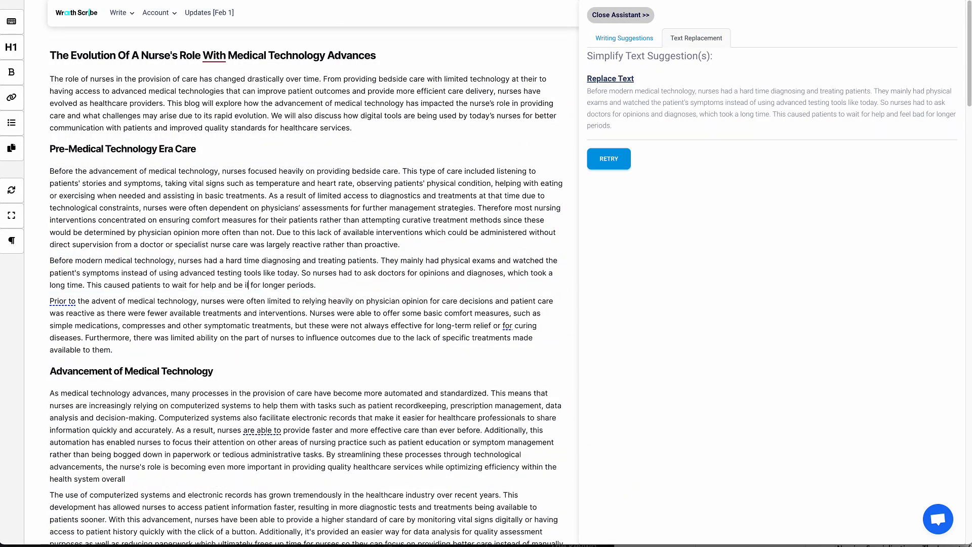
- Reword the third paragraph's opening to "Additionally, since nurses were often limited to relying heavily on physician opinion for care decisions, patient care was reactive"
{"action": "left_click_drag", "start_coordinate": [88, 300], "coordinate": [50, 300]}
{"action": "type", "text": "Adt"}
{"action": "key", "text": "BackSpace"}
{"action": "type", "text": "ditionally, since"}
{"action": "left_click_drag", "start_coordinate": [225, 301], "coordinate": [116, 301]}
{"action": "key", "text": "BackSpace"}
{"action": "left_click_drag", "start_coordinate": [410, 302], "coordinate": [424, 302]}
{"action": "type", "text": ","}
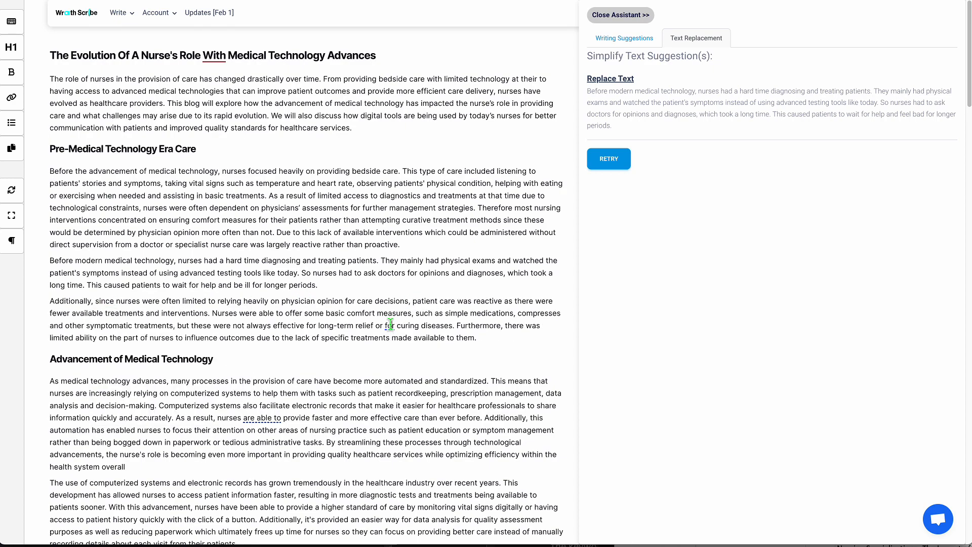
- Remove "for" before "curing diseases", replace "are able to" with "can" in the automation paragraph, and end that paragraph with a period
{"action": "left_click", "coordinate": [391, 355]}
{"action": "scroll", "coordinate": [224, 360], "scroll_direction": "down", "scroll_amount": 2}
{"action": "left_click", "coordinate": [256, 360]}
{"action": "left_click", "coordinate": [568, 362]}
{"action": "type", "text": "."}
- Replace the computerized systems paragraph and the CT scan paragraph under Advancement of Medical Technology with their simplified versions
{"action": "scroll", "coordinate": [349, 334], "scroll_direction": "down", "scroll_amount": 2}
{"action": "scroll", "coordinate": [349, 334], "scroll_direction": "down", "scroll_amount": 2}
{"action": "triple_click", "coordinate": [223, 254]}
{"action": "left_click", "coordinate": [175, 210]}
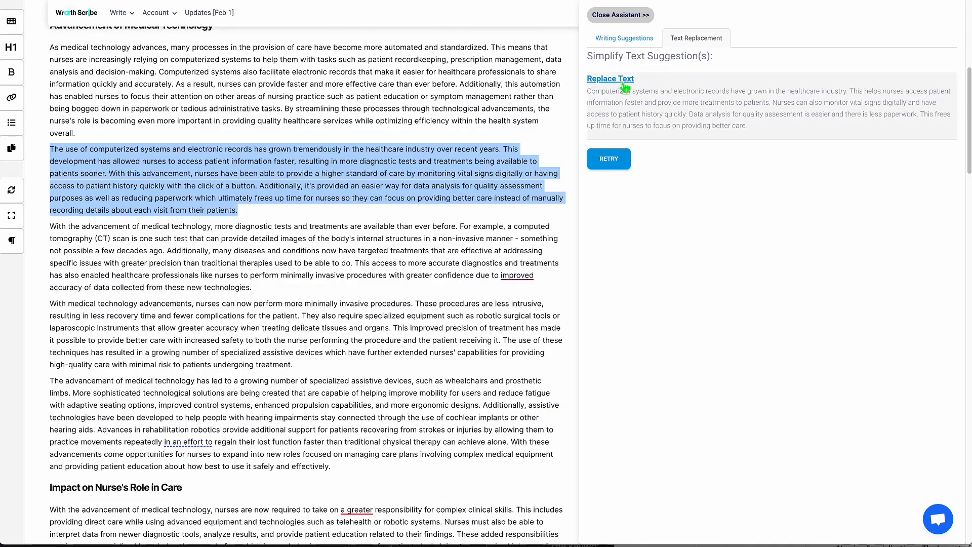
{"action": "left_click", "coordinate": [621, 80]}
{"action": "triple_click", "coordinate": [202, 222]}
{"action": "left_click", "coordinate": [176, 177]}
{"action": "left_click", "coordinate": [612, 79]}
- Delete the paragraph about specialized assistive devices that ends the Advancement of Medical Technology section
{"action": "scroll", "coordinate": [207, 231], "scroll_direction": "up", "scroll_amount": 1}
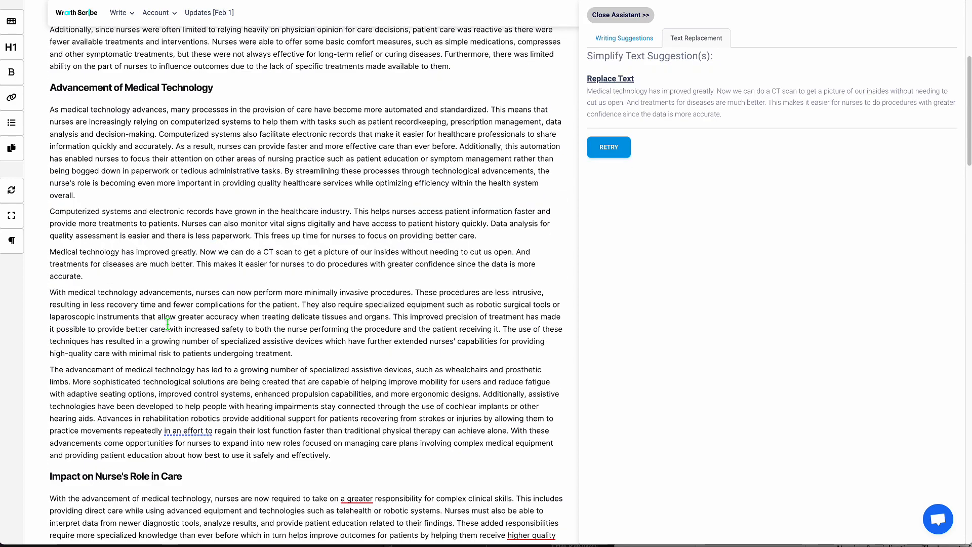
{"action": "triple_click", "coordinate": [146, 397]}
{"action": "key", "text": "BackSpace"}
- Replace the first paragraph under Impact on Nurse's Role in Care with its simplified version
{"action": "scroll", "coordinate": [168, 325], "scroll_direction": "down", "scroll_amount": 5}
{"action": "left_click_drag", "start_coordinate": [49, 159], "coordinate": [180, 287]}
{"action": "left_click", "coordinate": [176, 295]}
{"action": "left_click", "coordinate": [610, 79]}
- Begin the team-based care paragraph with "Additionally, with" and replace "are able to" with "can" in the telehealth interventions paragraph
{"action": "left_click", "coordinate": [171, 208]}
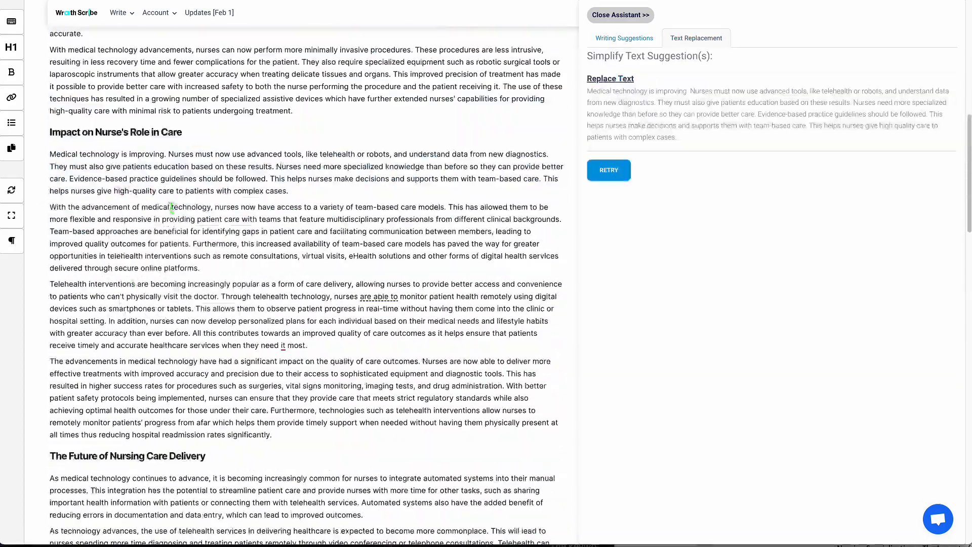
{"action": "left_click", "coordinate": [57, 207]}
{"action": "key", "text": "BackSpace"}
{"action": "type", "text": "Additionally, w"}
{"action": "left_click", "coordinate": [379, 314]}
- Request a simplified version of the care outcomes paragraph and retitle the Pre-Medical Technology Era Care heading "A Nurse's Role In The Past"
{"action": "triple_click", "coordinate": [217, 386]}
{"action": "left_click", "coordinate": [175, 349]}
{"action": "scroll", "coordinate": [302, 270], "scroll_direction": "up", "scroll_amount": 10}
{"action": "triple_click", "coordinate": [159, 149]}
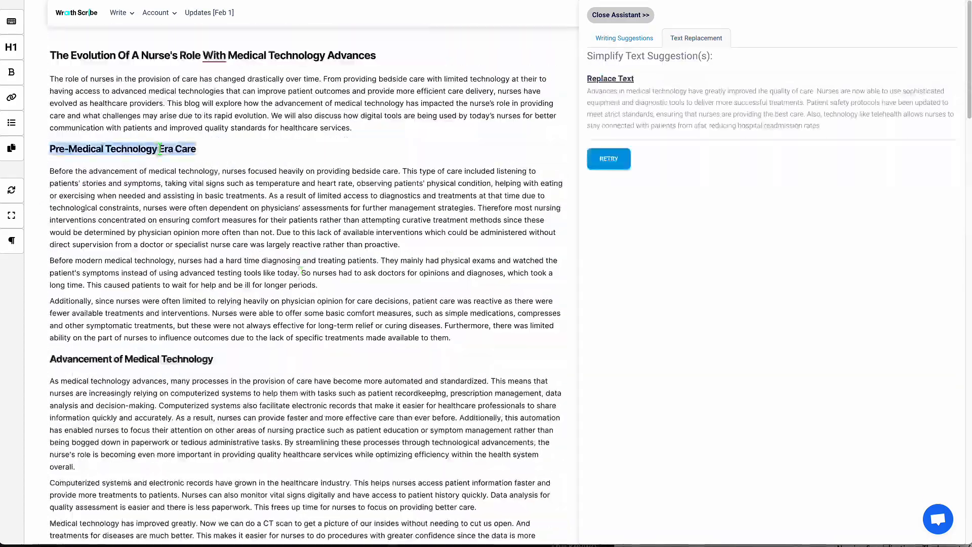
{"action": "type", "text": "A Nurse's Role In The Past"}
- Replace the last paragraph of the Impact on Nurse's Role in Care section with its simplified version
{"action": "scroll", "coordinate": [303, 284], "scroll_direction": "down", "scroll_amount": 12}
{"action": "triple_click", "coordinate": [303, 291]}
{"action": "left_click", "coordinate": [610, 79]}
- Replace the patient-centered care paragraph, just before the Benefits Gained heading, with its simplified version
{"action": "scroll", "coordinate": [342, 276], "scroll_direction": "down", "scroll_amount": 2}
{"action": "scroll", "coordinate": [391, 309], "scroll_direction": "down", "scroll_amount": 4}
{"action": "triple_click", "coordinate": [391, 309]}
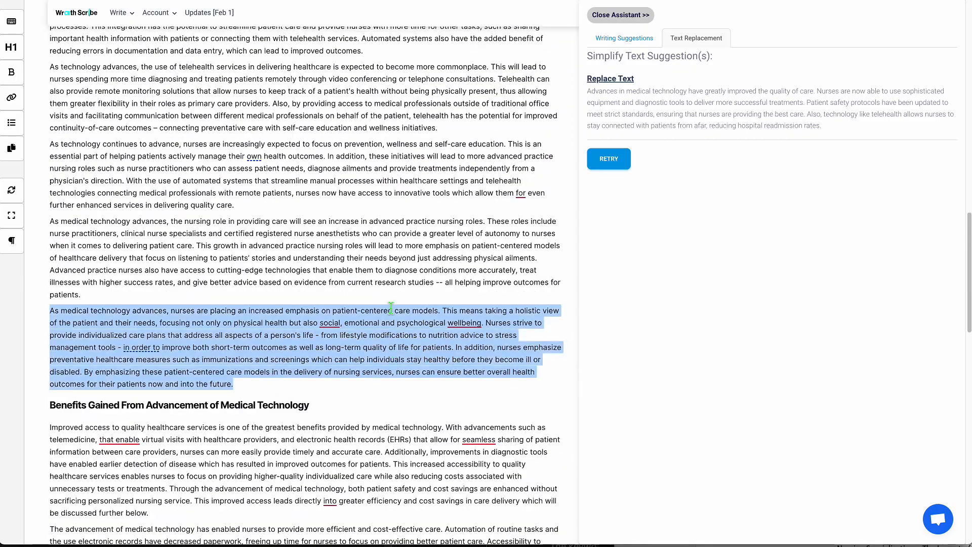
{"action": "scroll", "coordinate": [391, 309], "scroll_direction": "up", "scroll_amount": 2}
{"action": "left_click", "coordinate": [610, 79]}
- Find "telehealth" in the article and delete the repetitive paragraphs preceding the one on advanced practice nursing roles
{"action": "key", "text": "ctrl+f"}
{"action": "type", "text": "telehealth"}
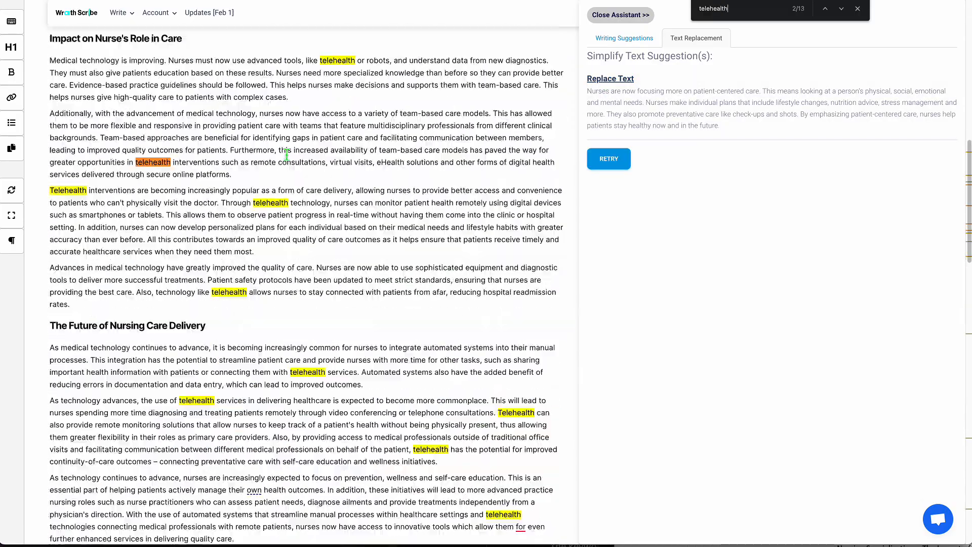
{"action": "scroll", "coordinate": [287, 155], "scroll_direction": "down", "scroll_amount": 4}
{"action": "left_click_drag", "start_coordinate": [50, 139], "coordinate": [234, 351]}
{"action": "scroll", "coordinate": [283, 276], "scroll_direction": "up", "scroll_amount": 2}
{"action": "left_click_drag", "start_coordinate": [50, 228], "coordinate": [363, 287]}
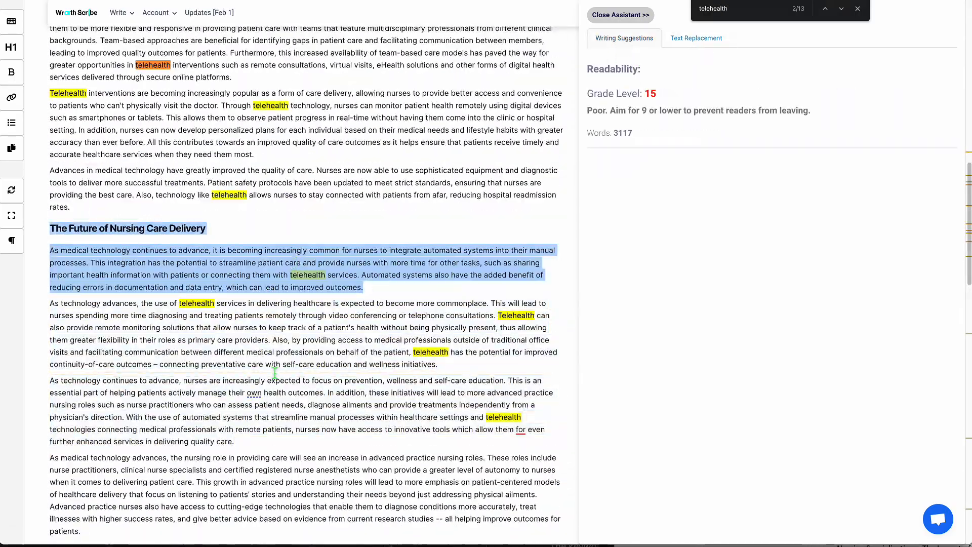
{"action": "left_click_drag", "start_coordinate": [245, 441], "coordinate": [50, 170]}
{"action": "key", "text": "BackSpace"}
- Find "health records", change "directly into" to "directly to" in the first Benefits Gained paragraph, and select that paragraph's last sentence
{"action": "scroll", "coordinate": [304, 284], "scroll_direction": "down", "scroll_amount": 3}
{"action": "key", "text": "ctrl+f"}
{"action": "type", "text": "health records"}
{"action": "scroll", "coordinate": [406, 298], "scroll_direction": "down", "scroll_amount": 1}
{"action": "left_click", "coordinate": [331, 270]}
{"action": "left_click_drag", "start_coordinate": [195, 271], "coordinate": [137, 283]}
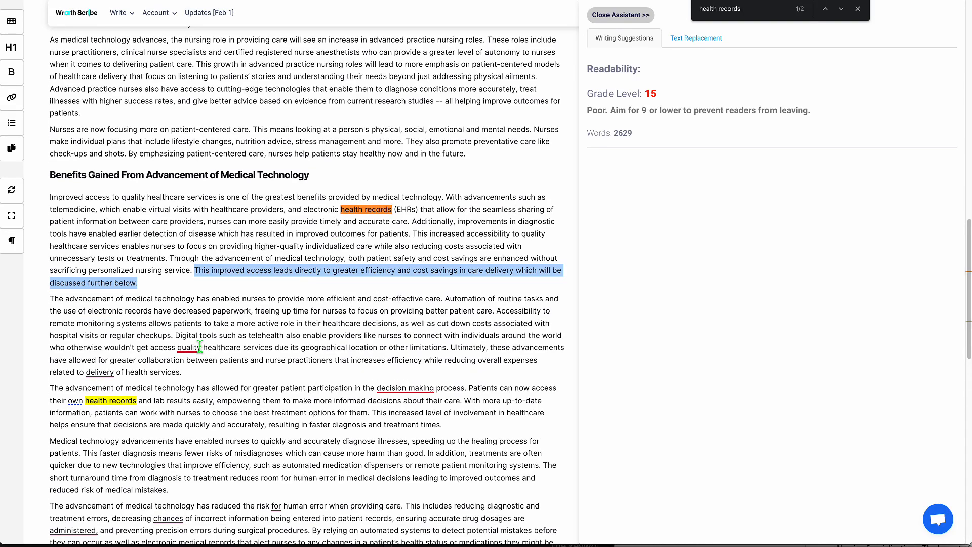
- Accept the flagged grammar corrections in the remaining Benefits Gained paragraphs, including "decreasing the chances" and "risk of human error"
{"action": "left_click", "coordinate": [194, 405]}
{"action": "left_click", "coordinate": [104, 436]}
{"action": "left_click", "coordinate": [395, 451]}
{"action": "left_click", "coordinate": [85, 471]}
{"action": "scroll", "coordinate": [167, 408], "scroll_direction": "down", "scroll_amount": 1}
{"action": "left_click", "coordinate": [283, 506]}
{"action": "scroll", "coordinate": [203, 430], "scroll_direction": "down", "scroll_amount": 6}
- Accept the flagged corrections in the Digital Age section, including removing "own" and using "guiding", "calls", "healthcare" and "access to up-to-date records"
{"action": "mouse_move", "coordinate": [236, 232]}
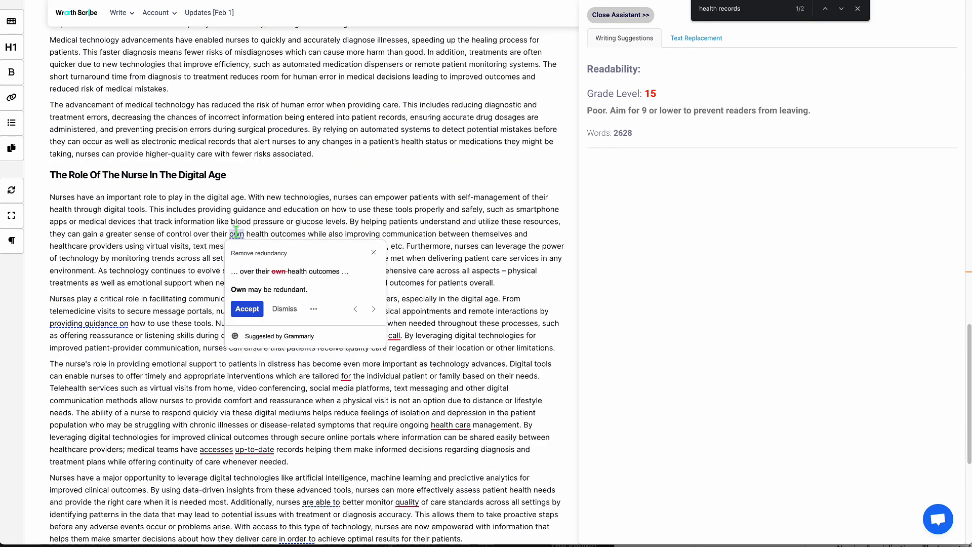
{"action": "left_click", "coordinate": [247, 309]}
{"action": "left_click", "coordinate": [67, 398]}
{"action": "left_click", "coordinate": [368, 410]}
{"action": "scroll", "coordinate": [349, 354], "scroll_direction": "down", "scroll_amount": 1}
{"action": "left_click", "coordinate": [358, 434]}
{"action": "scroll", "coordinate": [405, 395], "scroll_direction": "down", "scroll_amount": 1}
{"action": "left_click", "coordinate": [446, 440]}
{"action": "left_click", "coordinate": [227, 461]}
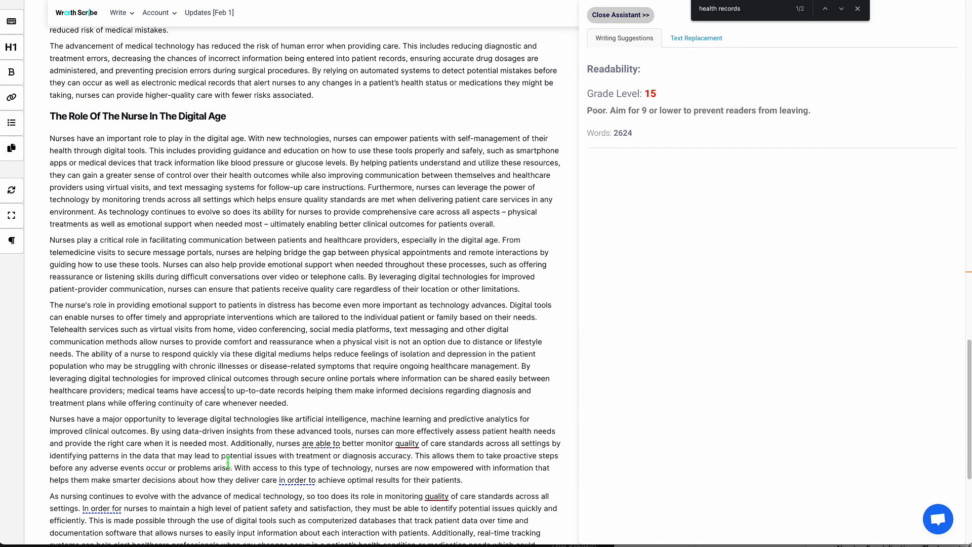
- Check the client's website and look over the article's opening sections for a topic to link
{"action": "scroll", "coordinate": [228, 385], "scroll_direction": "down", "scroll_amount": 3}
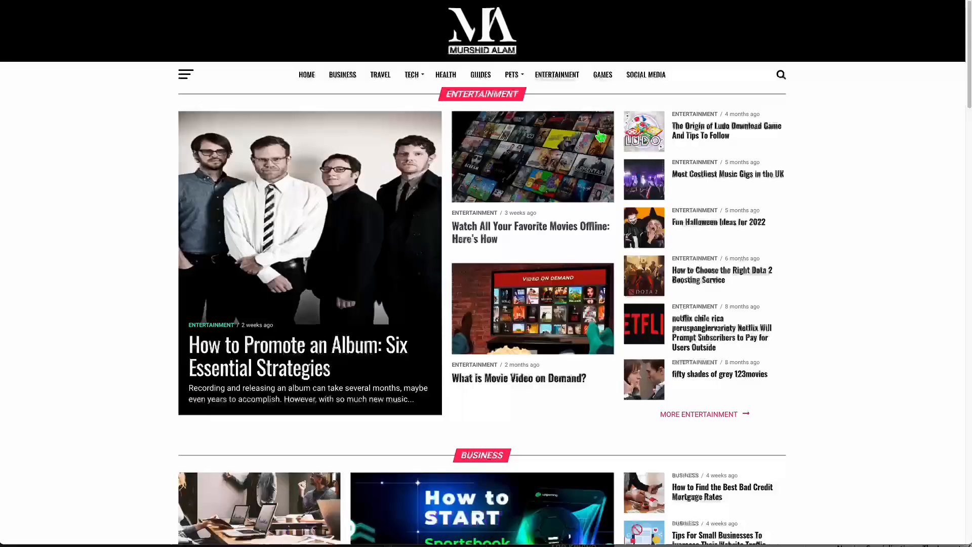
{"action": "left_click", "coordinate": [781, 75]}
{"action": "left_click", "coordinate": [910, 42]}
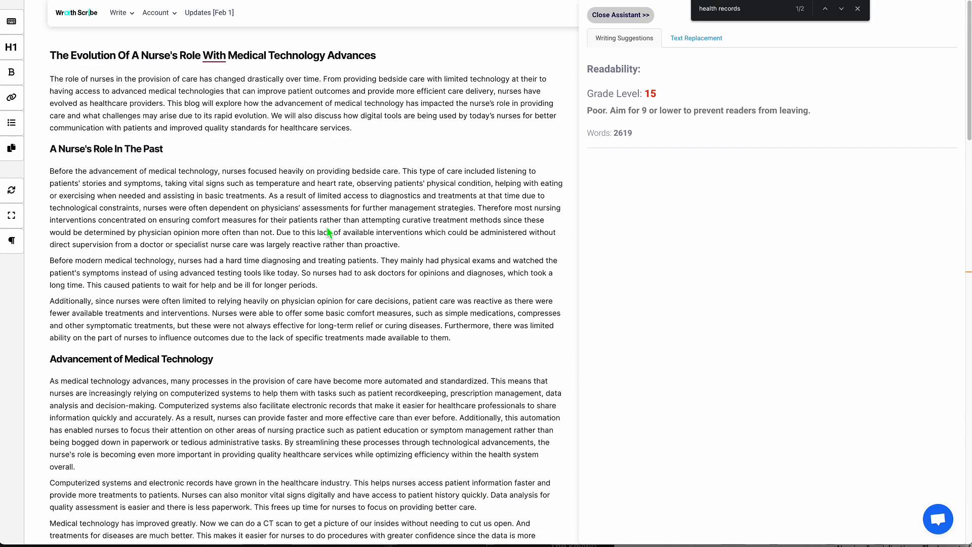
{"action": "scroll", "coordinate": [328, 232], "scroll_direction": "down", "scroll_amount": 1}
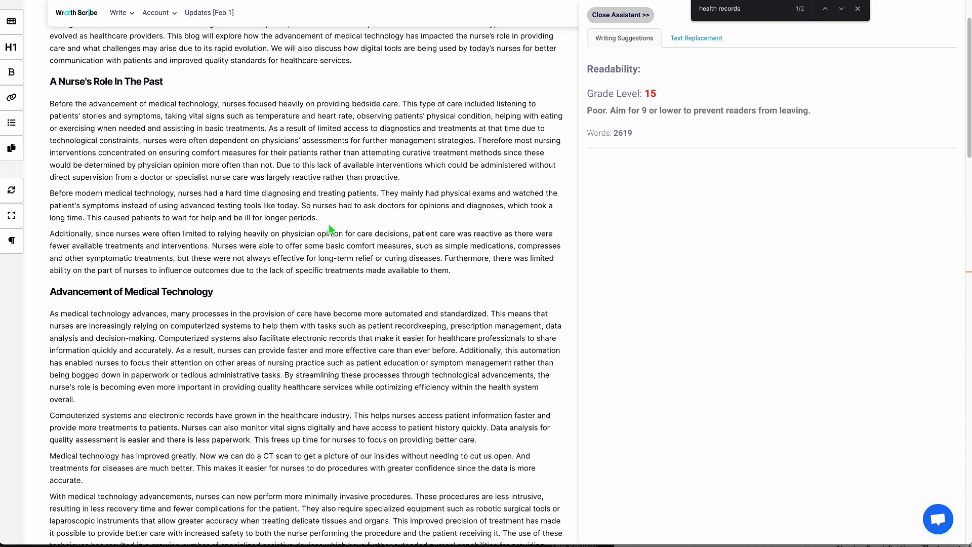
{"action": "scroll", "coordinate": [329, 224], "scroll_direction": "down", "scroll_amount": 2}
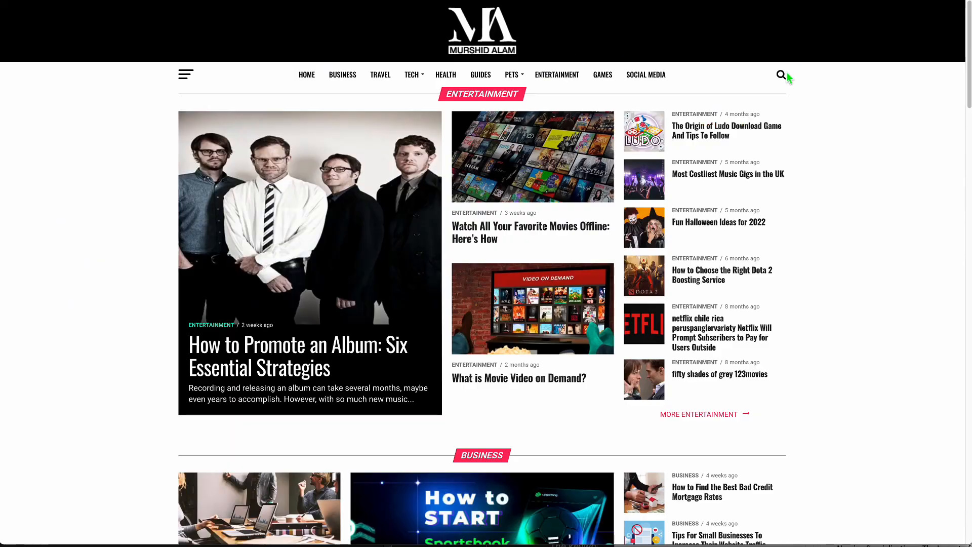
- Search the client's website for "electronic records"
{"action": "left_click", "coordinate": [781, 74]}
{"action": "type", "text": "ELECTRONIC RECORDS"}
{"action": "key", "text": "Return"}
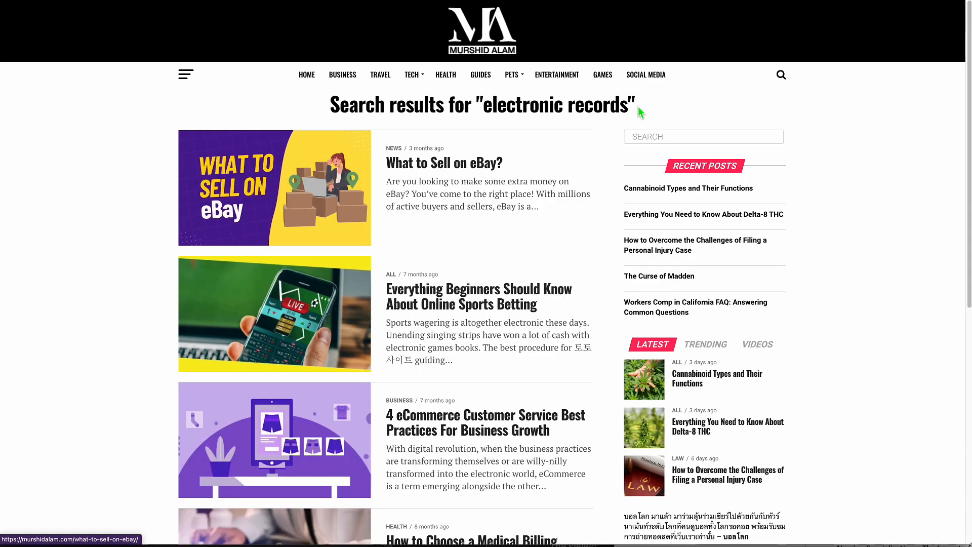
- Search the client's website for "medical advancements" and "CT scan", checking the article's Advancement of Medical Technology section for link topics
{"action": "left_click", "coordinate": [781, 74]}
{"action": "type", "text": "MEDICAL ADVANCEMENTS"}
{"action": "key", "text": "Return"}
{"action": "left_click", "coordinate": [782, 74]}
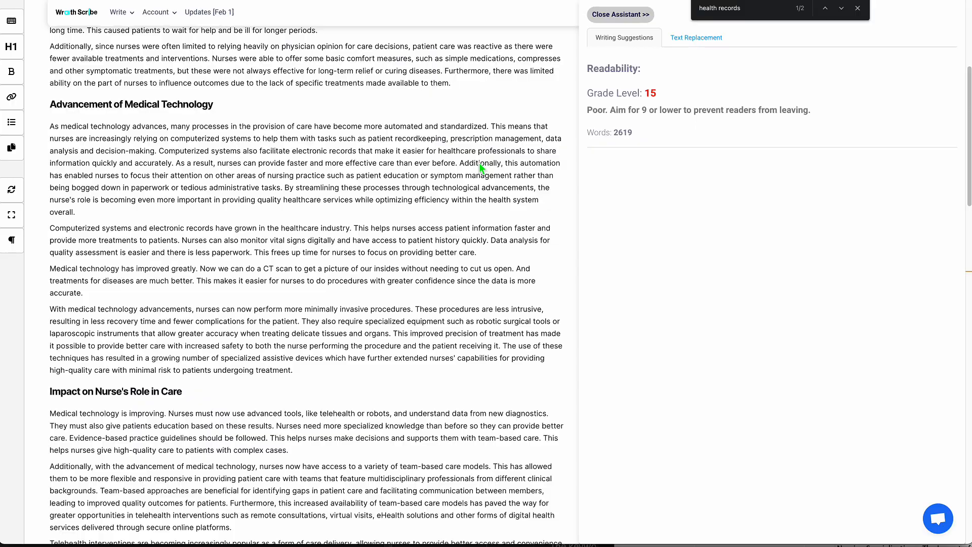
{"action": "scroll", "coordinate": [482, 169], "scroll_direction": "down", "scroll_amount": 1}
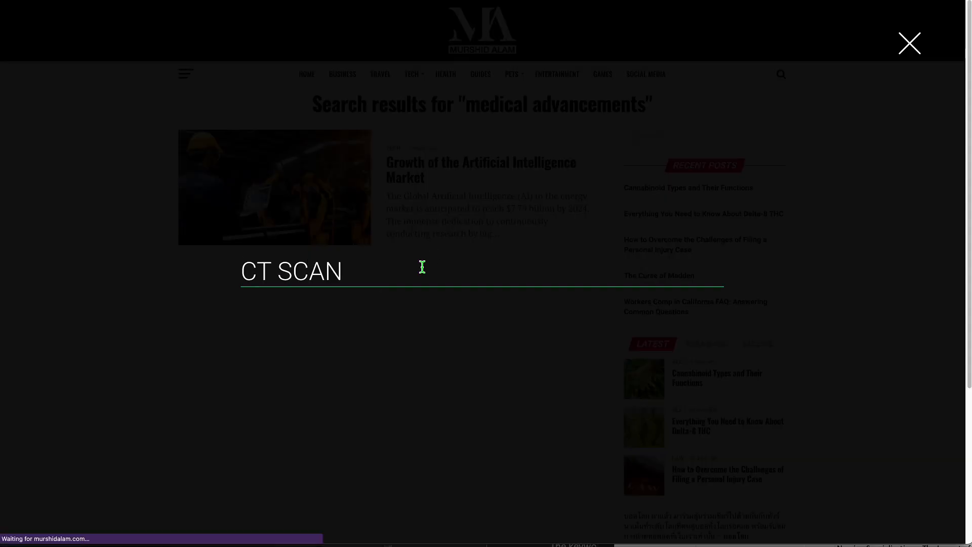
{"action": "key", "text": "Return"}
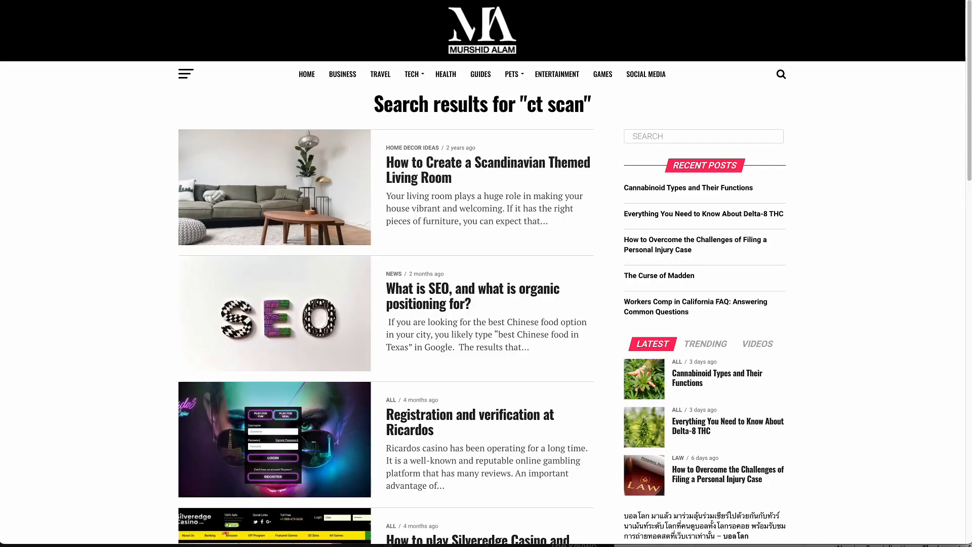
- Search the client's website for "telehealth" and link that word in the first paragraph of Impact on Nurse's Role in Care
{"action": "left_click", "coordinate": [781, 75]}
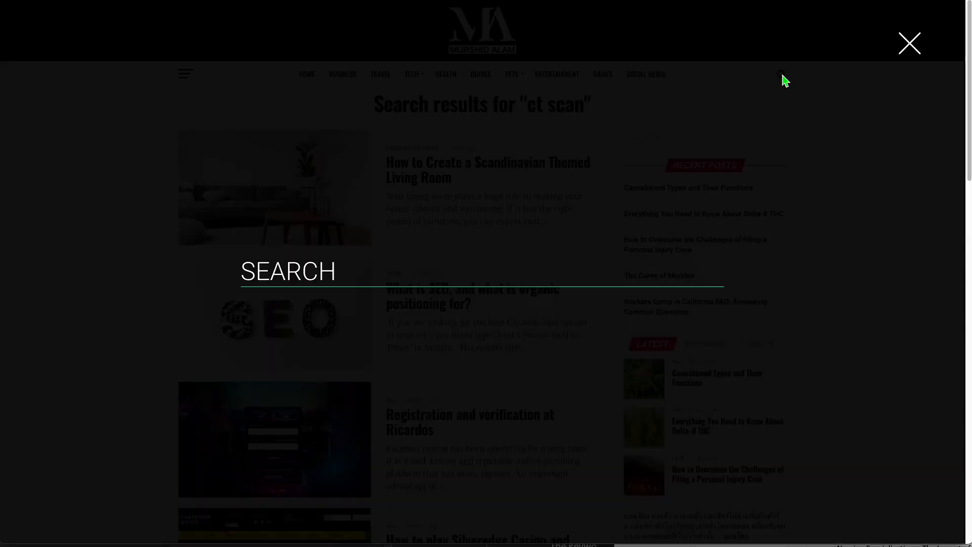
{"action": "left_click", "coordinate": [449, 280]}
{"action": "type", "text": "telehealth"}
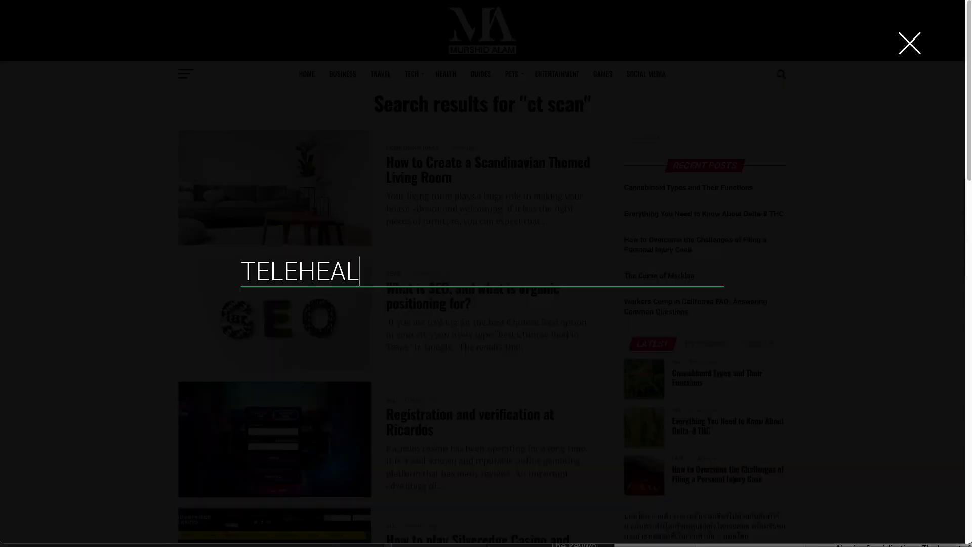
{"action": "key", "text": "Return"}
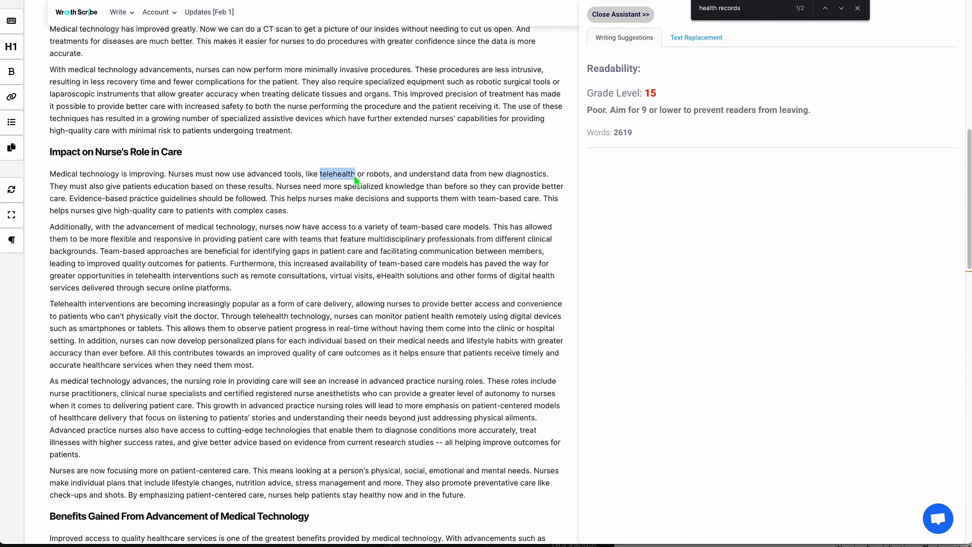
{"action": "key", "text": "ctrl+f"}
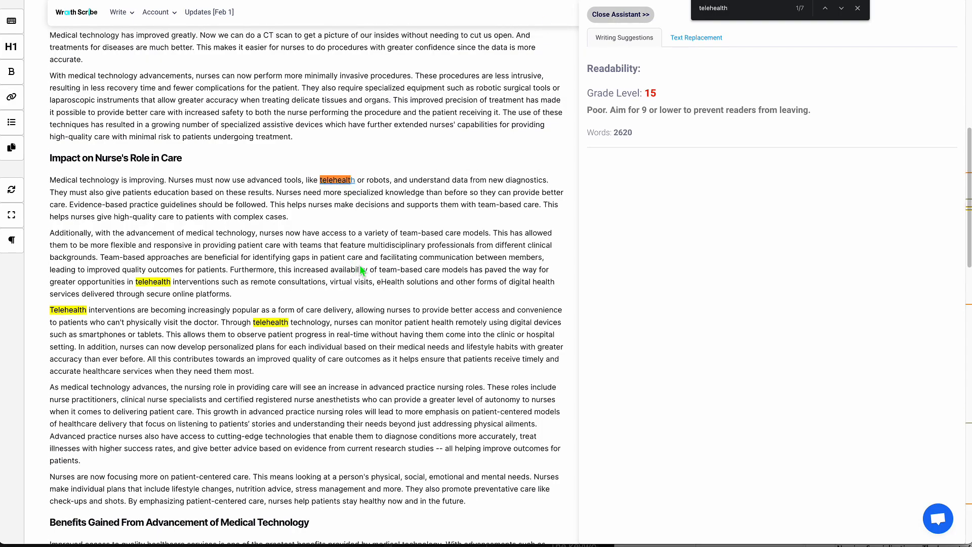
- Switch to the client spreadsheet and select the exact anchor "online nursing programs kansas" in row 5
{"action": "key", "text": "super+Tab"}
{"action": "scroll", "coordinate": [926, 215], "scroll_direction": "right", "scroll_amount": 7}
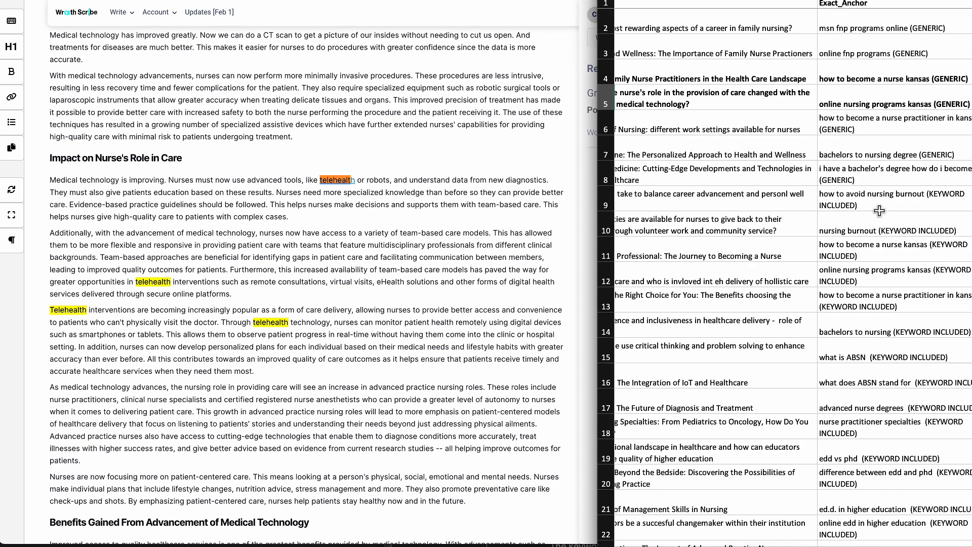
{"action": "scroll", "coordinate": [878, 210], "scroll_direction": "right", "scroll_amount": 5}
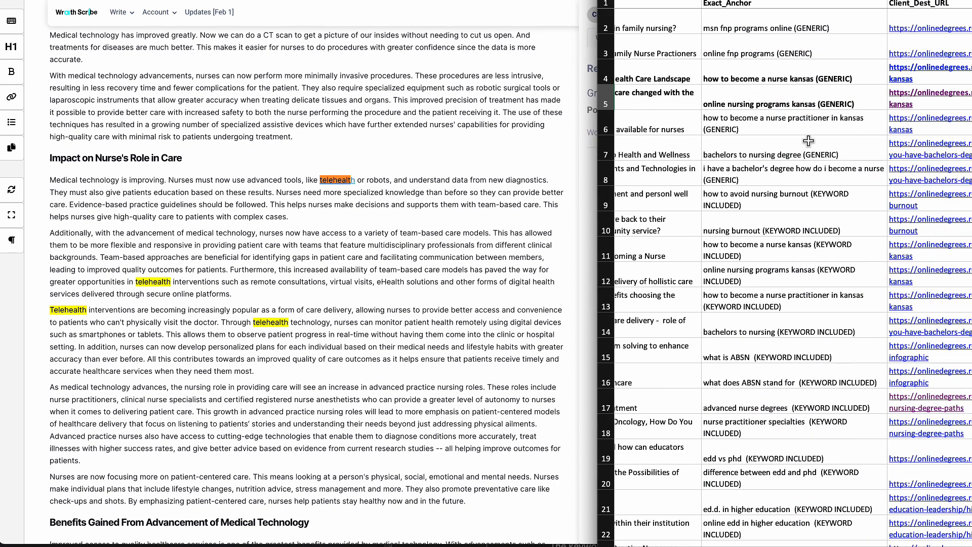
{"action": "left_click", "coordinate": [806, 106]}
{"action": "scroll", "coordinate": [805, 124], "scroll_direction": "right", "scroll_amount": 1}
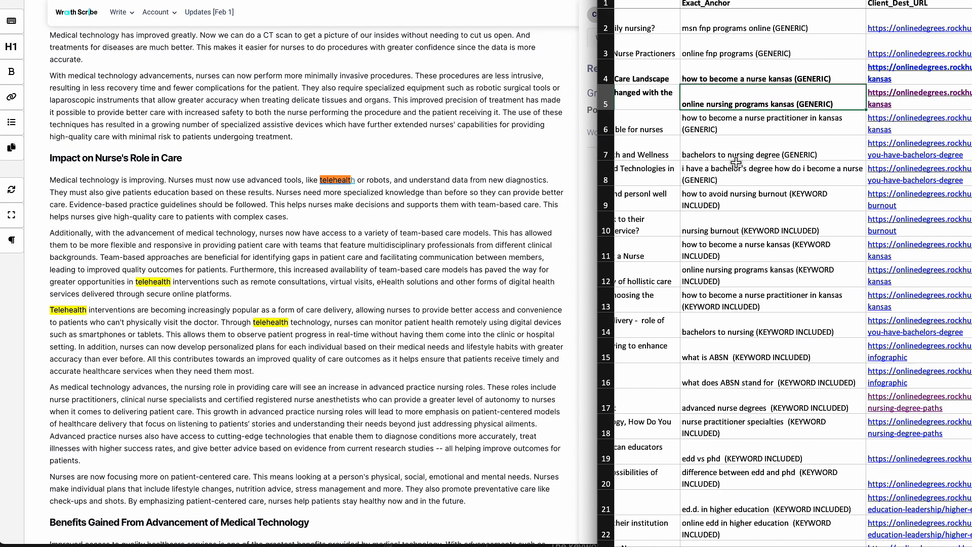
- Return to the article, look over its opening sections and find the mentions of "education" as a place for the anchor
{"action": "scroll", "coordinate": [398, 231], "scroll_direction": "up", "scroll_amount": 10}
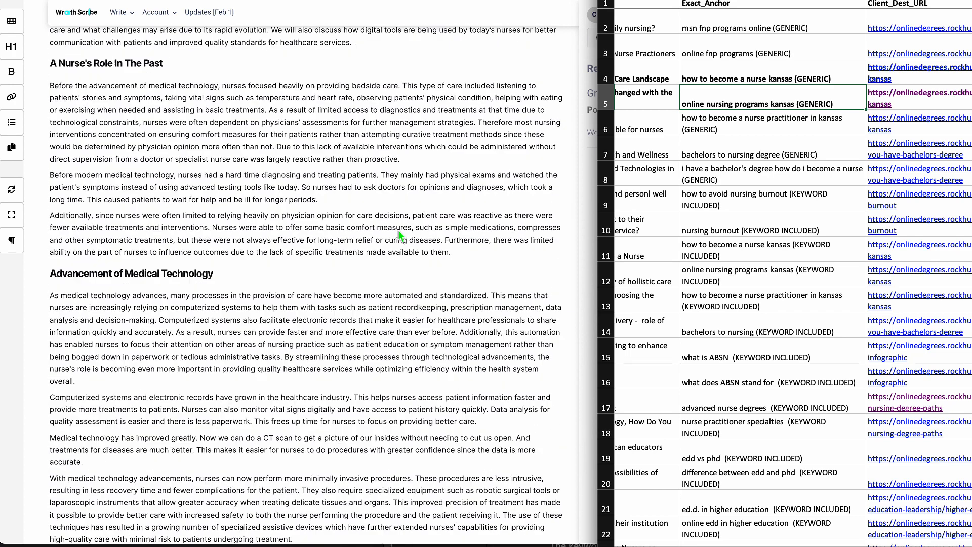
{"action": "left_click", "coordinate": [400, 237]}
{"action": "left_click", "coordinate": [353, 283]}
{"action": "scroll", "coordinate": [348, 324], "scroll_direction": "down", "scroll_amount": 3}
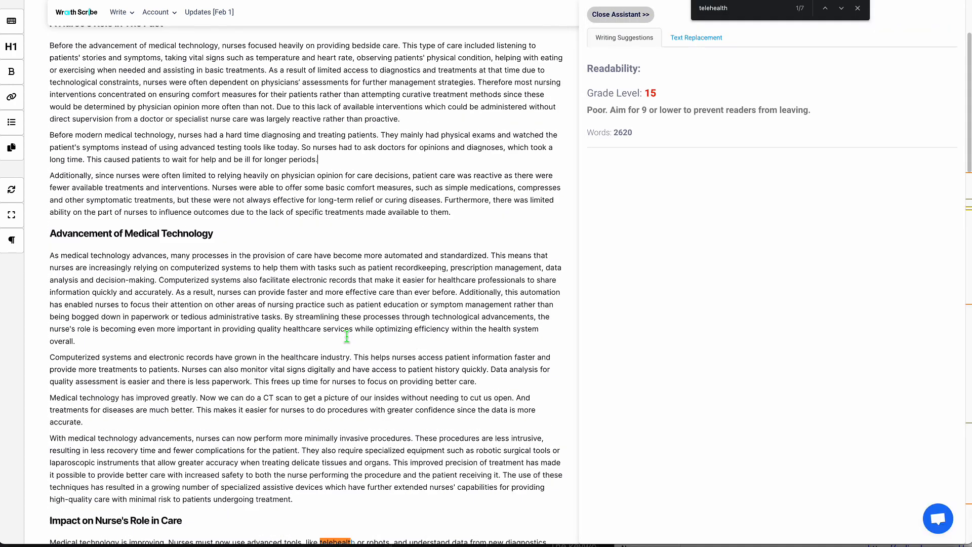
{"action": "key", "text": "ctrl+f"}
{"action": "type", "text": "education"}
{"action": "key", "text": "Return"}
{"action": "key", "text": "Return"}
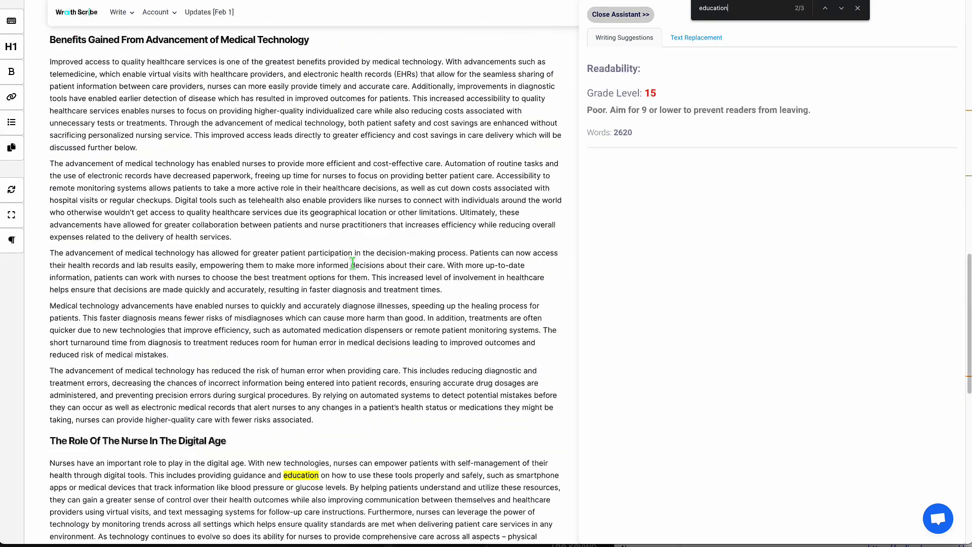
{"action": "key", "text": "Return"}
- Write a sentence under Advancement of Medical Technology about nurses advancing their own education, and replace it with the suggested rephrasing
{"action": "type", "text": "Not"}
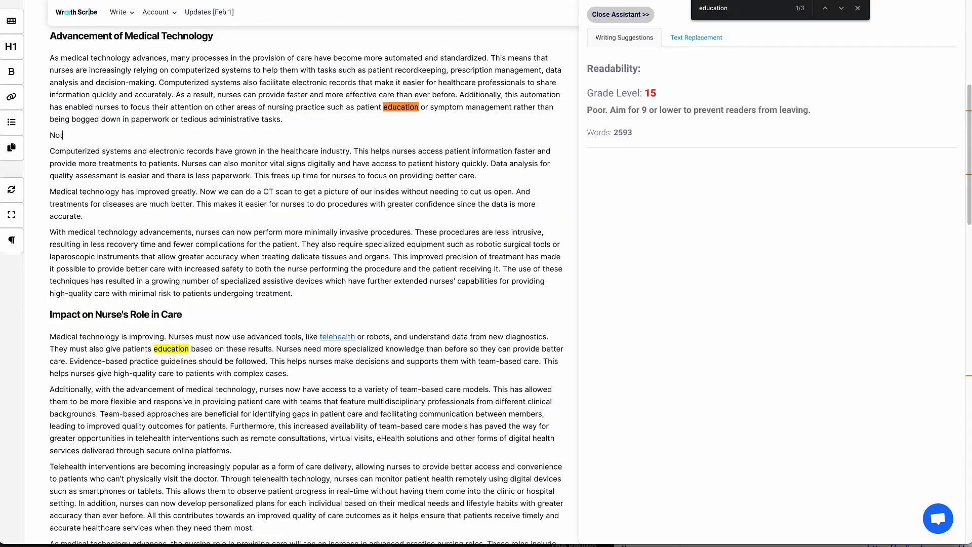
{"action": "type", "text": " only do nurses need to educate patients as technology advances, the"}
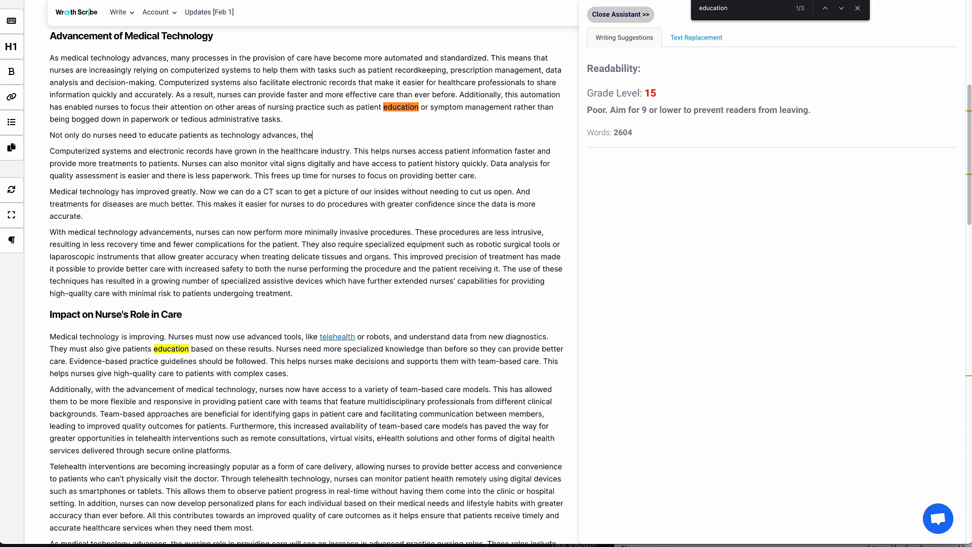
{"action": "type", "text": "y also need to advance their own education as"}
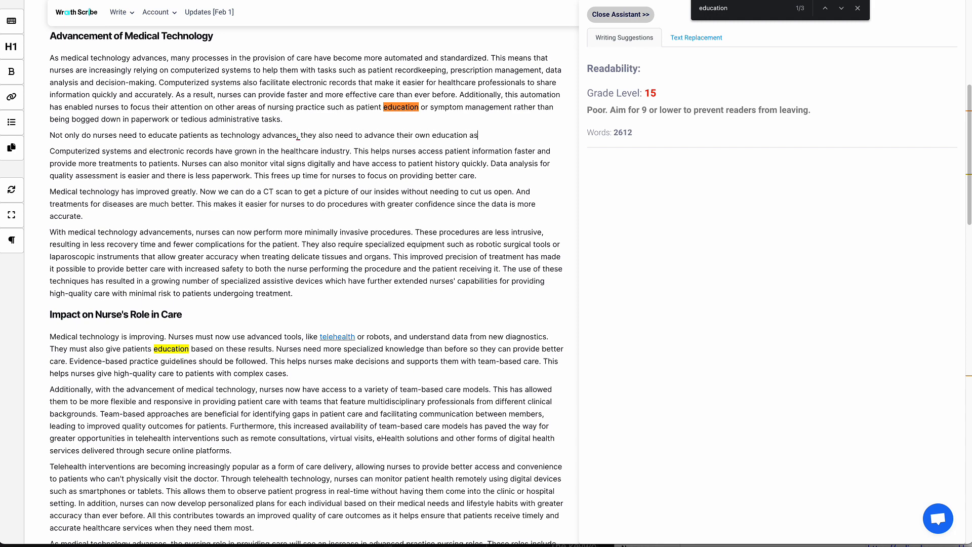
{"action": "type", "text": " well."}
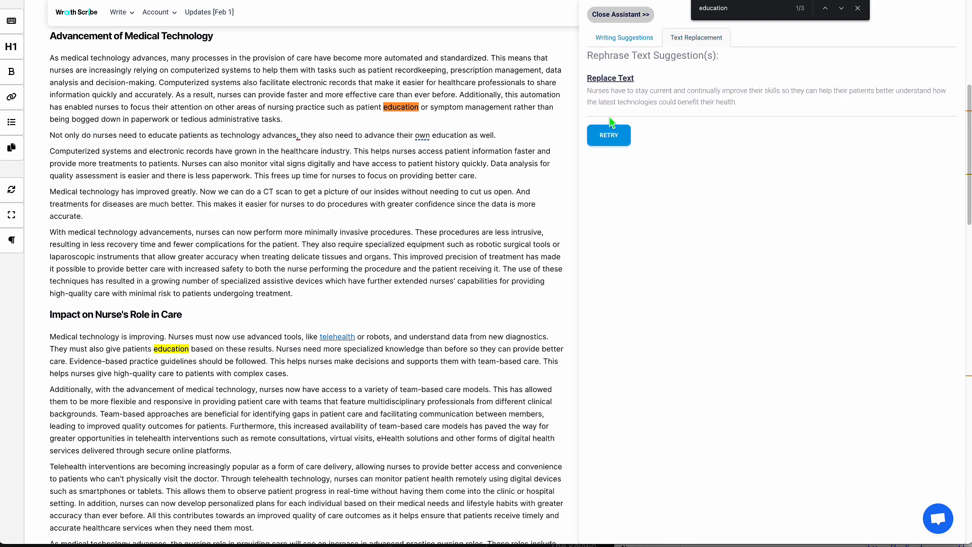
{"action": "left_click", "coordinate": [619, 78]}
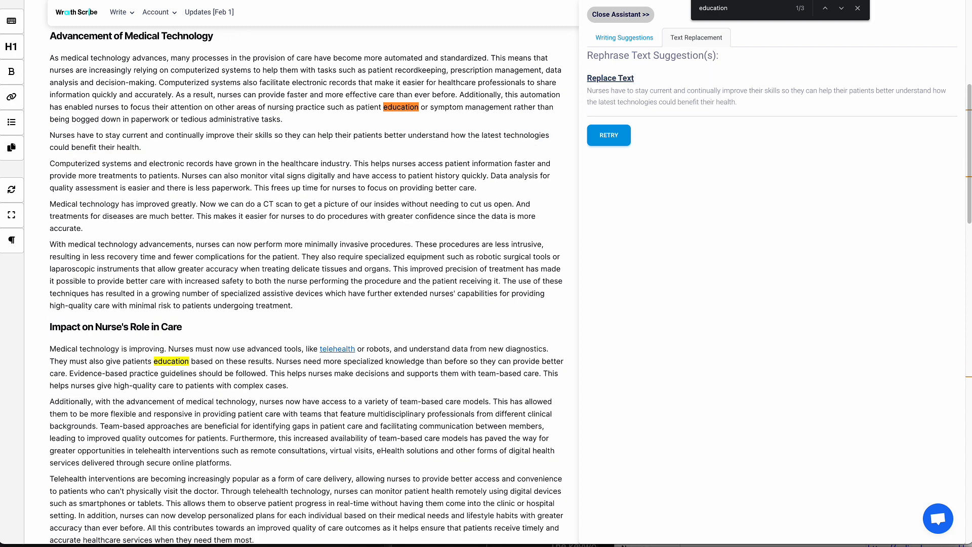
- Copy the anchor "online nursing programs kansas" from the spreadsheet to the end of the new sentence, without "(GENERIC)"
{"action": "left_click", "coordinate": [862, 546]}
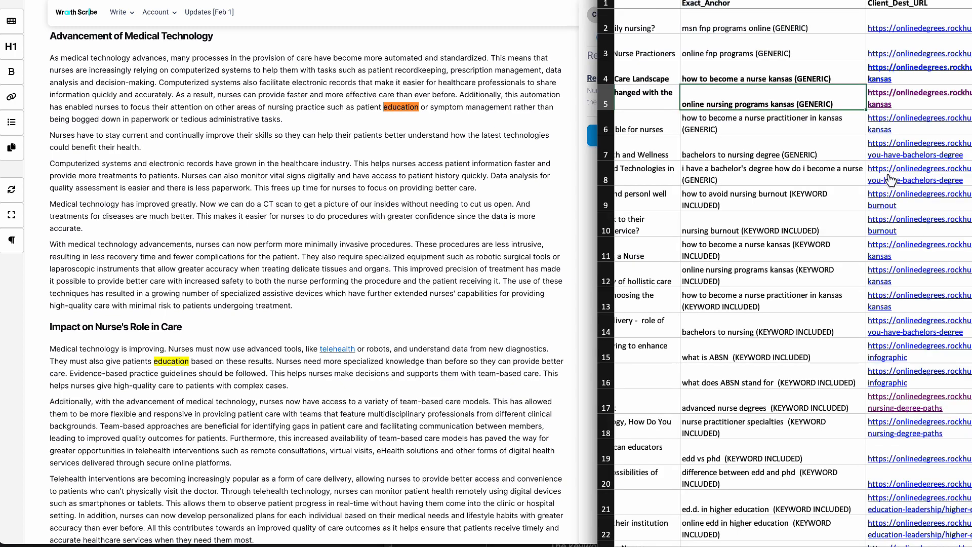
{"action": "left_click", "coordinate": [192, 148]}
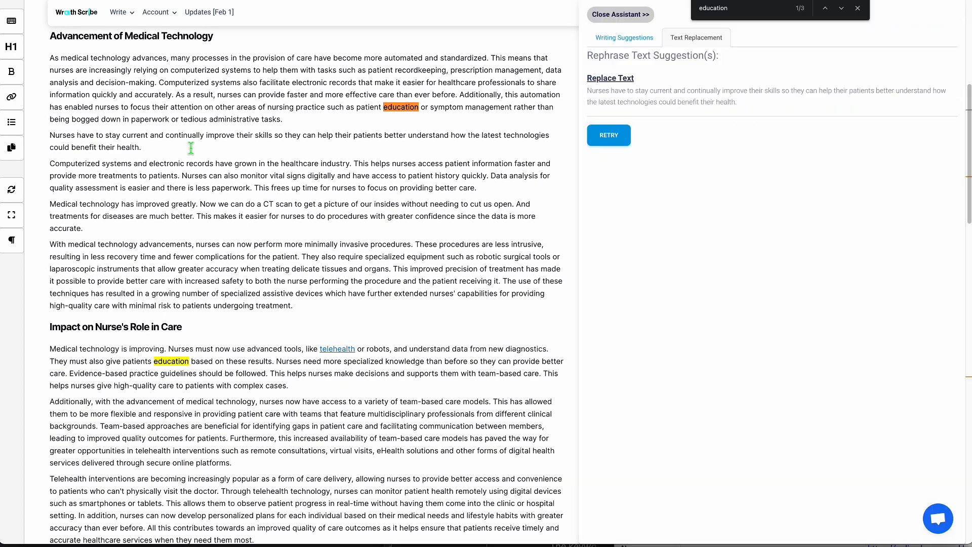
{"action": "type", "text": "online nursing programs kansas"}
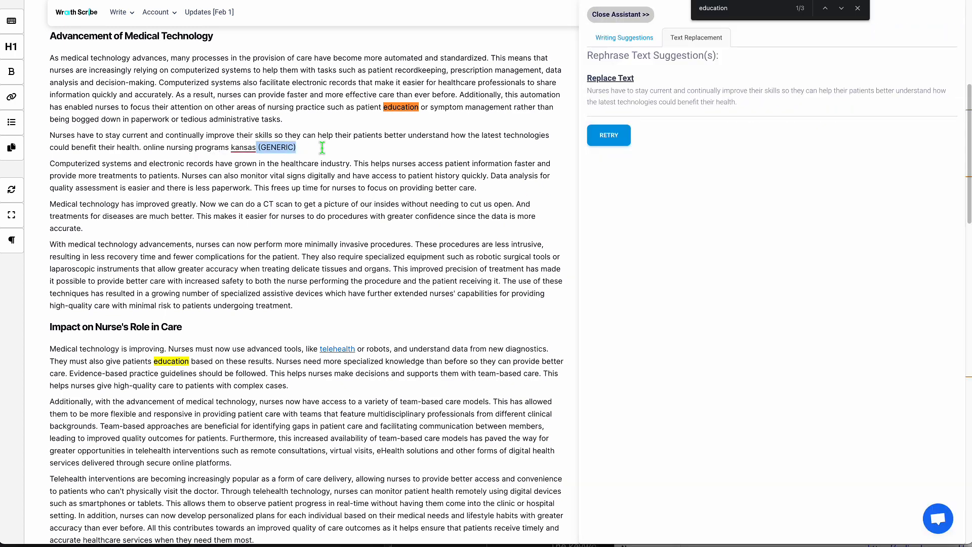
{"action": "key", "text": "ctrl+shift+Left"}
{"action": "key", "text": "ctrl+shift+Left"}
{"action": "key", "text": "ctrl+shift+Left"}
{"action": "key", "text": "ctrl+shift+Left"}
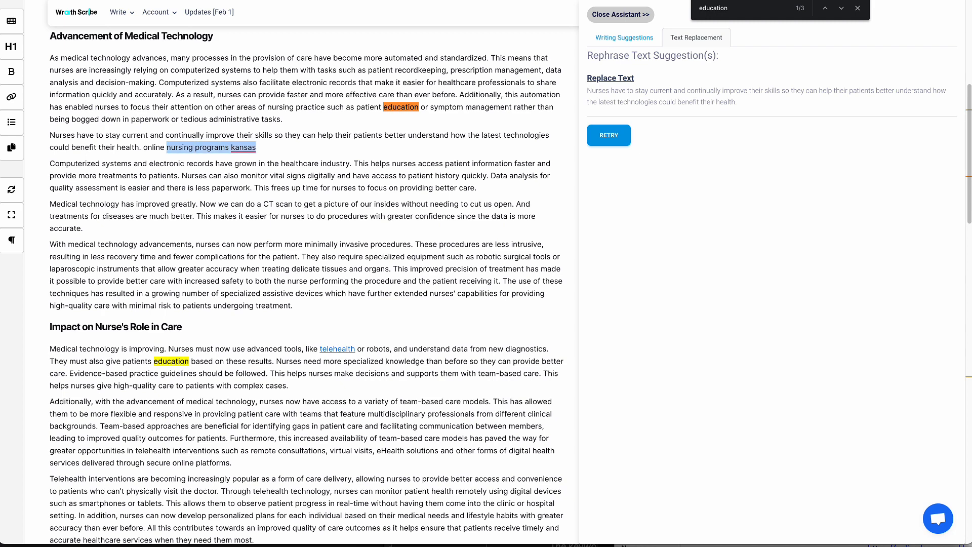
- Insert "how to become a nurse in kansas with" before the anchor text
{"action": "left_click", "coordinate": [142, 147]}
{"action": "type", "text": "how to become a nurse "}
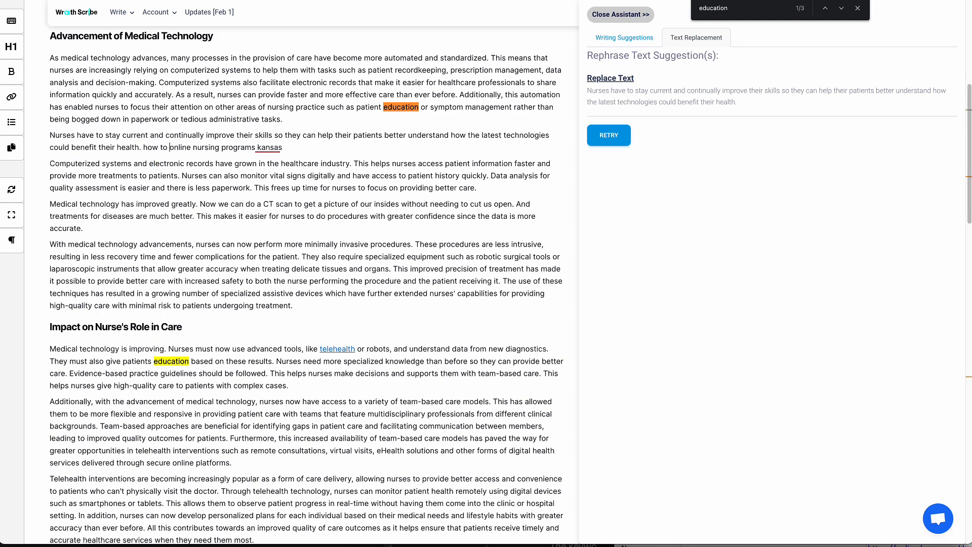
{"action": "type", "text": "in kansas w"}
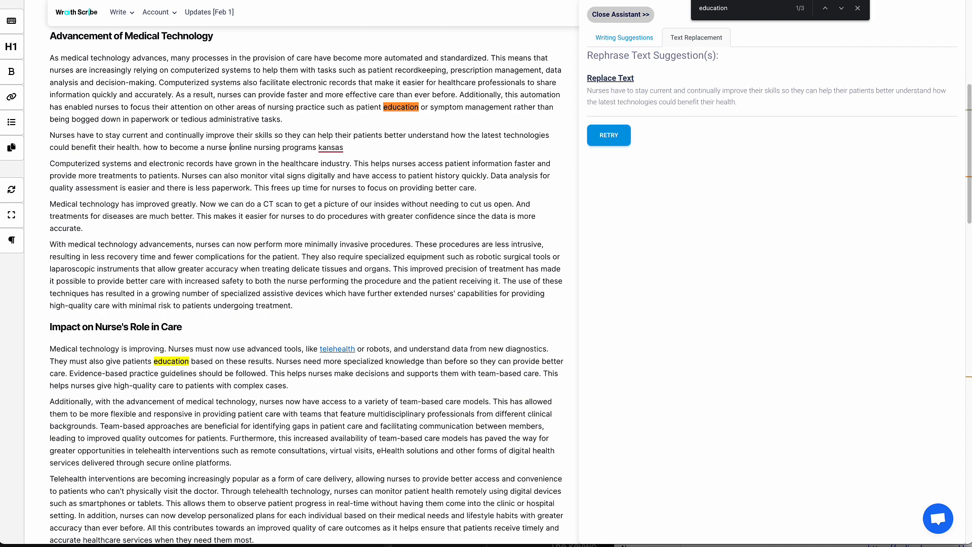
{"action": "type", "text": "ith"}
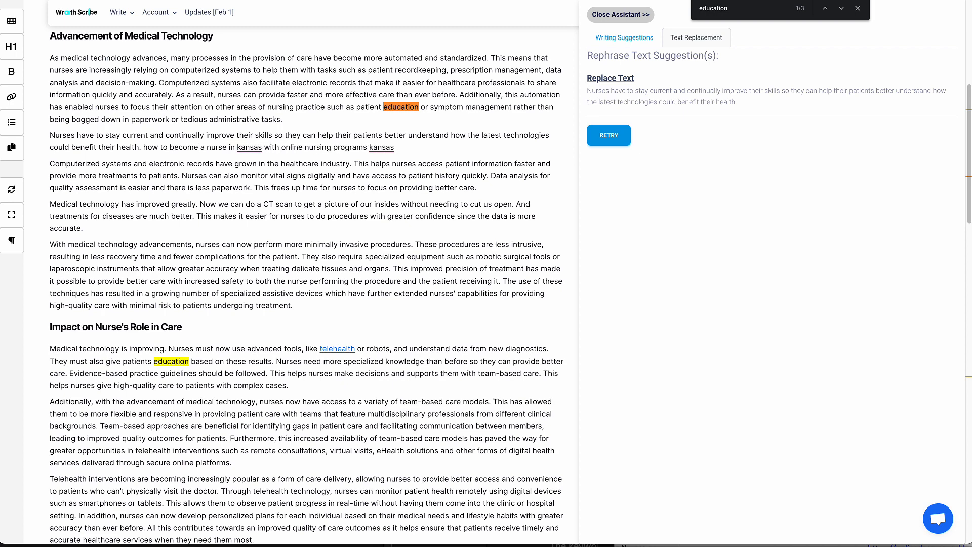
- Expand the Kansas nursing phrase with the AI, add the lead-in "If you live in Kansas and would like to become a nurse," and accept the expanded text
{"action": "left_click_drag", "start_coordinate": [144, 147], "coordinate": [394, 147]}
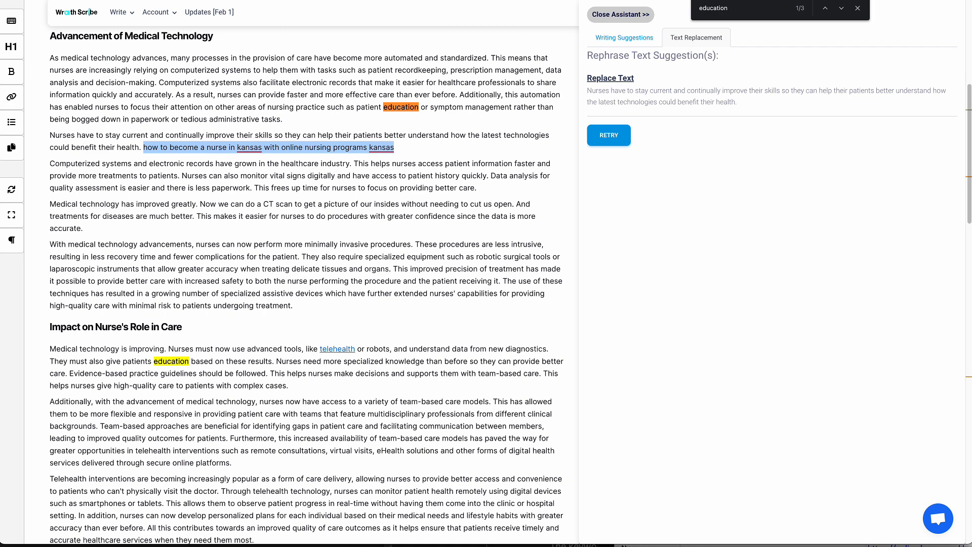
{"action": "key", "text": "ctrl+e"}
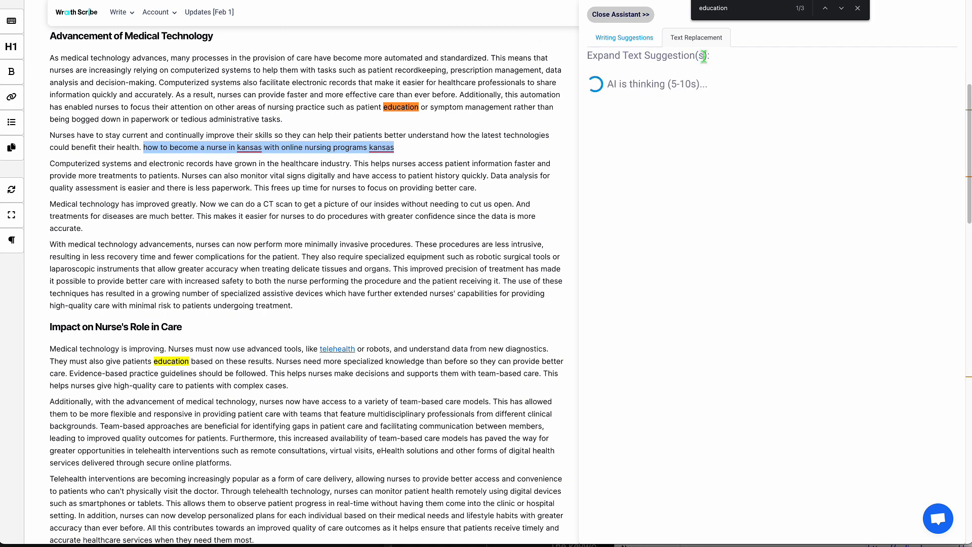
{"action": "left_click", "coordinate": [858, 8]}
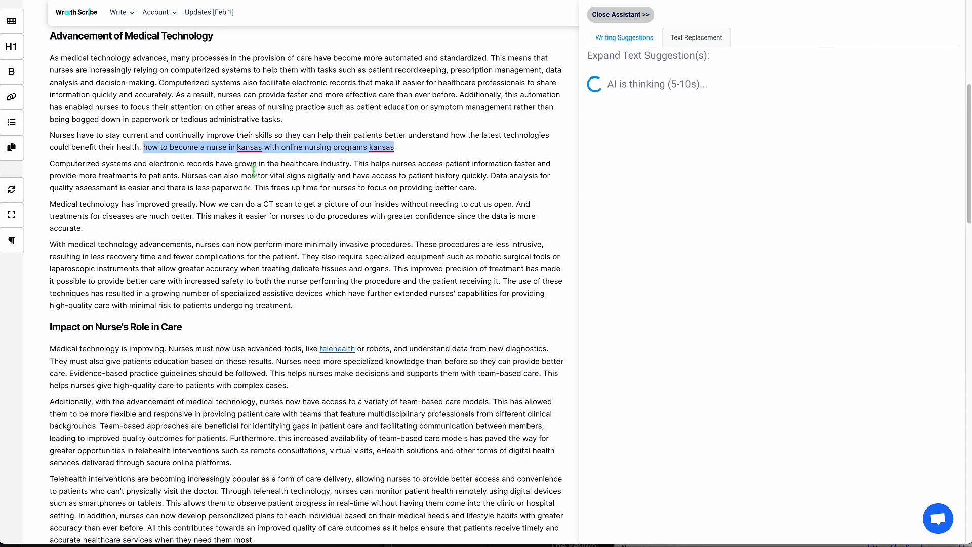
{"action": "left_click", "coordinate": [143, 147]}
{"action": "type", "text": "If you live in Kansas and would like to become a nurse,"}
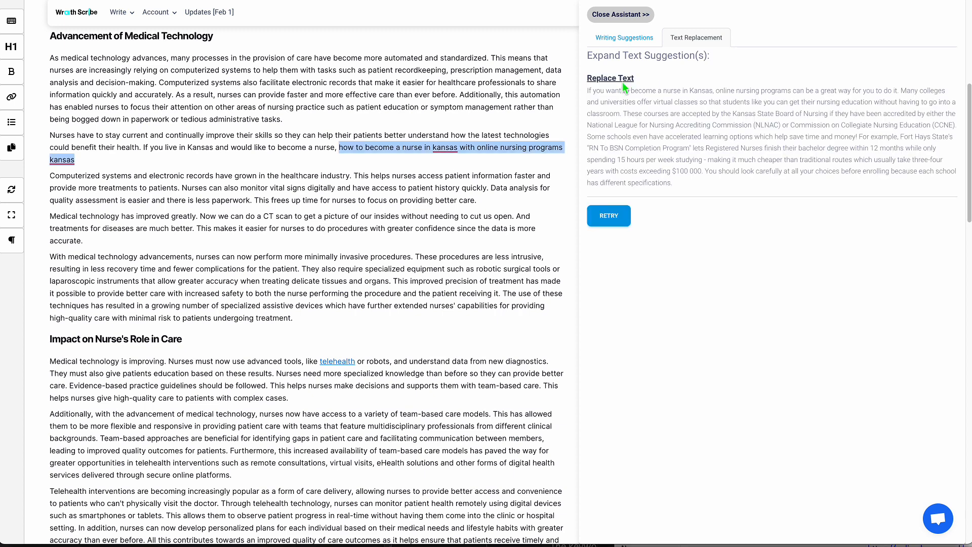
{"action": "left_click", "coordinate": [618, 78]}
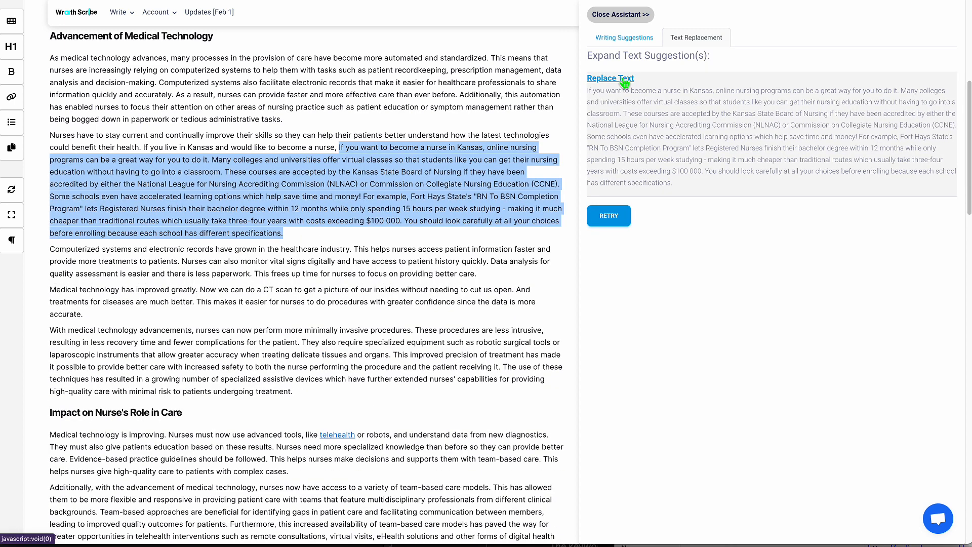
- Condense the expanded Kansas text, end it with "If you want to learn about online nursing programs kansas, click here." and select "click here" as link text
{"action": "left_click", "coordinate": [410, 161]}
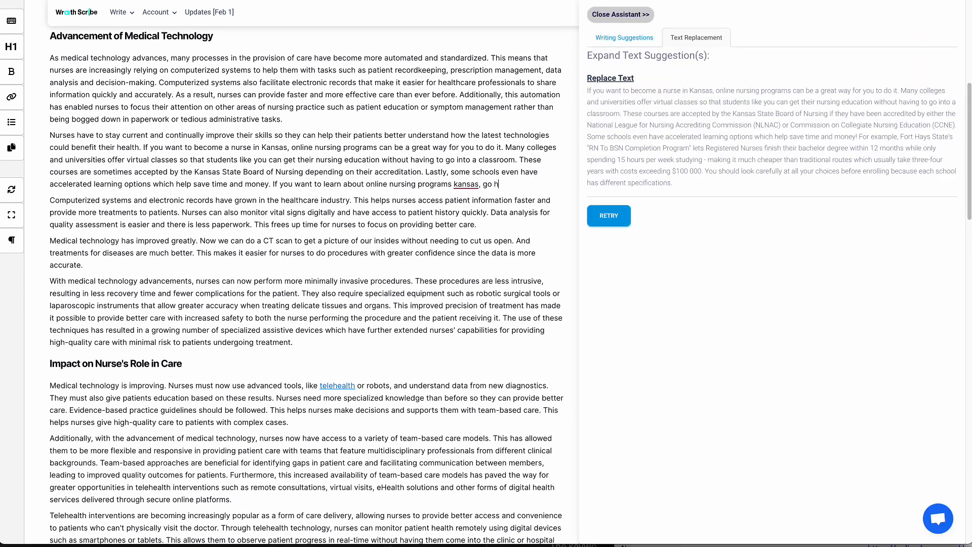
{"action": "left_click_drag", "start_coordinate": [483, 184], "coordinate": [517, 184]}
{"action": "key", "text": "alt+Tab"}
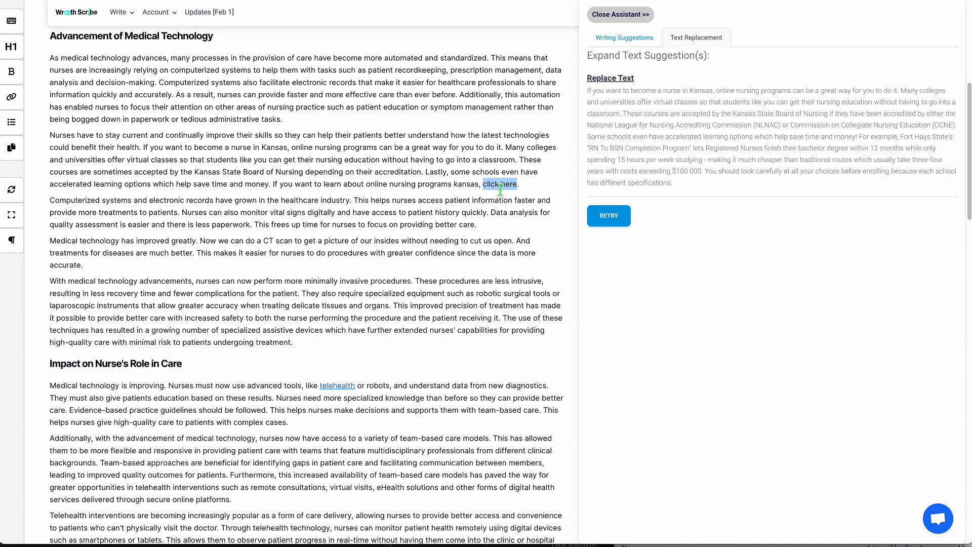
- Look over the article's remaining sections for another link topic and search Google for "artificial intelligence in nursing"
{"action": "scroll", "coordinate": [472, 201], "scroll_direction": "down", "scroll_amount": 5}
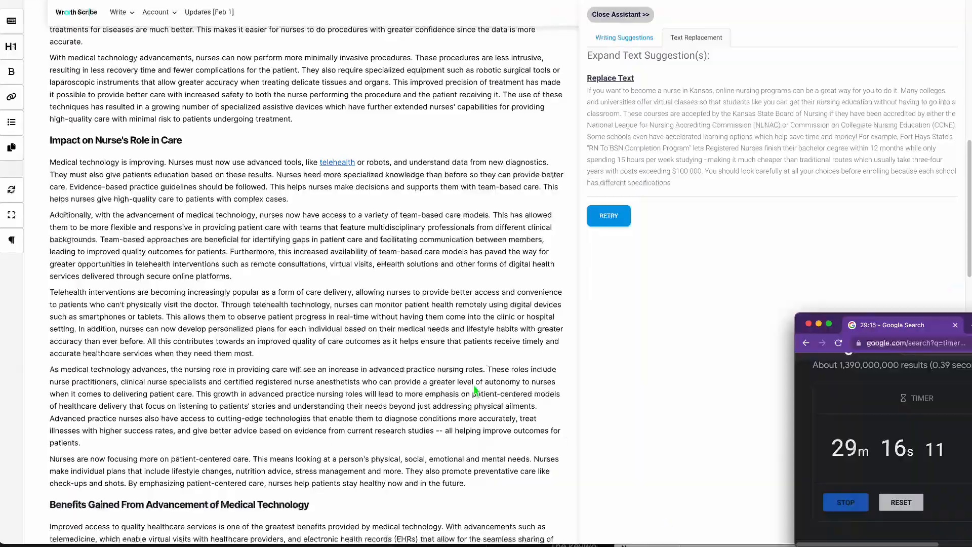
{"action": "scroll", "coordinate": [476, 390], "scroll_direction": "down", "scroll_amount": 15}
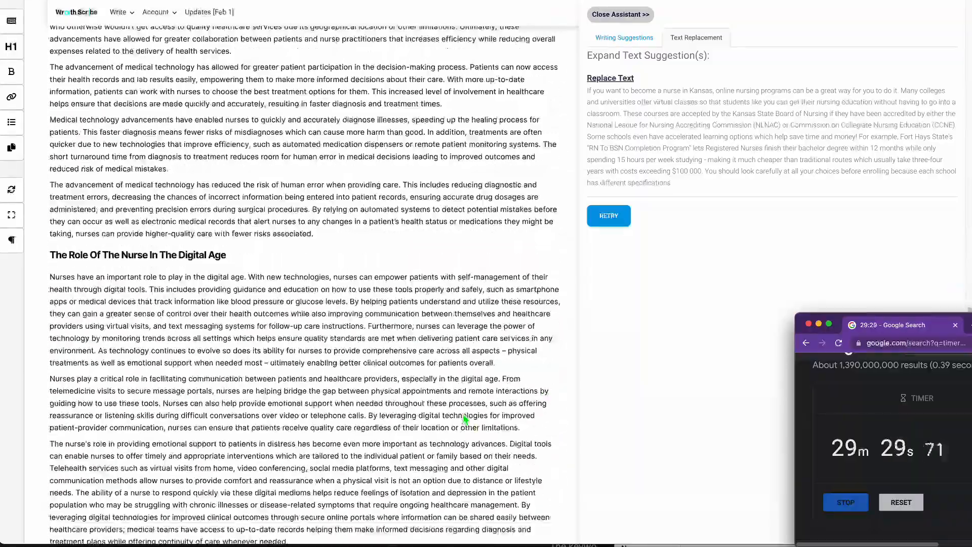
{"action": "scroll", "coordinate": [465, 419], "scroll_direction": "down", "scroll_amount": 5}
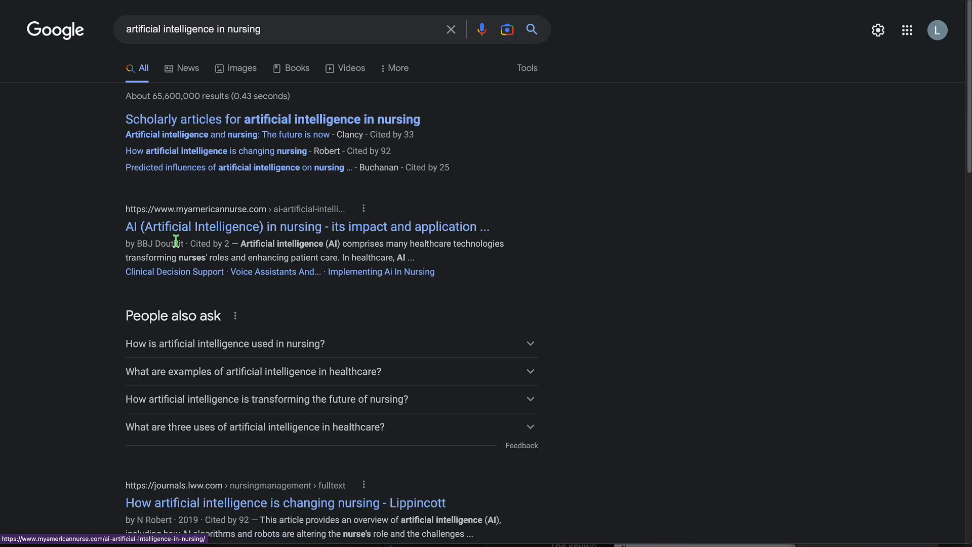
- Open a Google result on artificial intelligence in nursing and link the words "artificial intelligence" in the Wraith Scribe article to it
{"action": "left_click", "coordinate": [167, 226]}
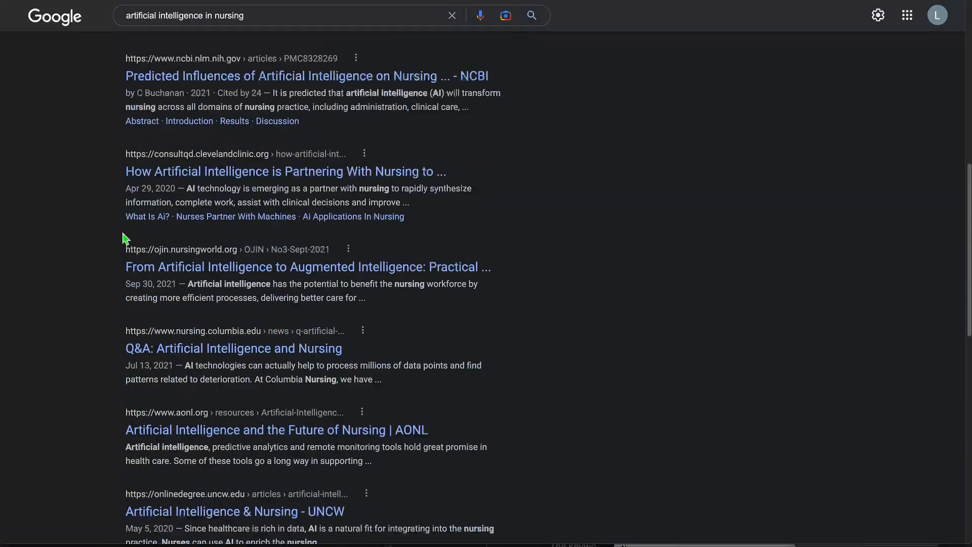
{"action": "scroll", "coordinate": [126, 238], "scroll_direction": "up", "scroll_amount": 4}
{"action": "left_click", "coordinate": [136, 265]}
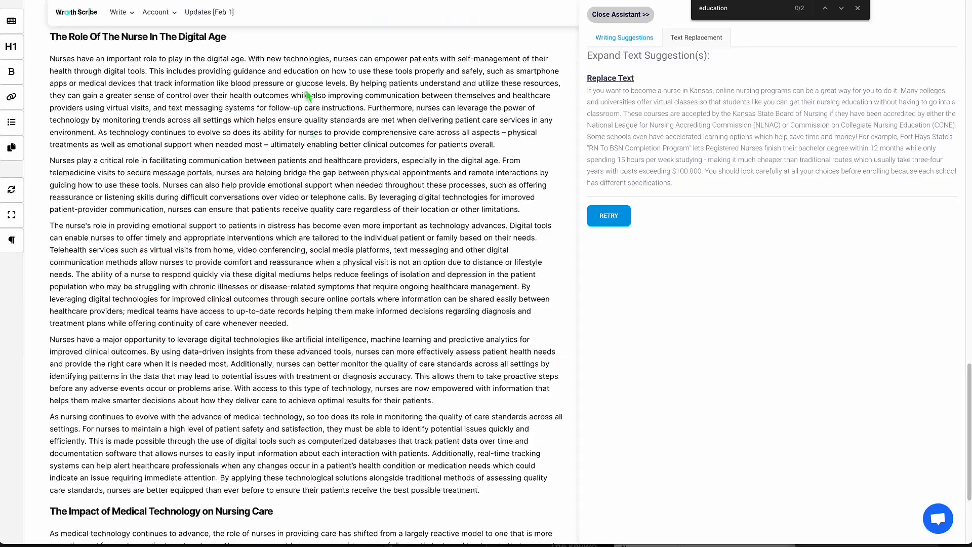
{"action": "left_click_drag", "start_coordinate": [296, 340], "coordinate": [366, 340]}
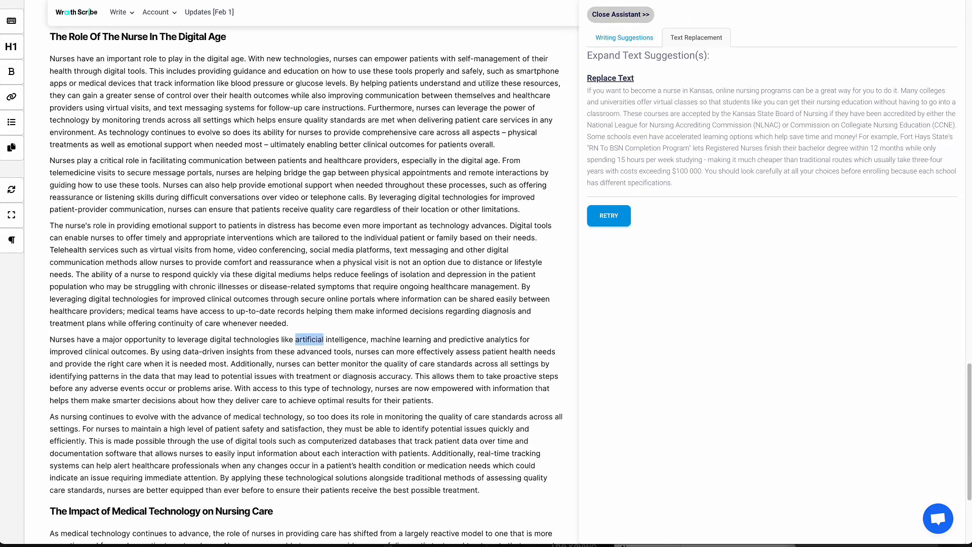
{"action": "key", "text": "super+k"}
{"action": "key", "text": "super+v"}
{"action": "key", "text": "Return"}
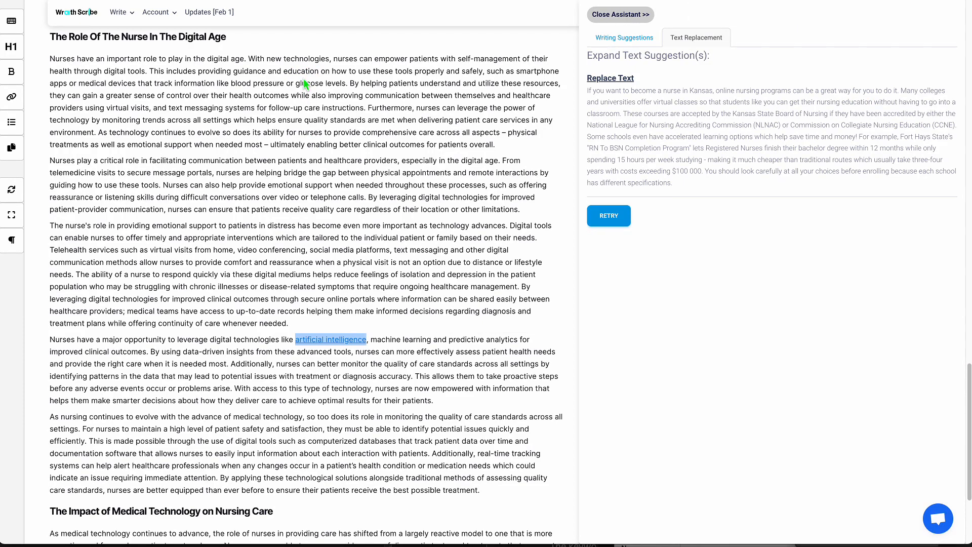
- Copy the entire nursing technology article into a new Word document
{"action": "scroll", "coordinate": [300, 224], "scroll_direction": "down", "scroll_amount": 3}
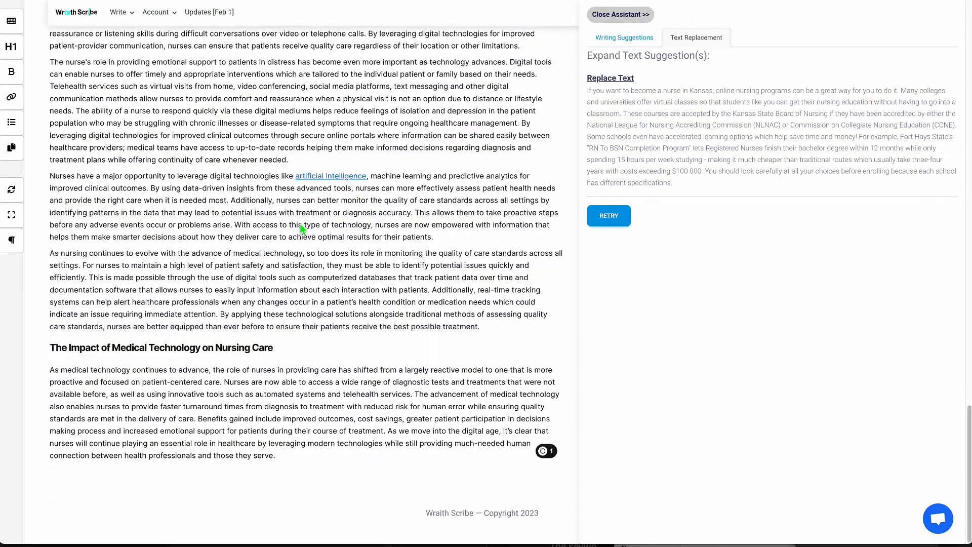
{"action": "left_click", "coordinate": [300, 226]}
{"action": "key", "text": "super+a"}
{"action": "key", "text": "super+space"}
{"action": "type", "text": "word"}
{"action": "key", "text": "Return"}
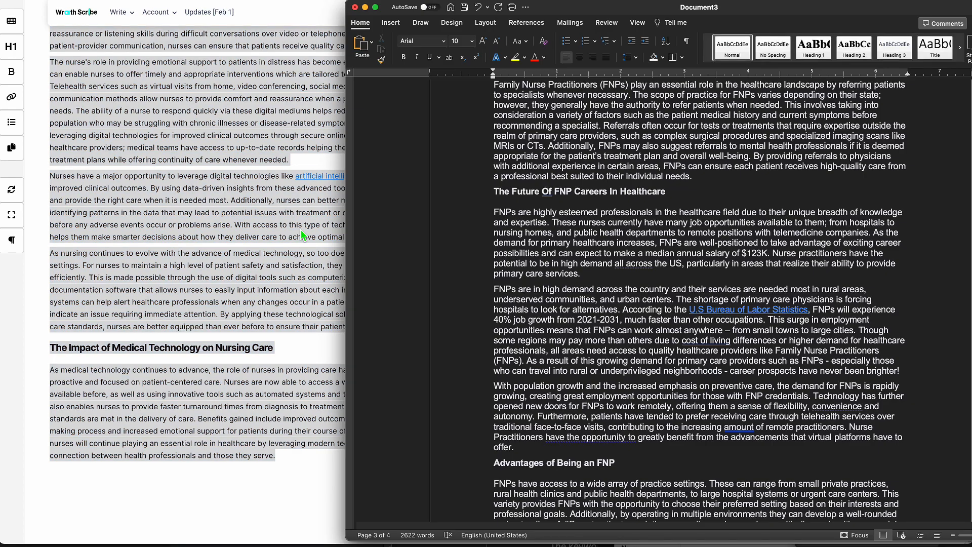
{"action": "key", "text": "super+n"}
{"action": "key", "text": "super+v"}
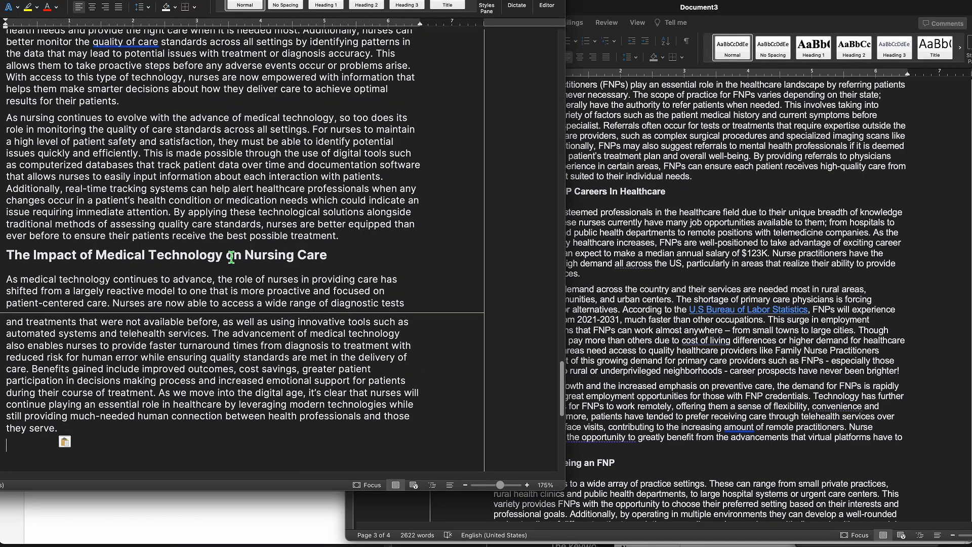
- Format the entire pasted article in Arial, size 10
{"action": "key", "text": "super+a"}
{"action": "left_click_drag", "start_coordinate": [182, 0], "coordinate": [693, 43]}
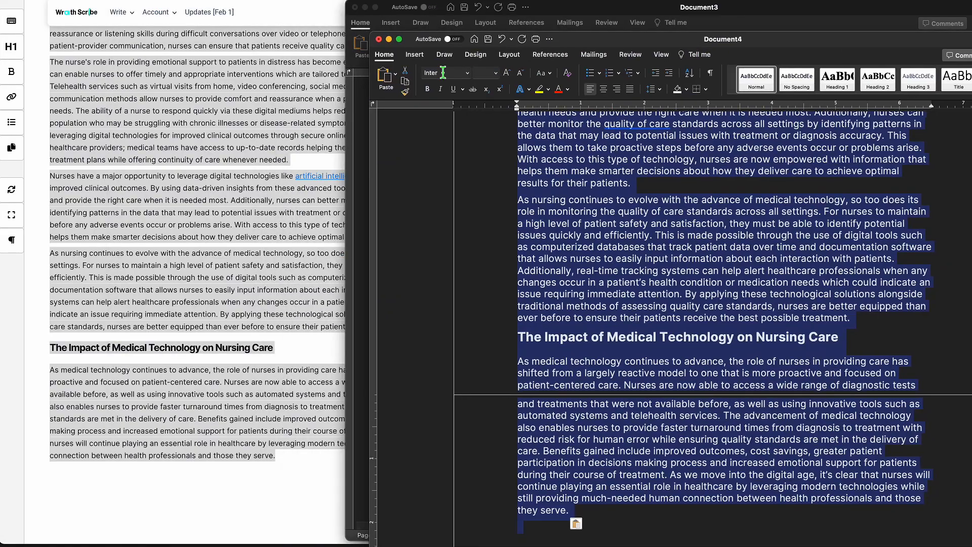
{"action": "left_click", "coordinate": [444, 72]}
{"action": "type", "text": "Arial"}
{"action": "key", "text": "Tab"}
{"action": "type", "text": "10"}
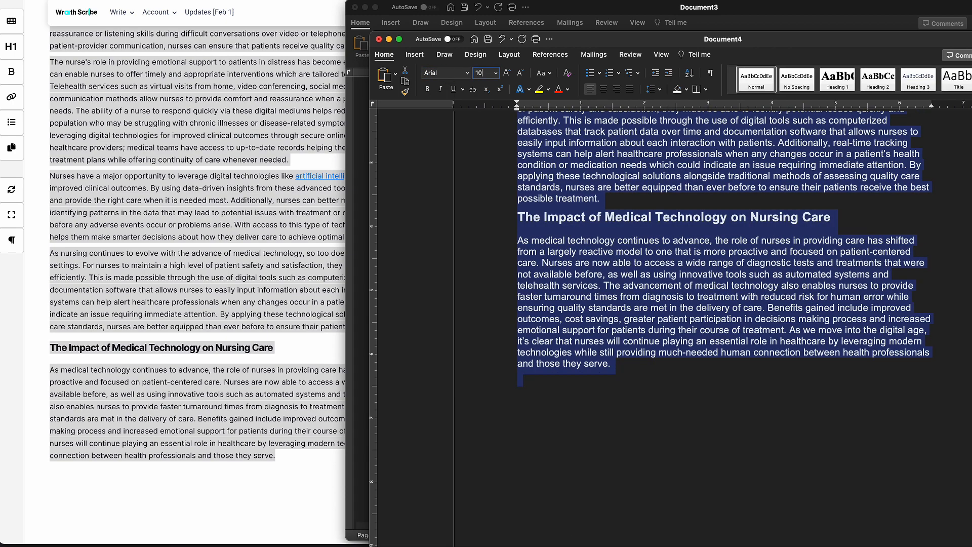
{"action": "key", "text": "Return"}
{"action": "scroll", "coordinate": [571, 315], "scroll_direction": "up", "scroll_amount": 20}
{"action": "left_click", "coordinate": [585, 271]}
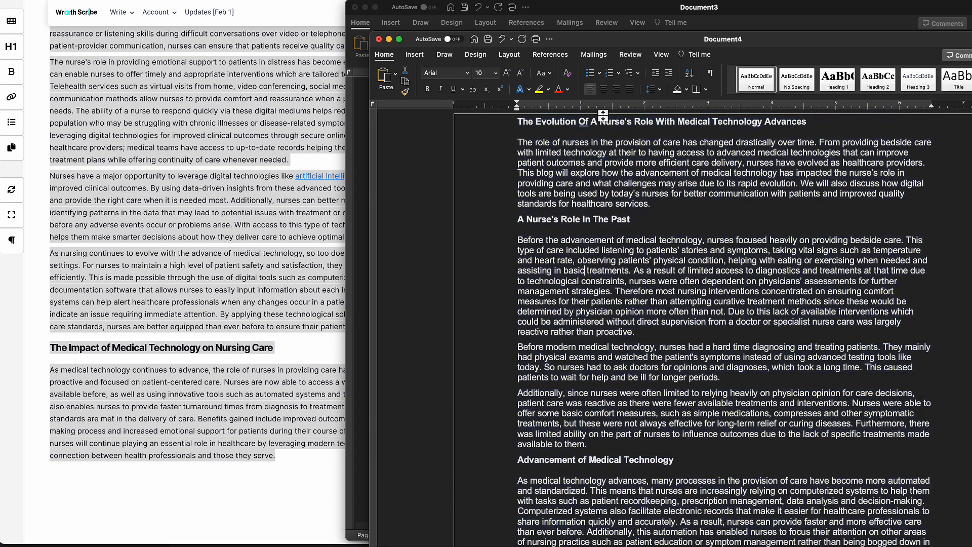
- Center the title "The Evolution Of A Nurse's Role With Medical Technology Advances" and open its font size for editing
{"action": "triple_click", "coordinate": [603, 131]}
{"action": "key", "text": "super+e"}
{"action": "left_click", "coordinate": [482, 76]}
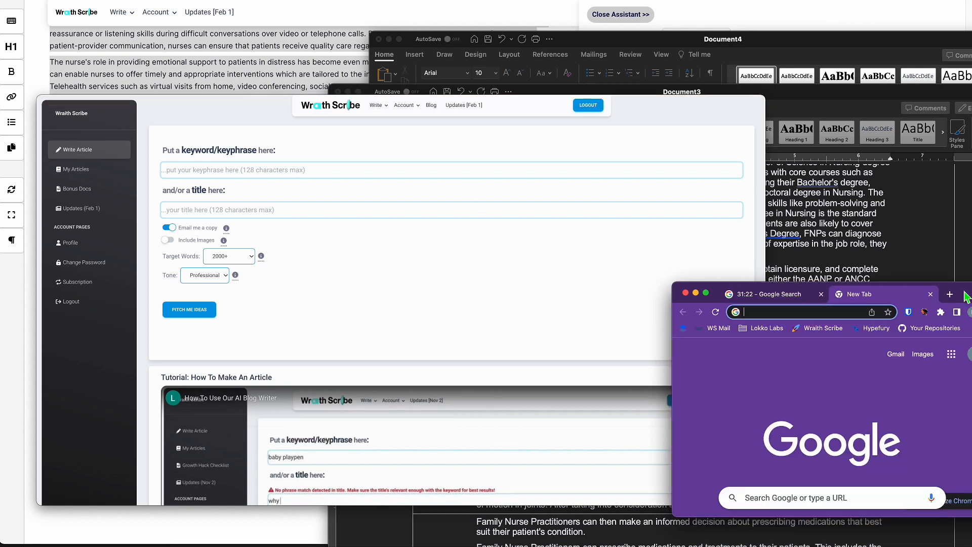
- Switch to the small Chrome window and calculate 1000*.03 with a Google search
{"action": "left_click_drag", "start_coordinate": [965, 288], "coordinate": [898, 261]}
{"action": "type", "text": "10"}
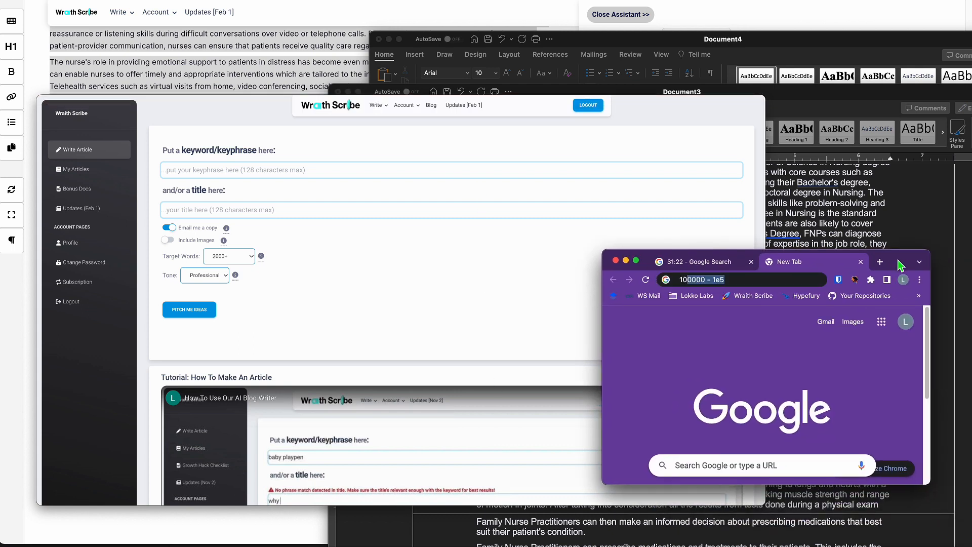
{"action": "type", "text": "00*.03"}
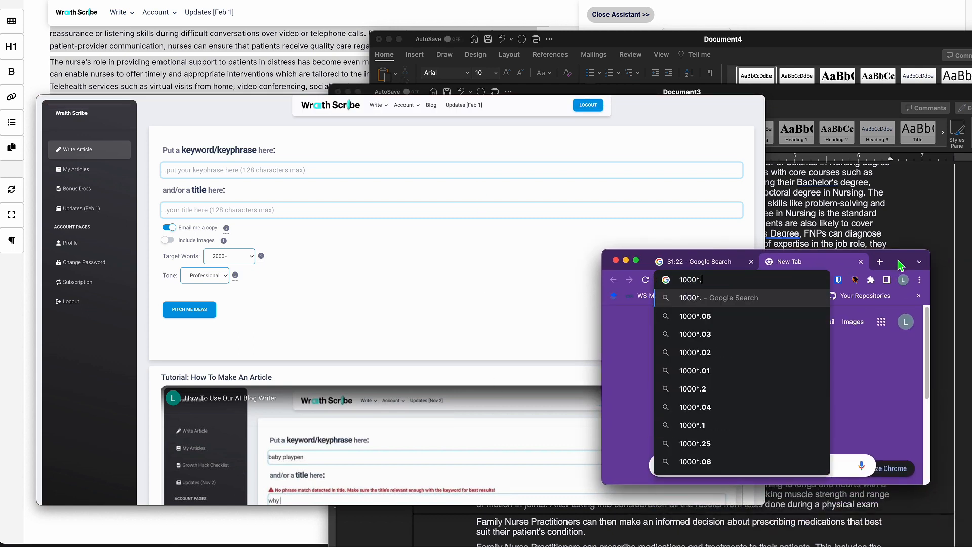
{"action": "key", "text": "Return"}
{"action": "scroll", "coordinate": [749, 344], "scroll_direction": "right", "scroll_amount": 5}
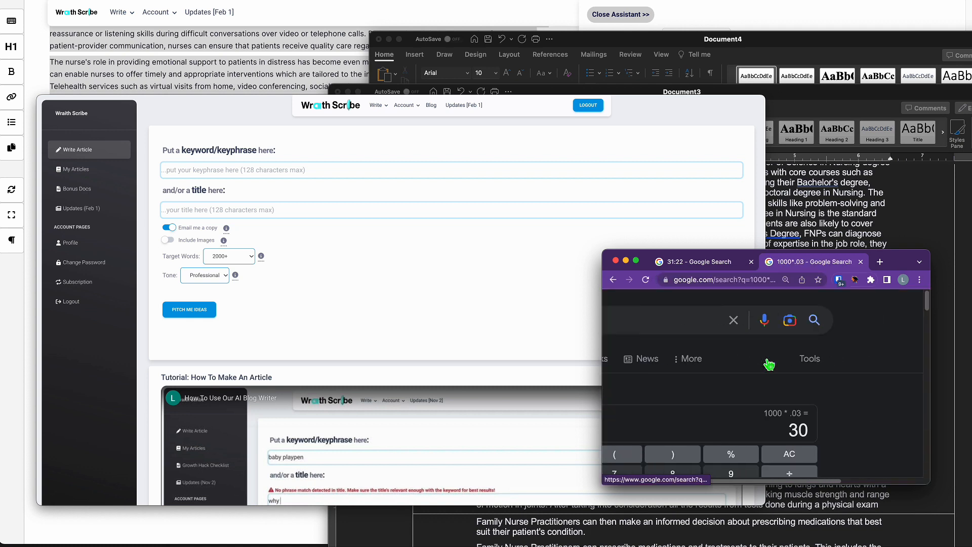
{"action": "scroll", "coordinate": [699, 344], "scroll_direction": "left", "scroll_amount": 5}
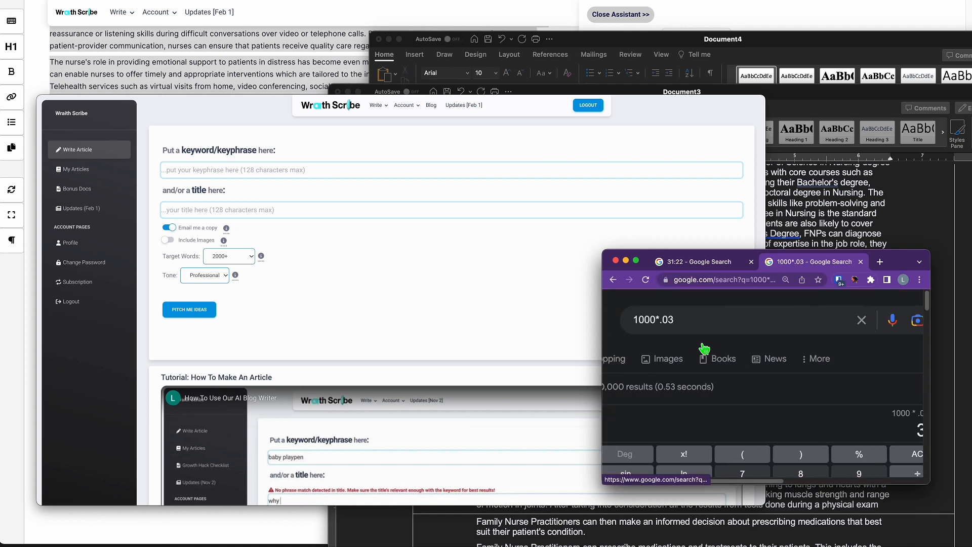
{"action": "scroll", "coordinate": [699, 344], "scroll_direction": "right", "scroll_amount": 5}
{"action": "scroll", "coordinate": [745, 400], "scroll_direction": "left", "scroll_amount": 5}
{"action": "scroll", "coordinate": [746, 403], "scroll_direction": "right", "scroll_amount": 5}
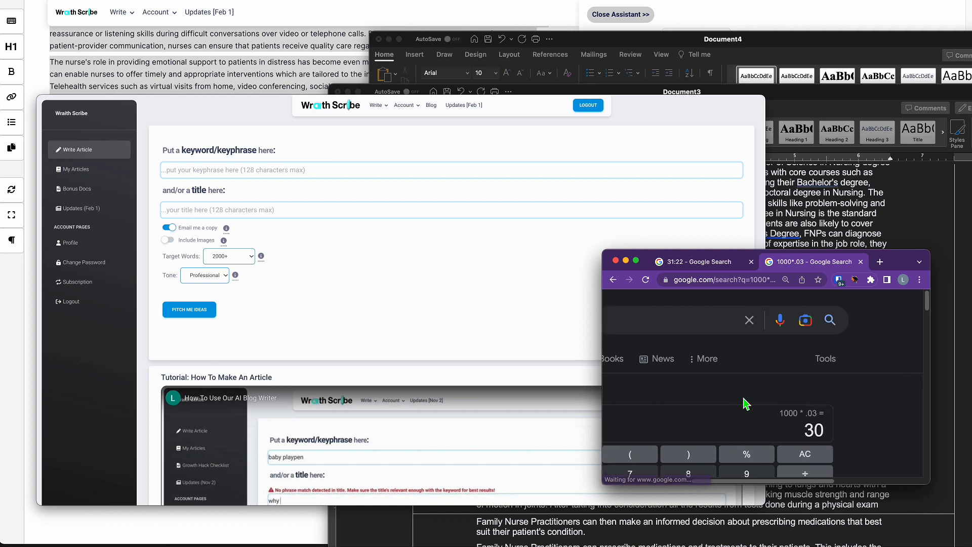
{"action": "scroll", "coordinate": [745, 403], "scroll_direction": "left", "scroll_amount": 4}
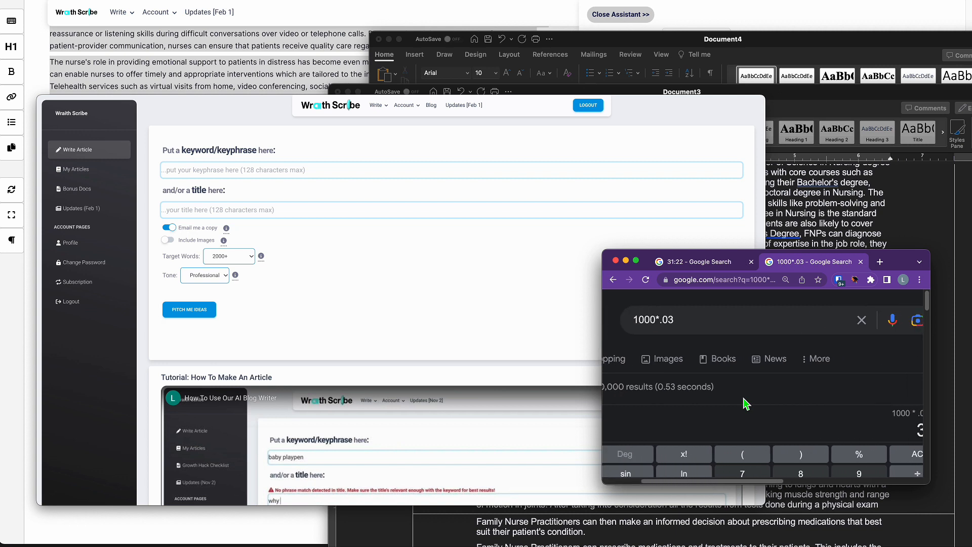
{"action": "scroll", "coordinate": [746, 403], "scroll_direction": "right", "scroll_amount": 5}
{"action": "scroll", "coordinate": [746, 404], "scroll_direction": "left", "scroll_amount": 3}
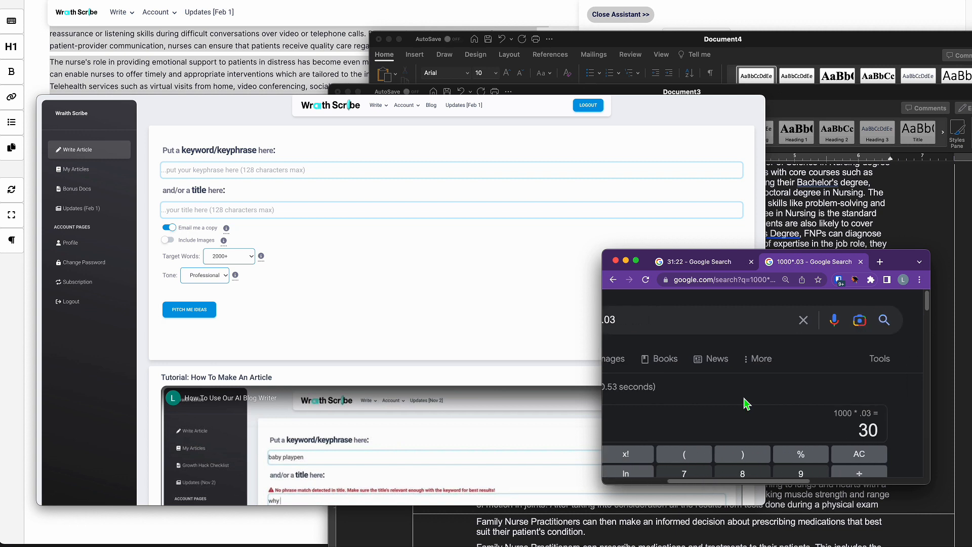
{"action": "scroll", "coordinate": [745, 404], "scroll_direction": "left", "scroll_amount": 1}
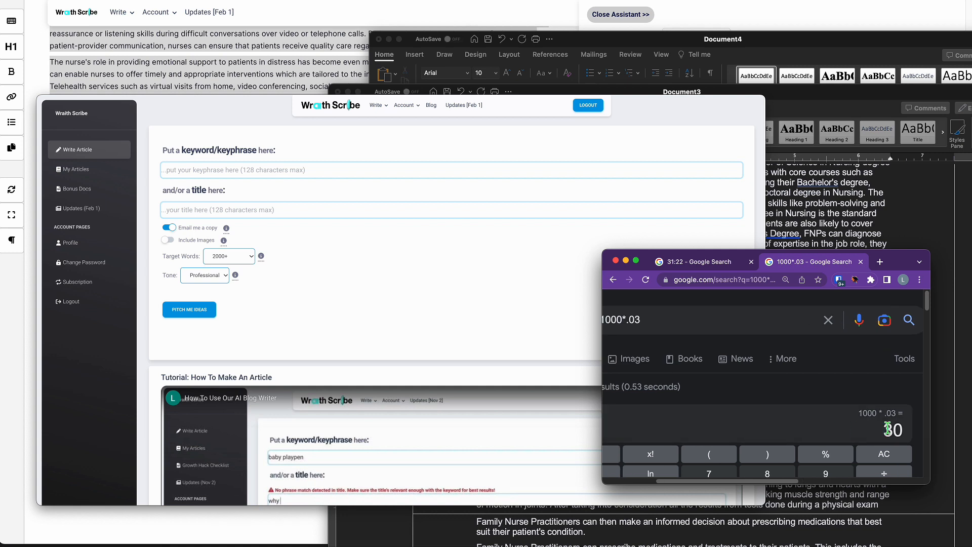
- Calculate 30*6 in Google
{"action": "left_click", "coordinate": [677, 316]}
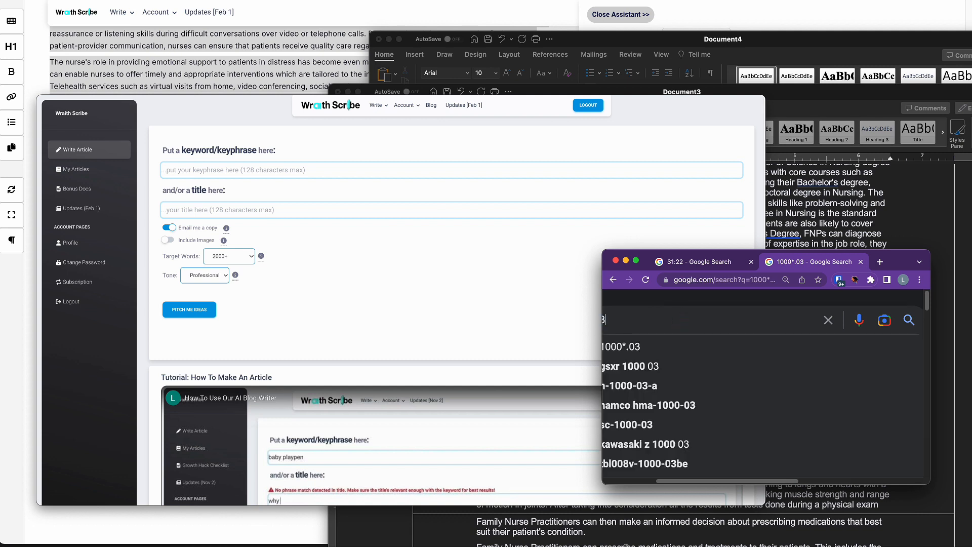
{"action": "type", "text": "30*6"}
{"action": "key", "text": "Return"}
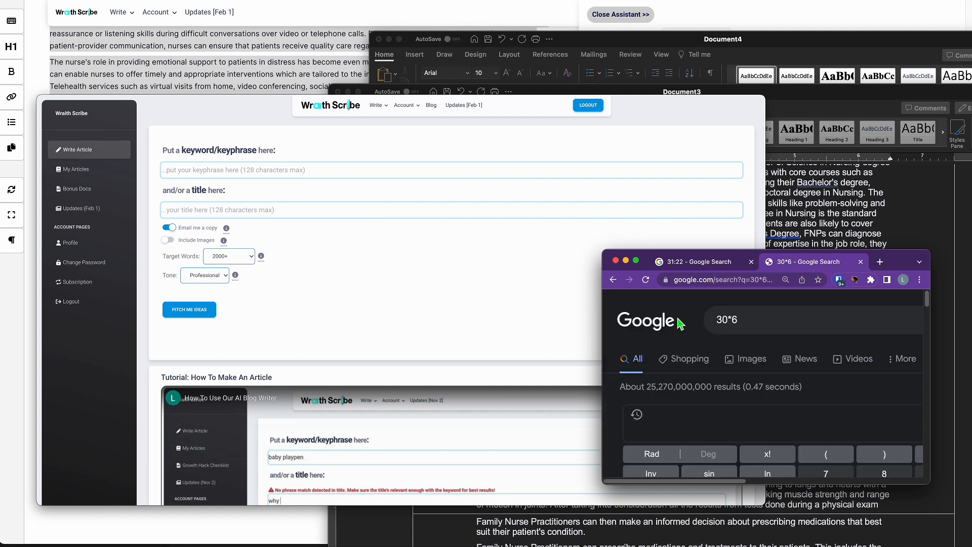
{"action": "scroll", "coordinate": [681, 379], "scroll_direction": "right", "scroll_amount": 5}
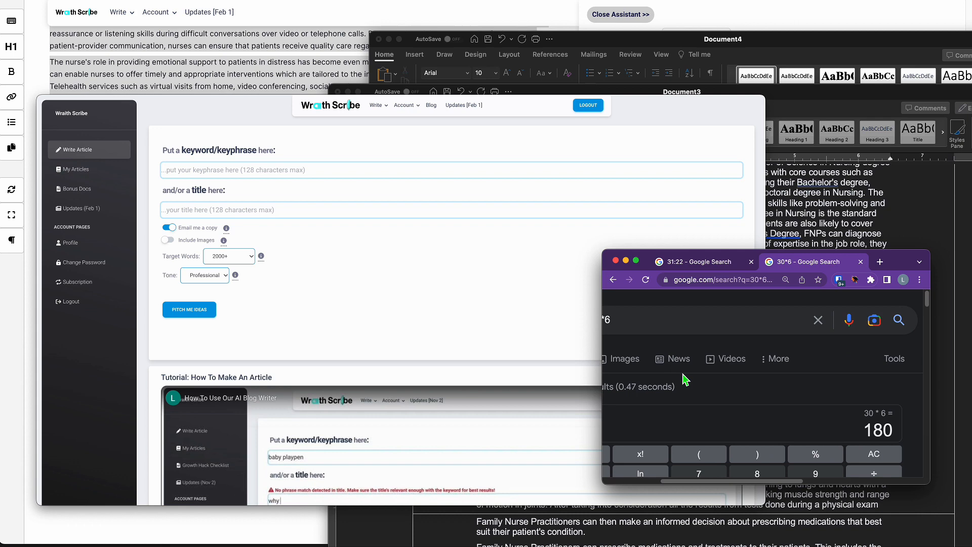
{"action": "scroll", "coordinate": [681, 383], "scroll_direction": "left", "scroll_amount": 2}
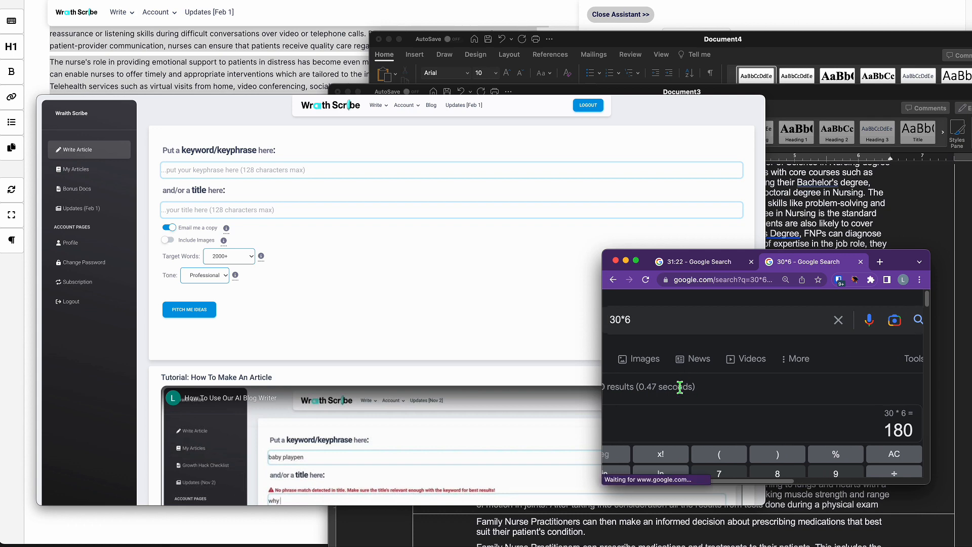
- Change the Google calculation to 50*6
{"action": "left_click", "coordinate": [690, 320]}
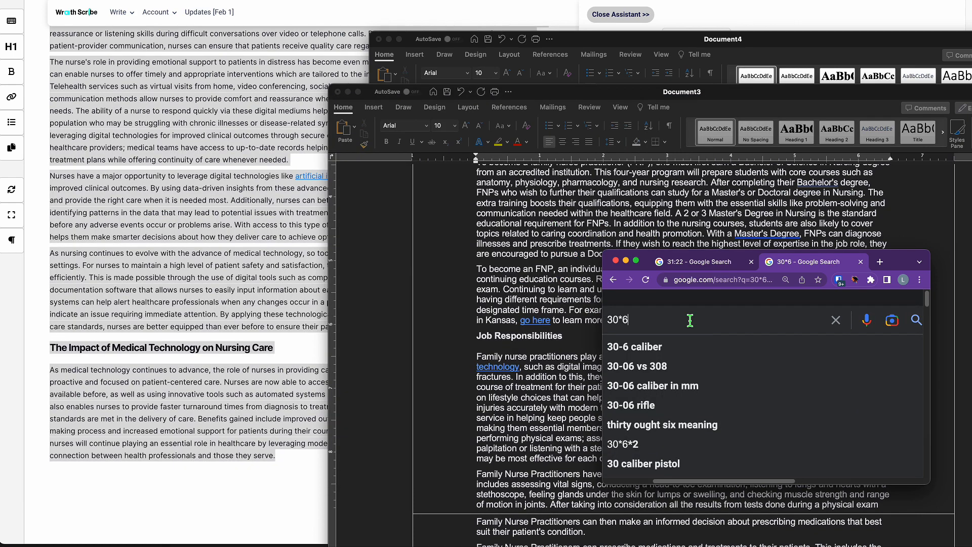
{"action": "key", "text": "super+Left"}
{"action": "key", "text": "Right"}
{"action": "key", "text": "BackSpace"}
{"action": "type", "text": "5"}
{"action": "key", "text": "Return"}
{"action": "scroll", "coordinate": [690, 387], "scroll_direction": "right", "scroll_amount": 4}
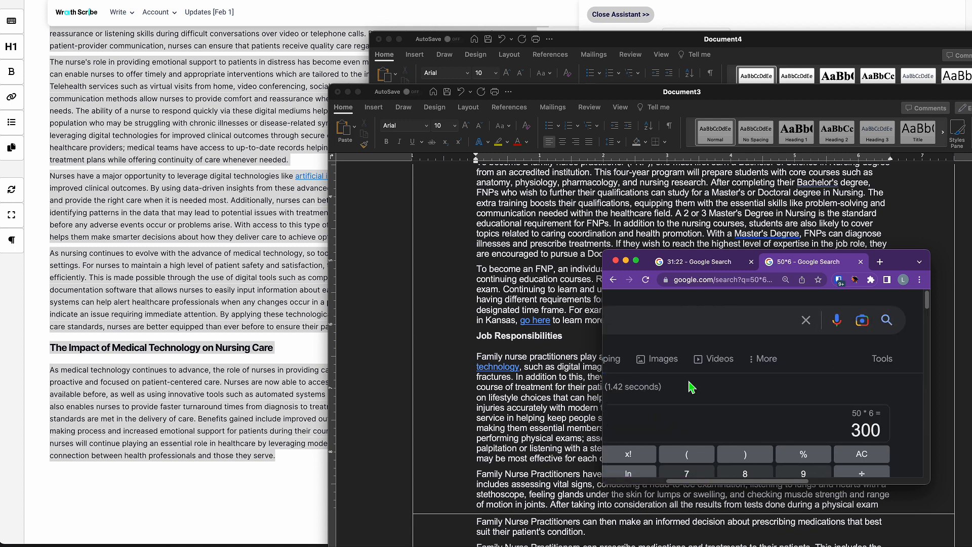
{"action": "scroll", "coordinate": [690, 386], "scroll_direction": "left", "scroll_amount": 3}
- Calculate 1000*.05 in Google, reusing the earlier 1000*.03 search
{"action": "left_click", "coordinate": [709, 320]}
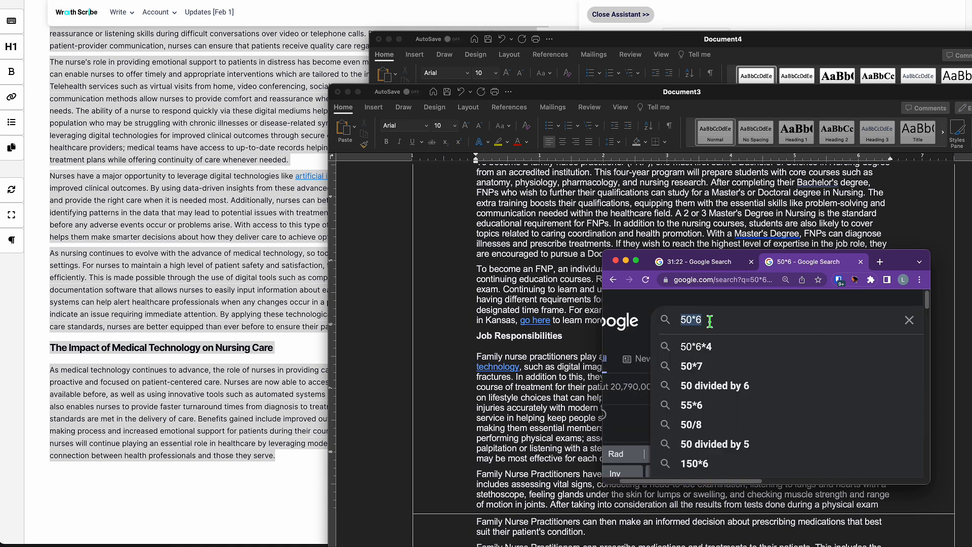
{"action": "key", "text": "BackSpace"}
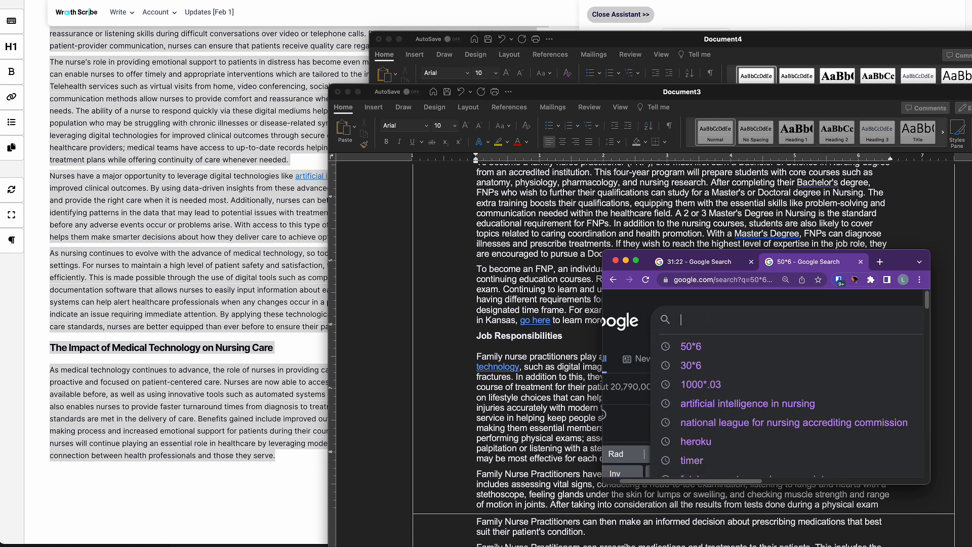
{"action": "key", "text": "Down"}
{"action": "key", "text": "Down"}
{"action": "key", "text": "Down"}
{"action": "type", "text": "5"}
{"action": "key", "text": "Return"}
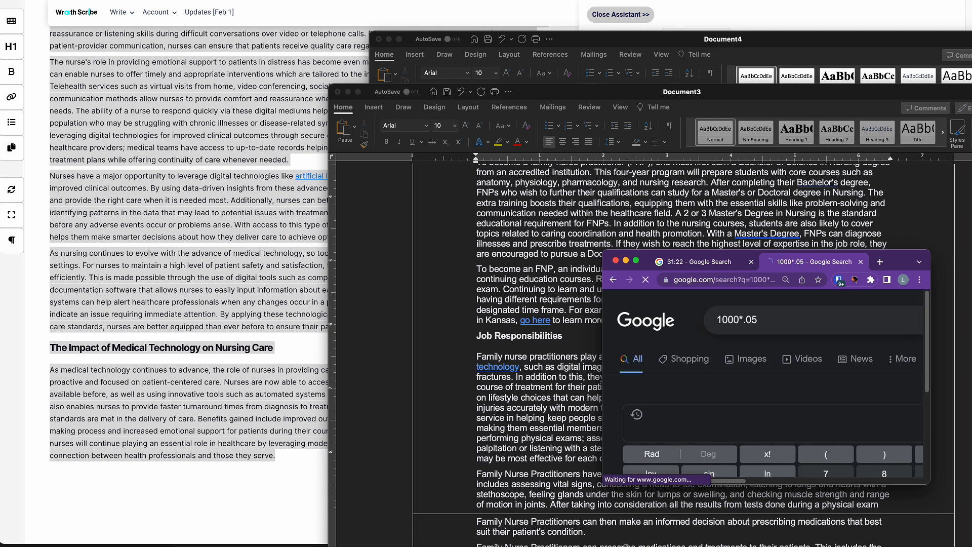
{"action": "scroll", "coordinate": [706, 339], "scroll_direction": "right", "scroll_amount": 5}
{"action": "scroll", "coordinate": [702, 359], "scroll_direction": "left", "scroll_amount": 3}
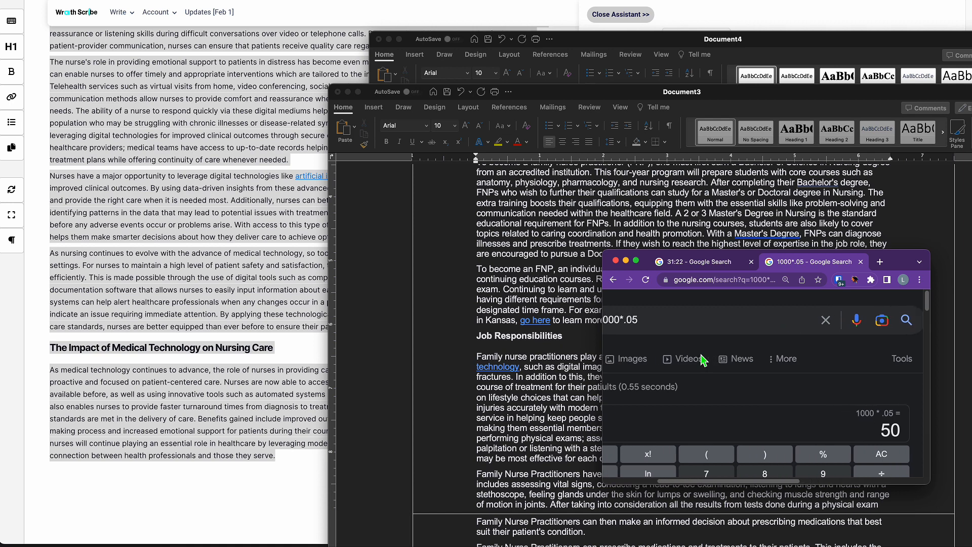
{"action": "left_click", "coordinate": [672, 319]}
{"action": "triple_click", "coordinate": [677, 319]}
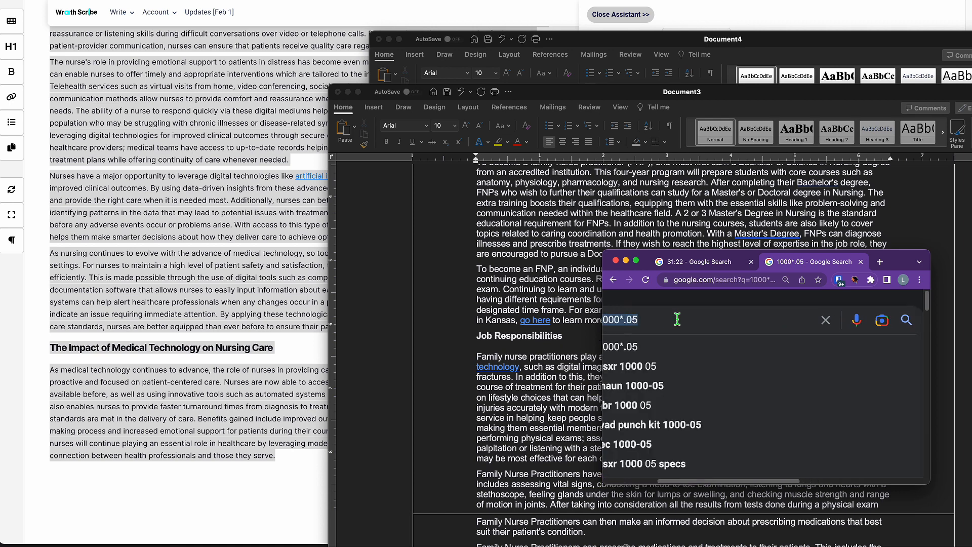
{"action": "left_click", "coordinate": [678, 319]}
- Switch to the Document3 window in Word, reposition it and look over the beginning of the article
{"action": "left_click", "coordinate": [703, 505]}
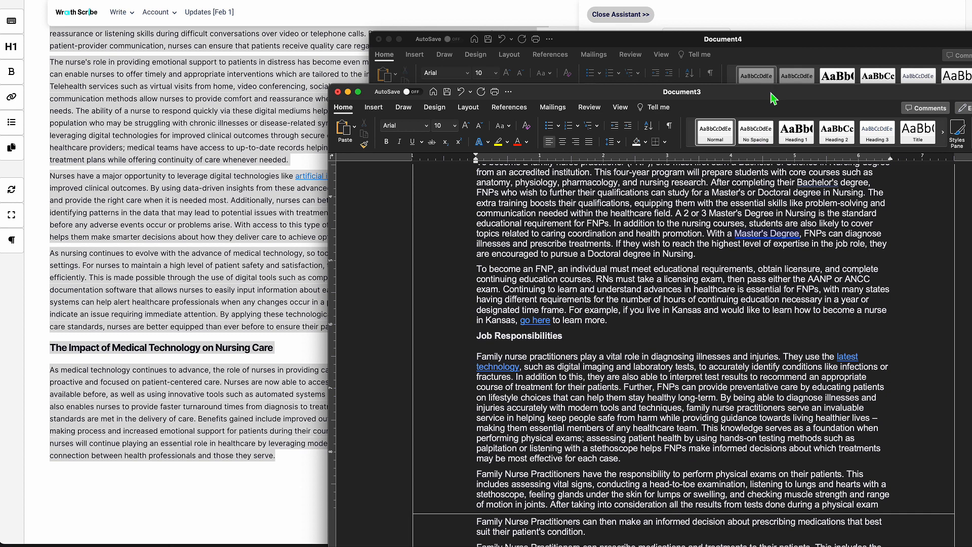
{"action": "left_click_drag", "start_coordinate": [775, 93], "coordinate": [721, 49]}
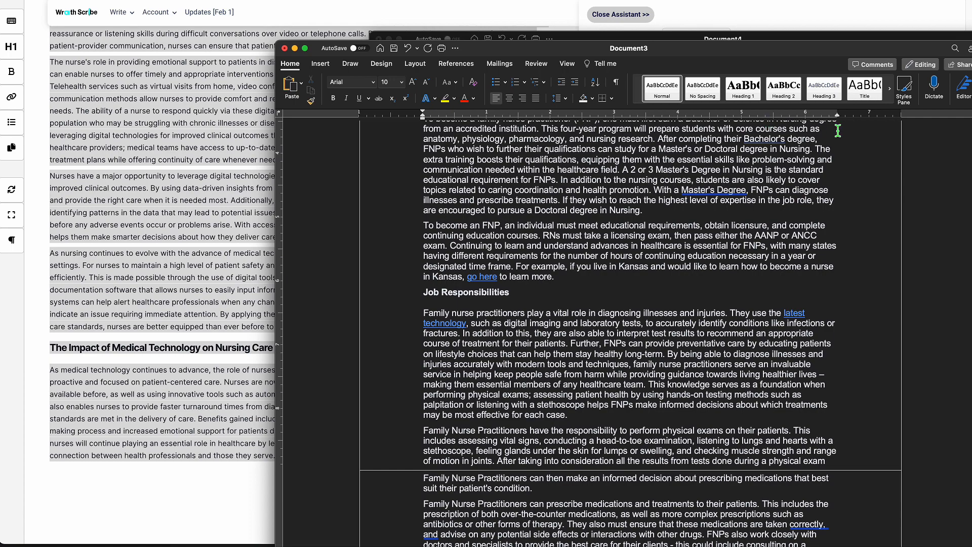
{"action": "scroll", "coordinate": [742, 290], "scroll_direction": "up", "scroll_amount": 15}
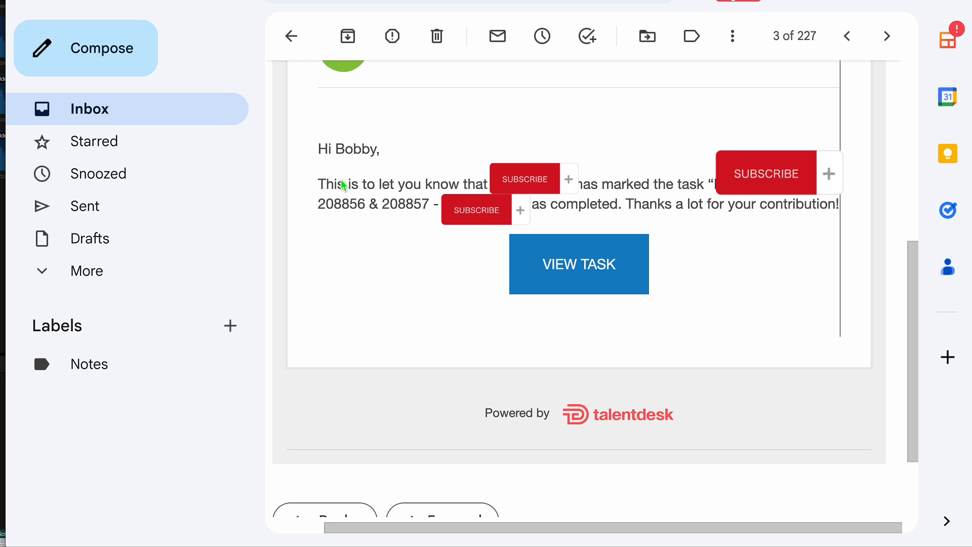
- Switch to Gmail and examine the sentence in the Talentdesk e-mail about the task's completion
{"action": "left_click_drag", "start_coordinate": [344, 187], "coordinate": [706, 204]}
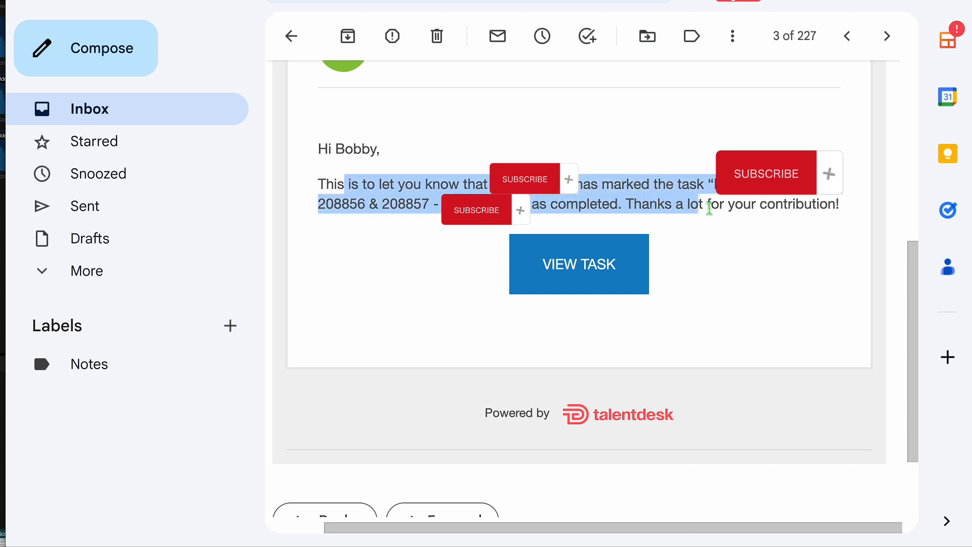
{"action": "left_click", "coordinate": [756, 276]}
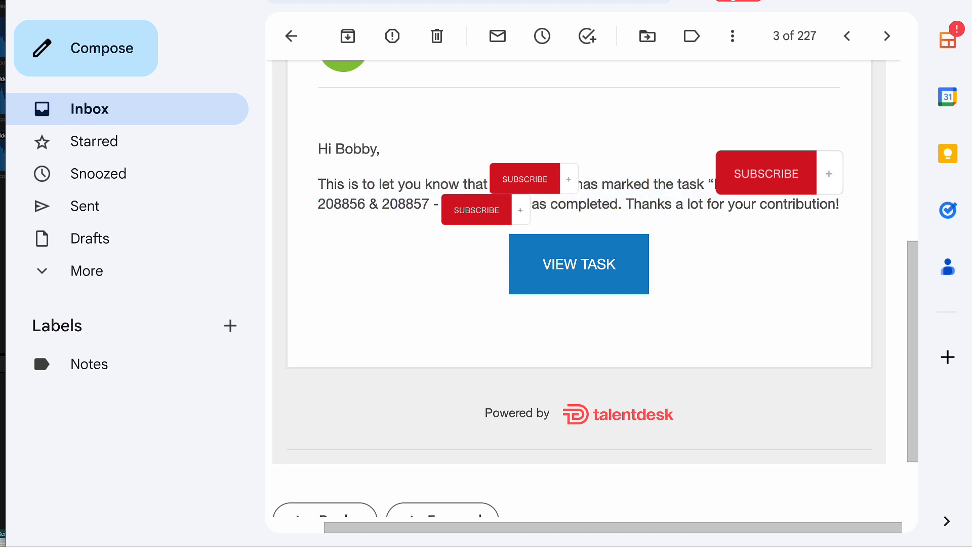